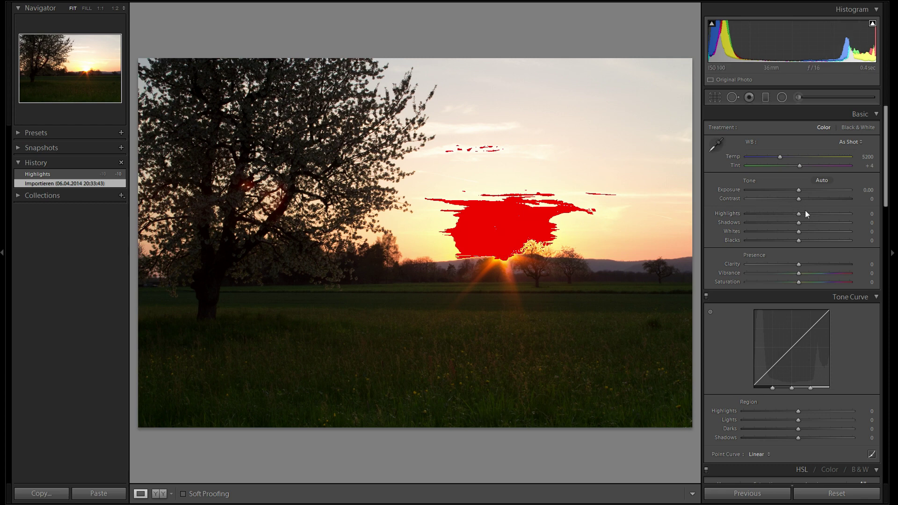
Recover the sky and foreground by setting Highlights to -73 and Shadows to +100, and compare with the imported original
drag(806, 214, 761, 215)
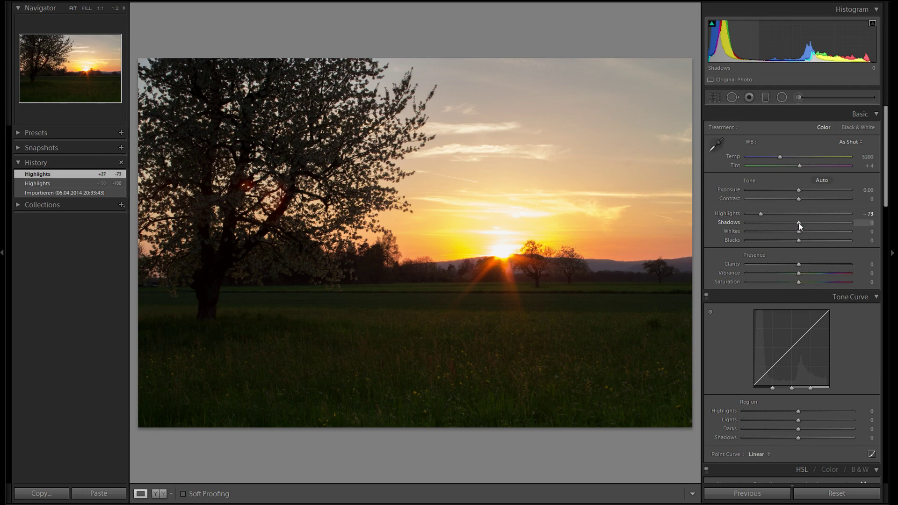
drag(799, 223, 887, 234)
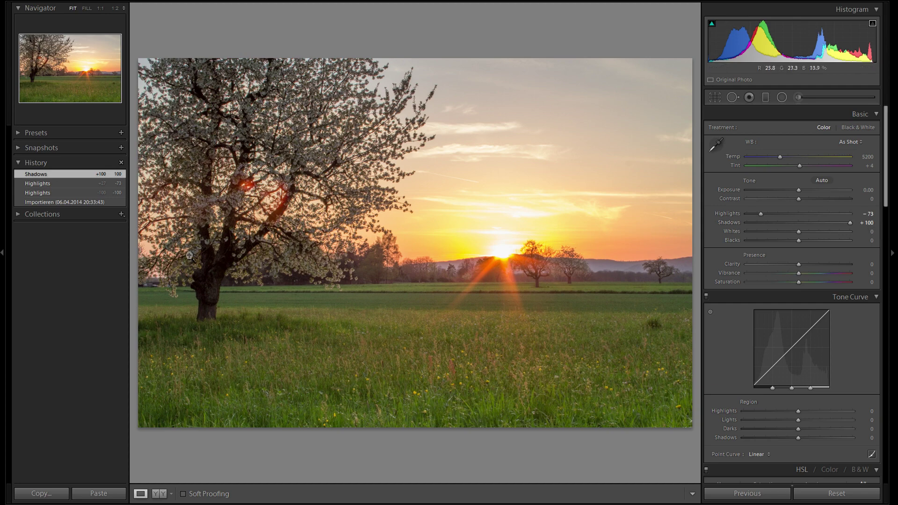
click(70, 202)
click(95, 174)
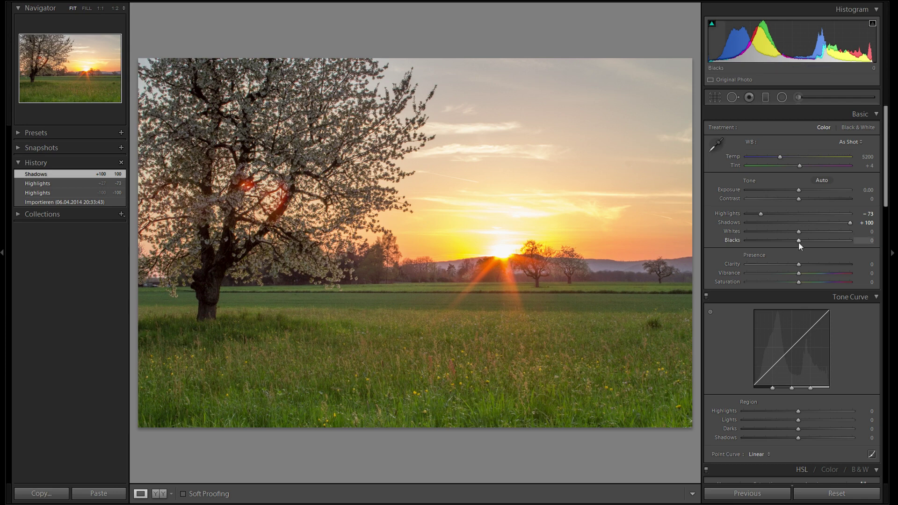
Set Blacks to -27 while previewing the shadow clipping
mouse_move(798, 242)
mouse_down()
mouse_move(774, 242)
mouse_move(785, 240)
mouse_up()
key(alt)
key(alt)
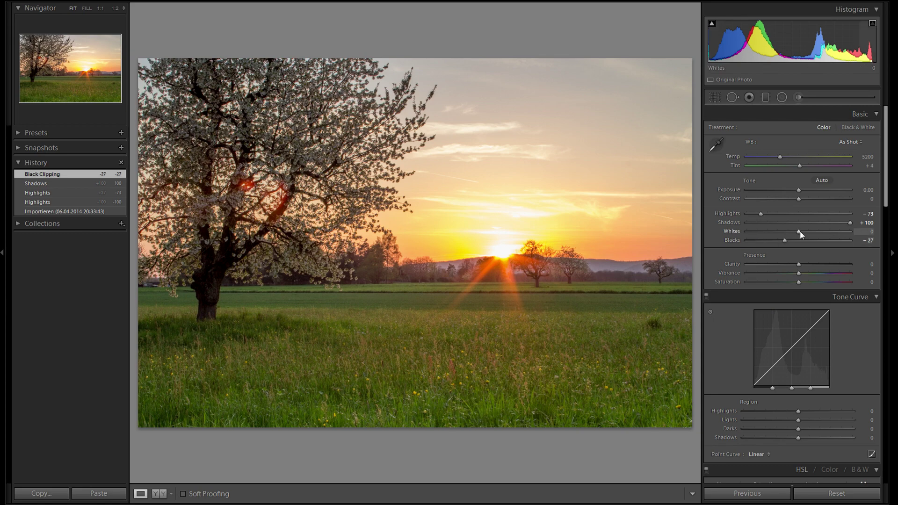
Set Whites to +16 while previewing the highlight clipping
drag(801, 231, 808, 232)
key(alt)
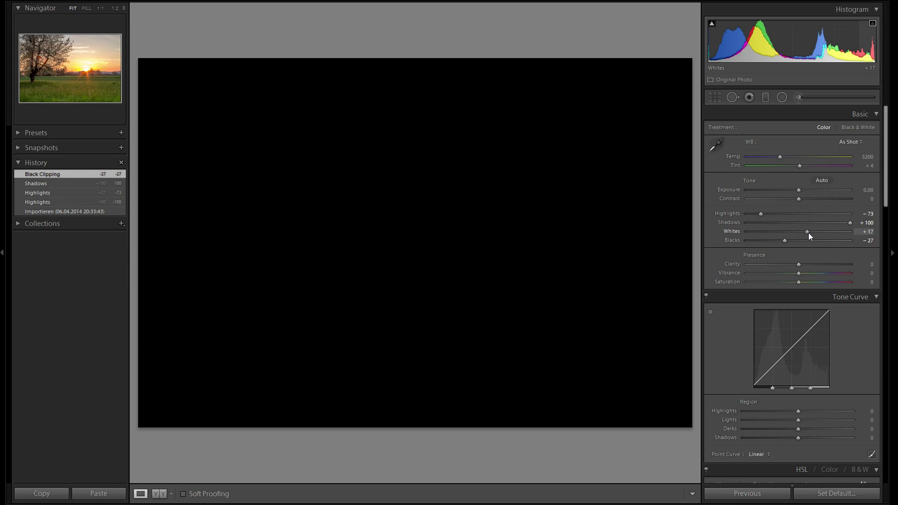
mouse_move(809, 232)
mouse_down()
mouse_move(819, 235)
mouse_move(810, 235)
mouse_up()
drag(809, 234, 807, 232)
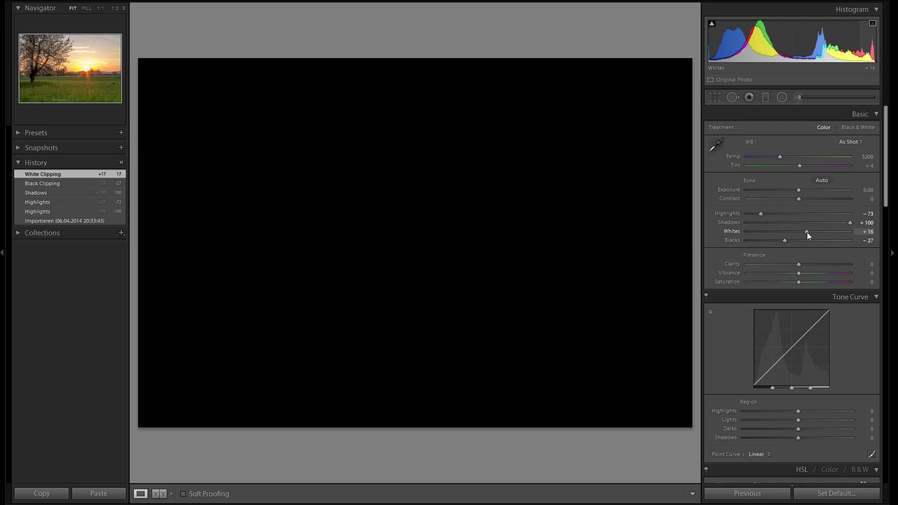
drag(807, 232, 807, 232)
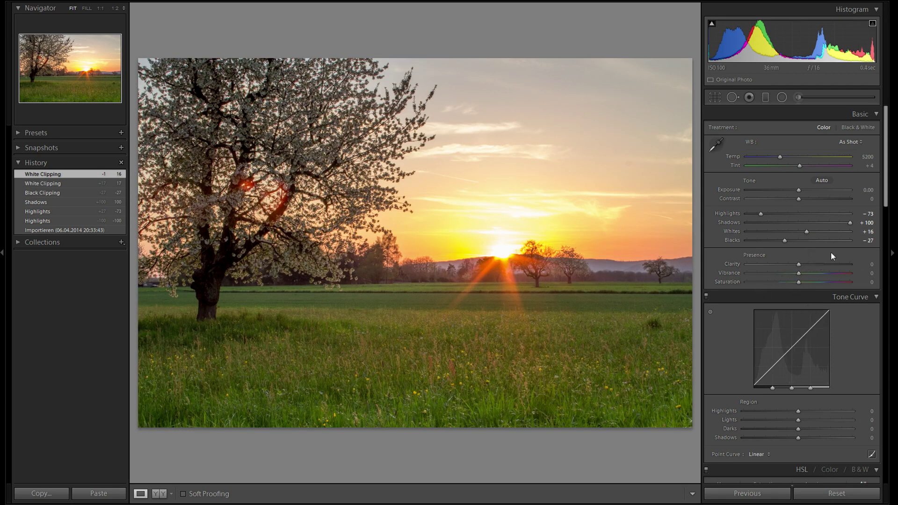
Set the photo's overall Contrast to +35
mouse_move(802, 198)
mouse_down()
mouse_move(828, 201)
mouse_move(806, 201)
mouse_move(818, 201)
mouse_up()
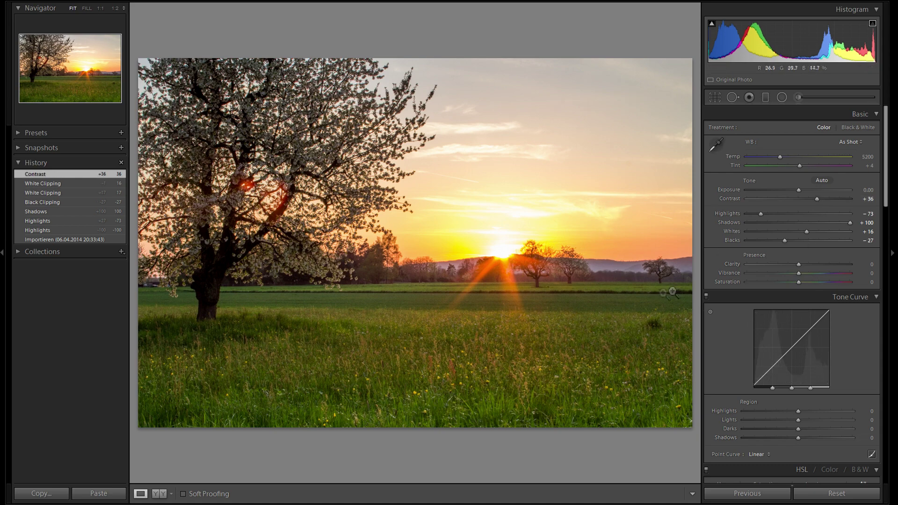
click(817, 200)
drag(800, 190, 799, 190)
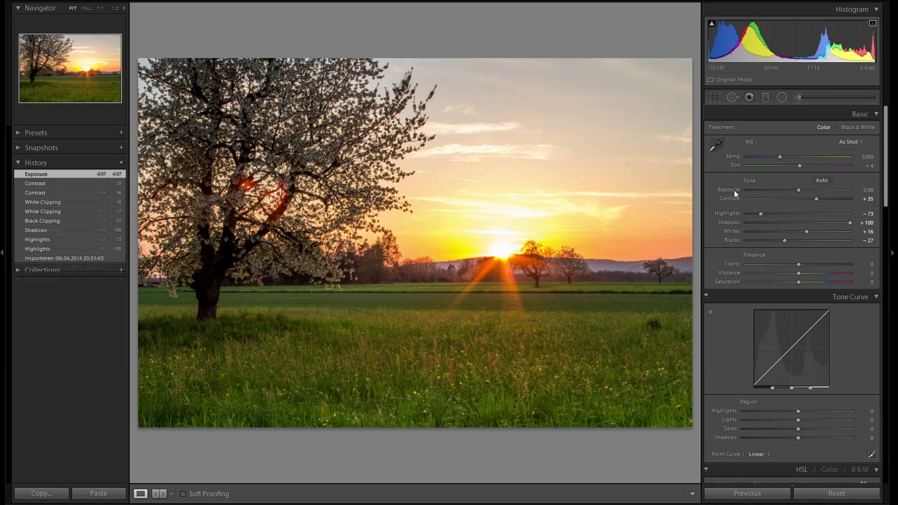
double_click(735, 190)
double_click(795, 190)
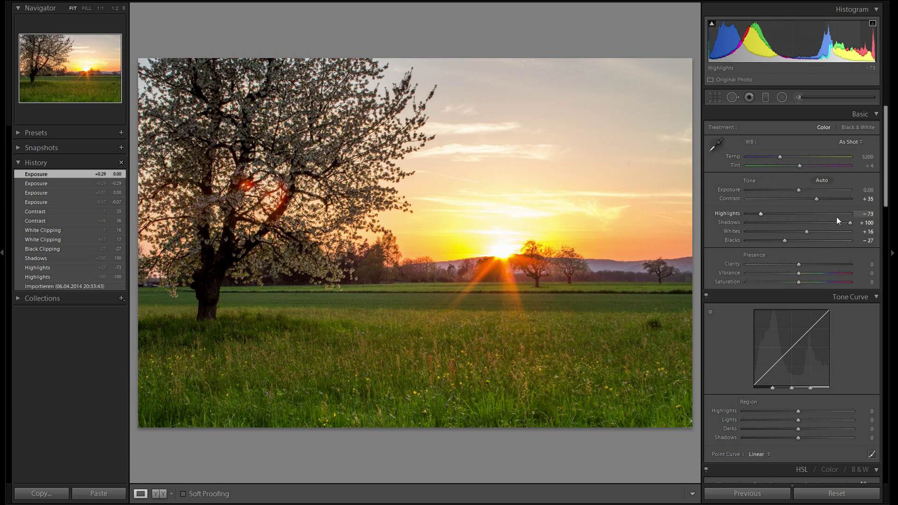
Shift the white balance to Temp 5303 and Tint +50, and compare the result with the imported original
click(783, 161)
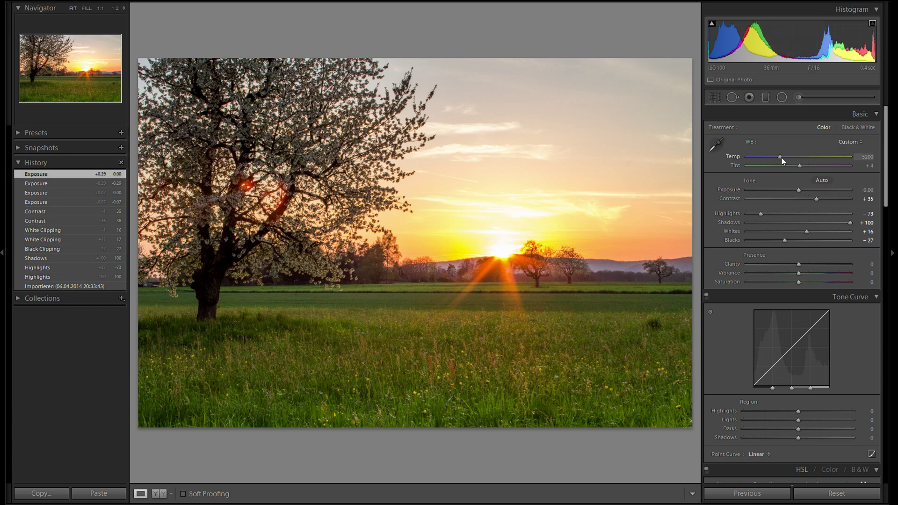
drag(783, 161, 785, 162)
drag(785, 162, 798, 167)
drag(801, 167, 816, 170)
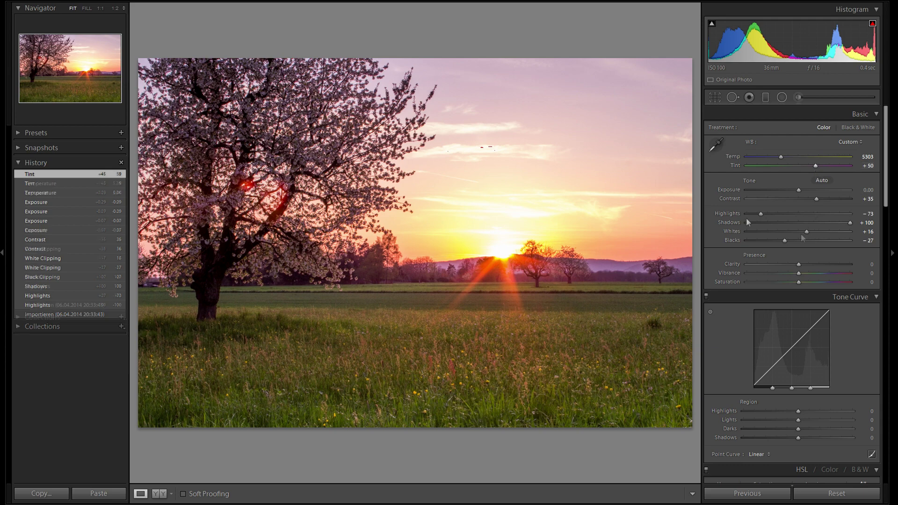
click(66, 314)
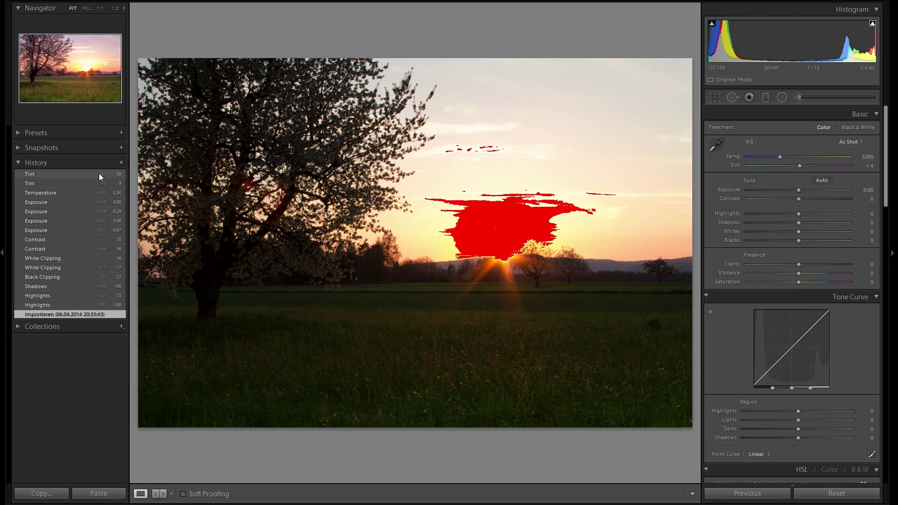
click(100, 174)
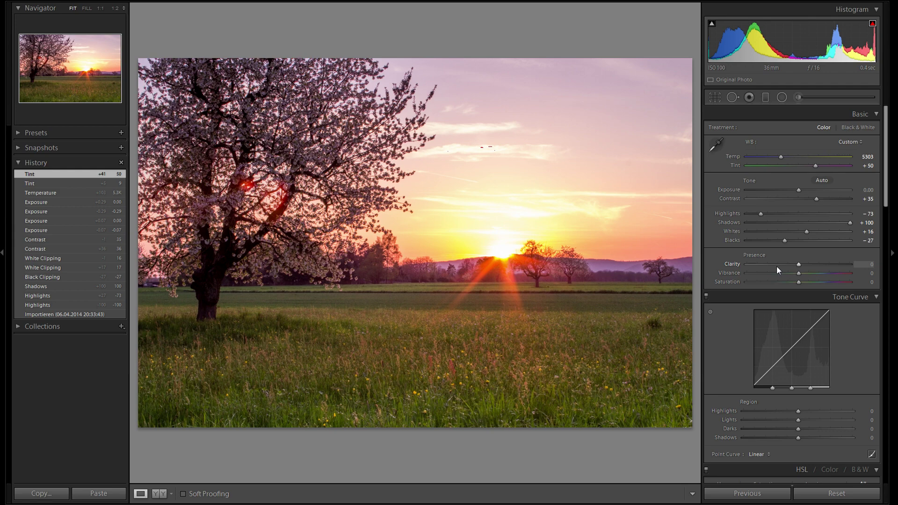
Inspect the meadow detail at full size and soften the photo by setting Clarity to -20
click(436, 387)
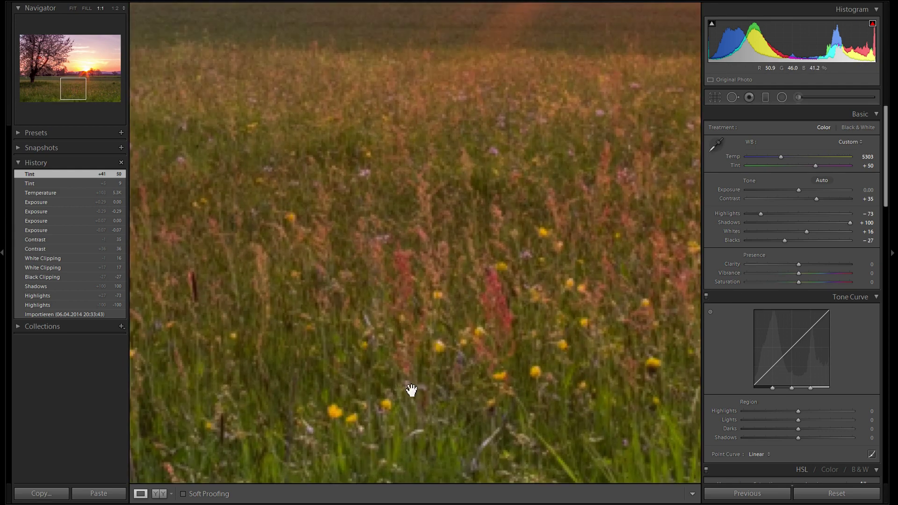
drag(411, 390, 503, 325)
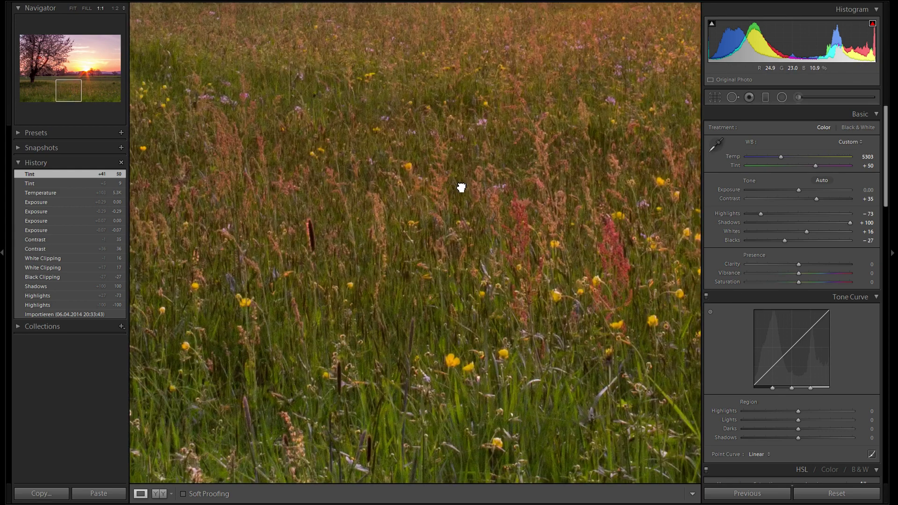
drag(461, 186, 582, 275)
mouse_move(514, 187)
mouse_down()
mouse_move(523, 245)
mouse_move(576, 254)
mouse_move(519, 307)
mouse_move(597, 310)
mouse_move(454, 309)
mouse_up()
click(453, 309)
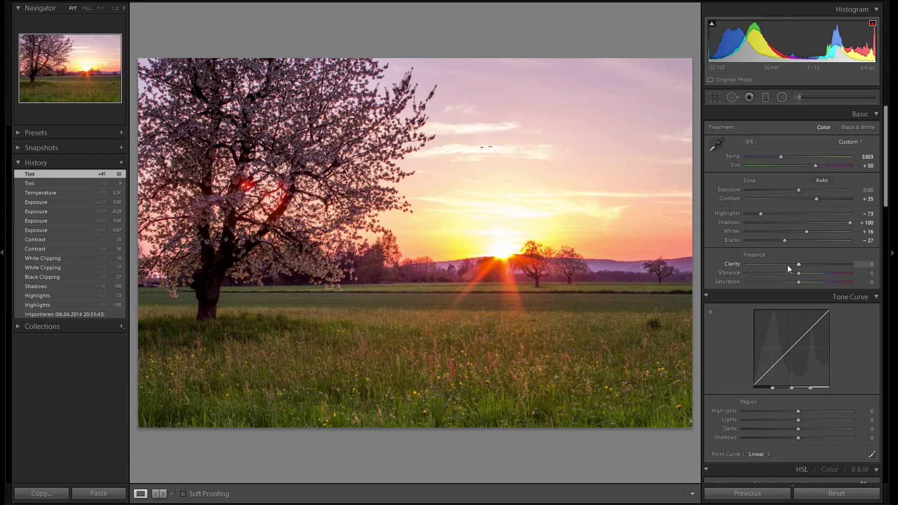
click(787, 265)
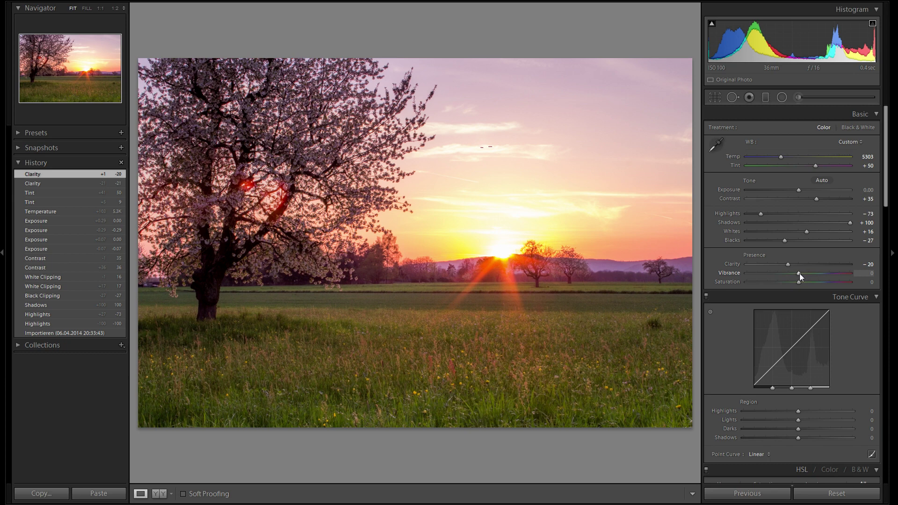
Boost the colours by setting Vibrance to +19 and Saturation to +3
mouse_move(799, 273)
mouse_down()
mouse_move(812, 274)
mouse_move(799, 273)
mouse_up()
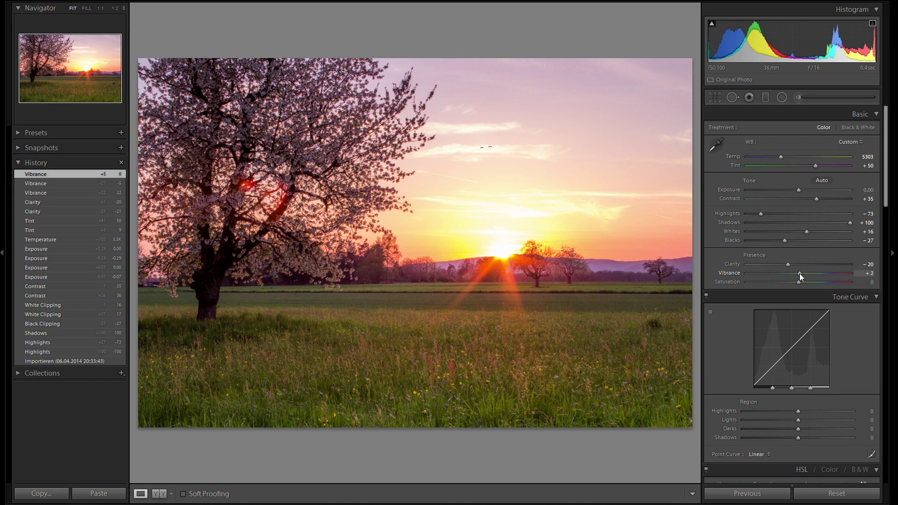
drag(802, 276, 804, 276)
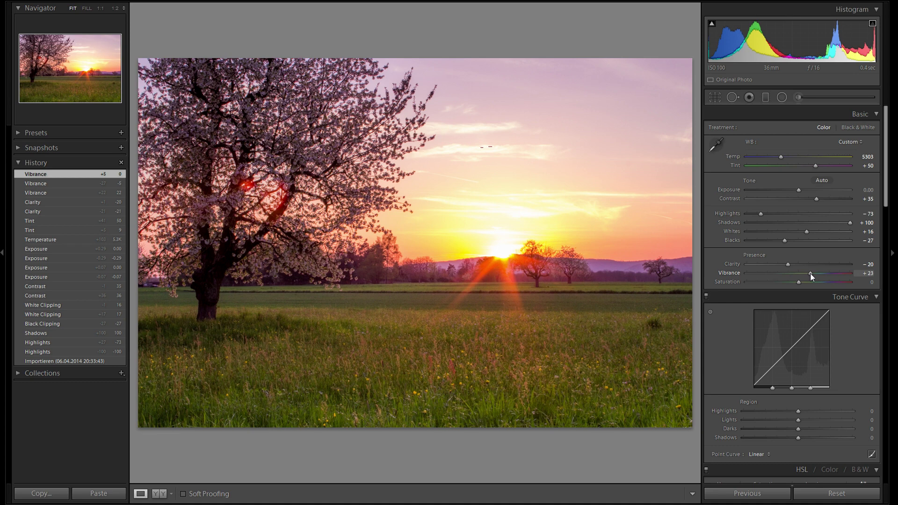
drag(809, 274, 808, 274)
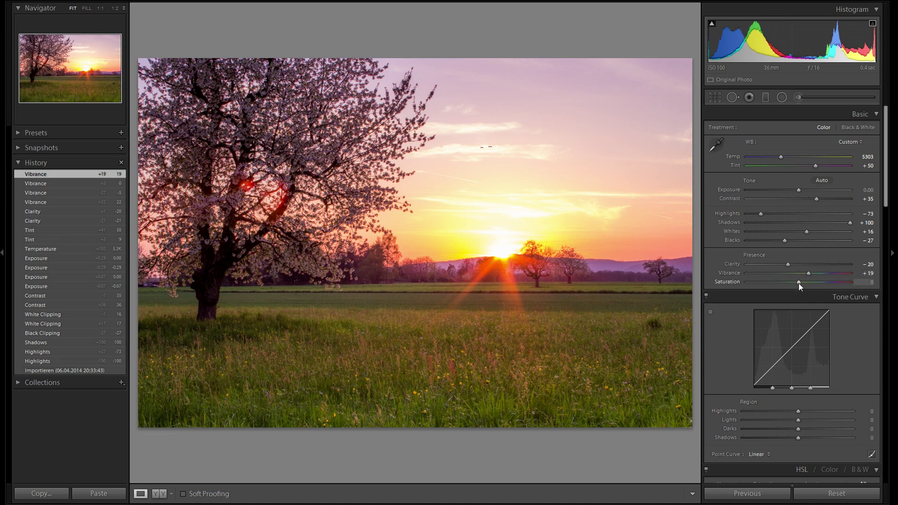
drag(799, 283, 800, 282)
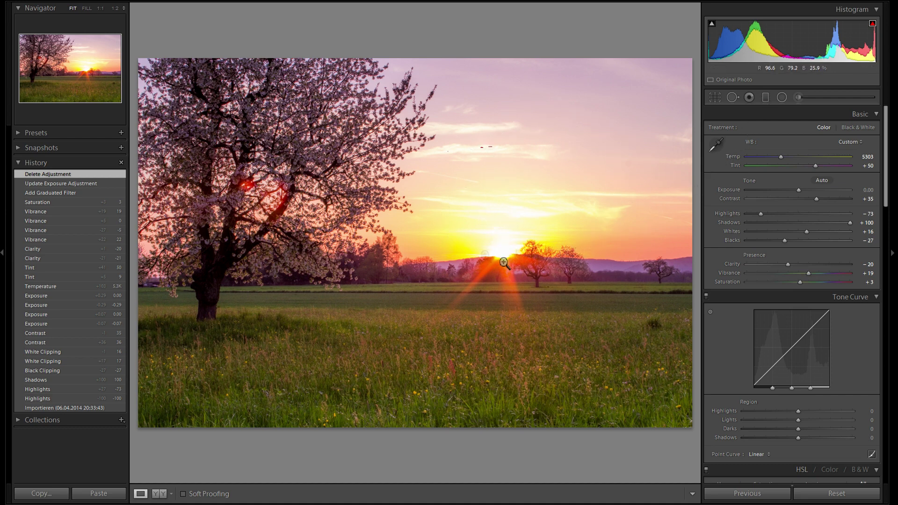
Add a slightly tilted graduated filter over the sky, fading out across the horizon, with Exposure at -0.34
click(766, 98)
drag(512, 242, 508, 318)
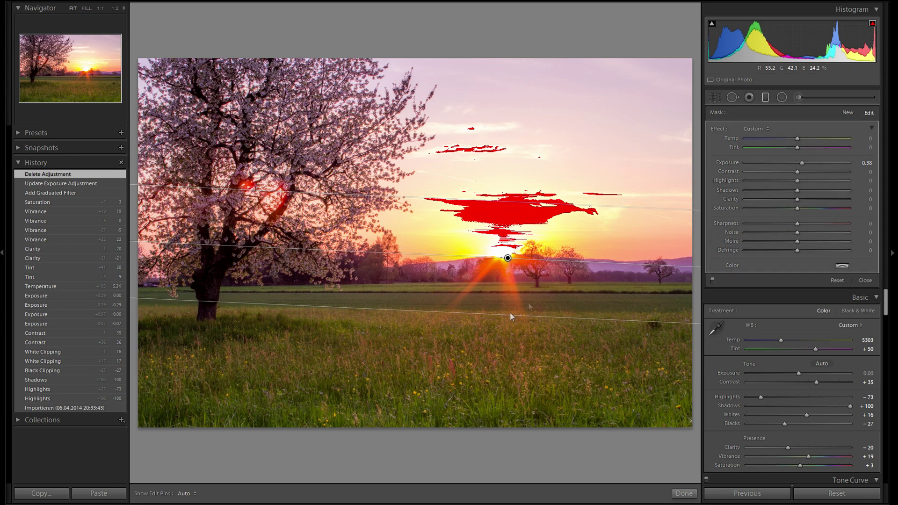
double_click(726, 162)
drag(797, 163, 789, 164)
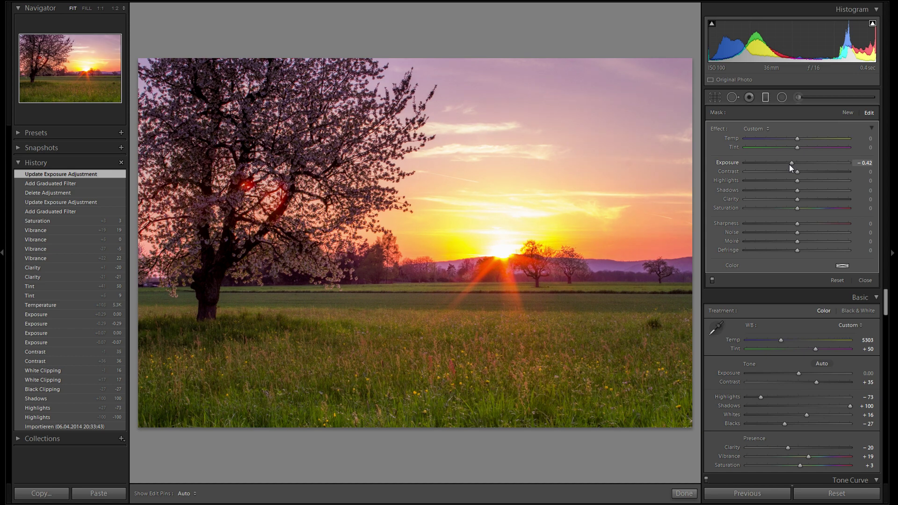
drag(790, 164, 790, 164)
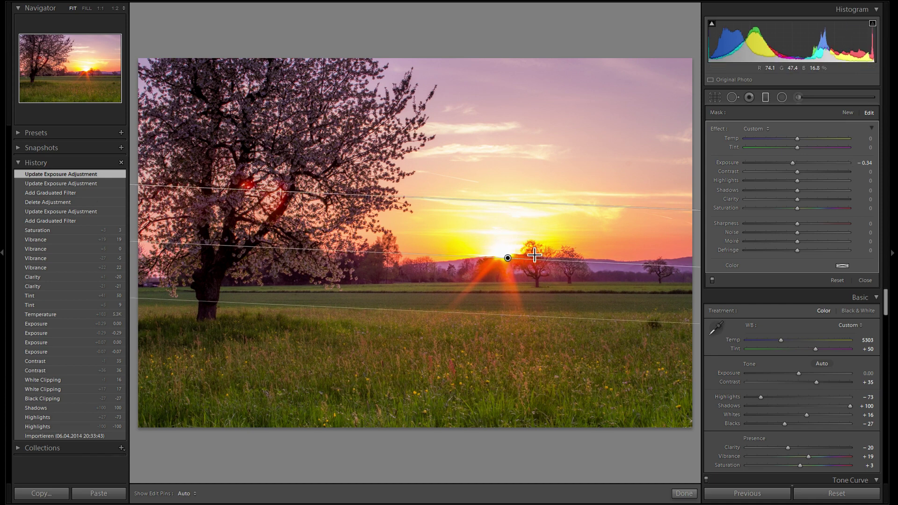
drag(794, 163, 752, 164)
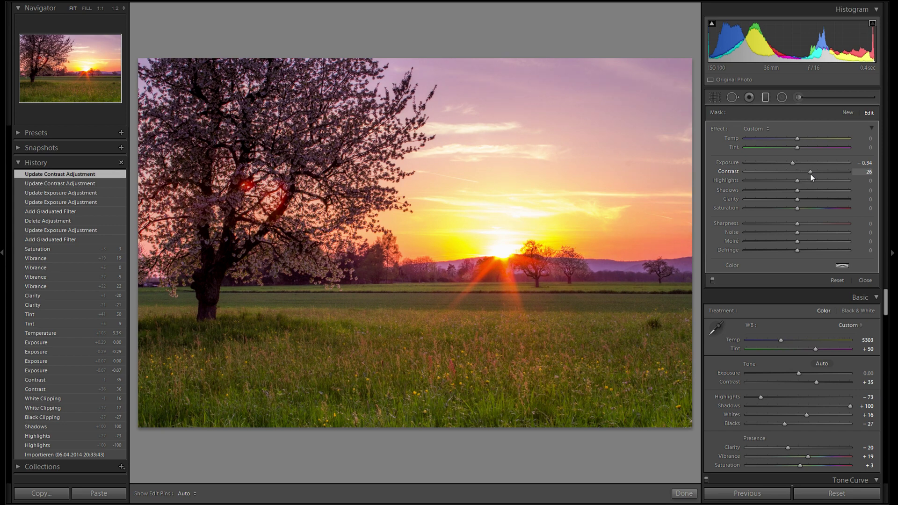
Set the graduated filter's Contrast to 13 and its Clarity to -17
click(811, 173)
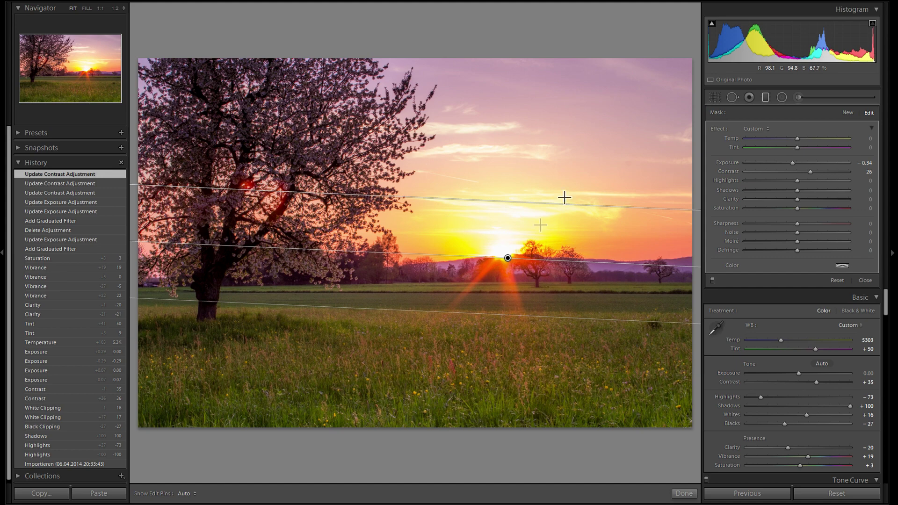
drag(819, 178, 824, 180)
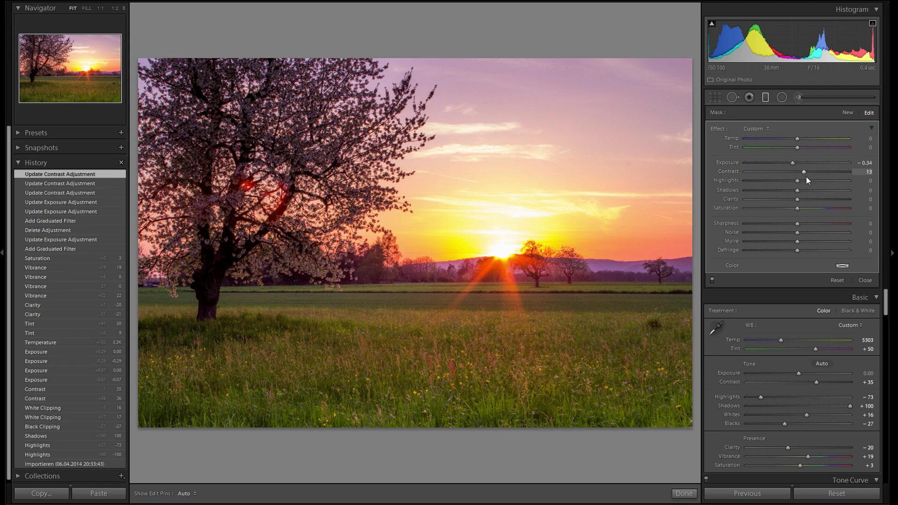
mouse_move(796, 202)
mouse_down()
mouse_move(819, 200)
mouse_move(792, 200)
mouse_up()
double_click(731, 199)
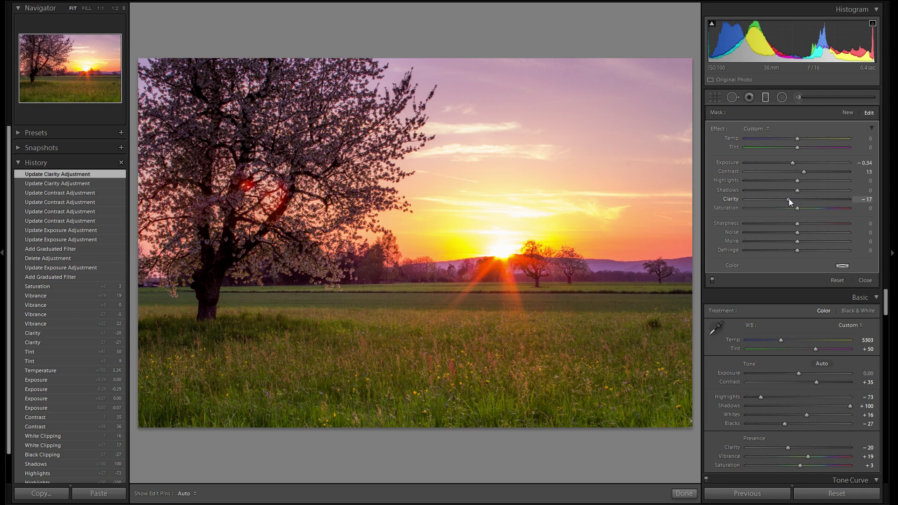
drag(788, 201, 789, 201)
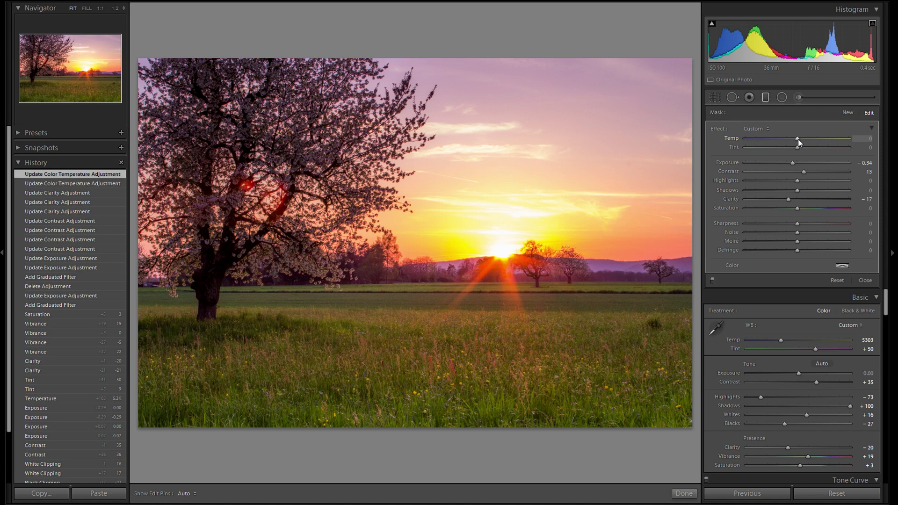
Cool the sky by setting the graduated filter's Temp to -19, and finish editing the filter
drag(796, 139, 783, 138)
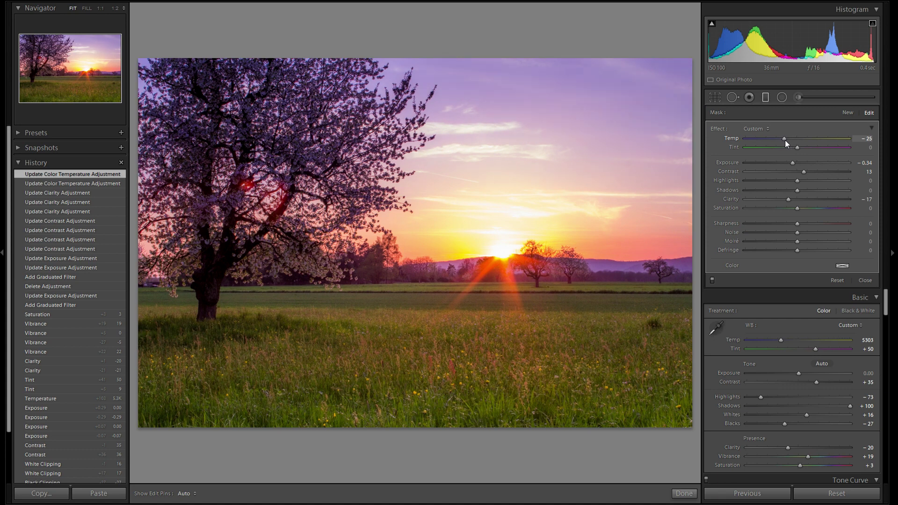
drag(787, 139, 788, 142)
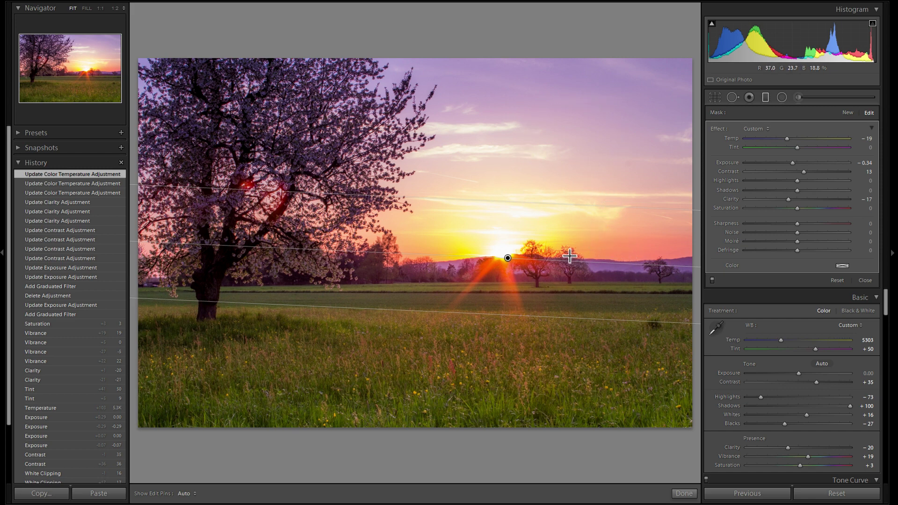
click(766, 98)
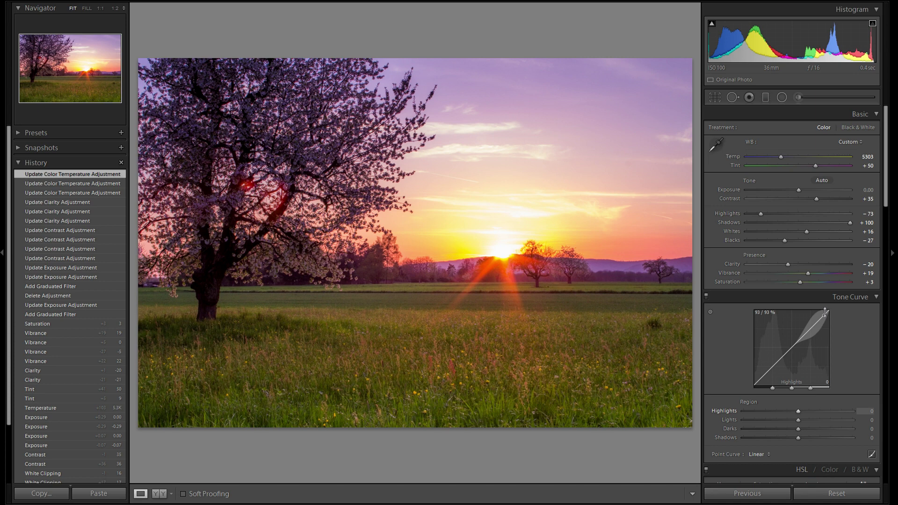
Brighten the brightest tones by setting the Tone Curve's Highlights region to +38
scroll(842, 178, down, 5)
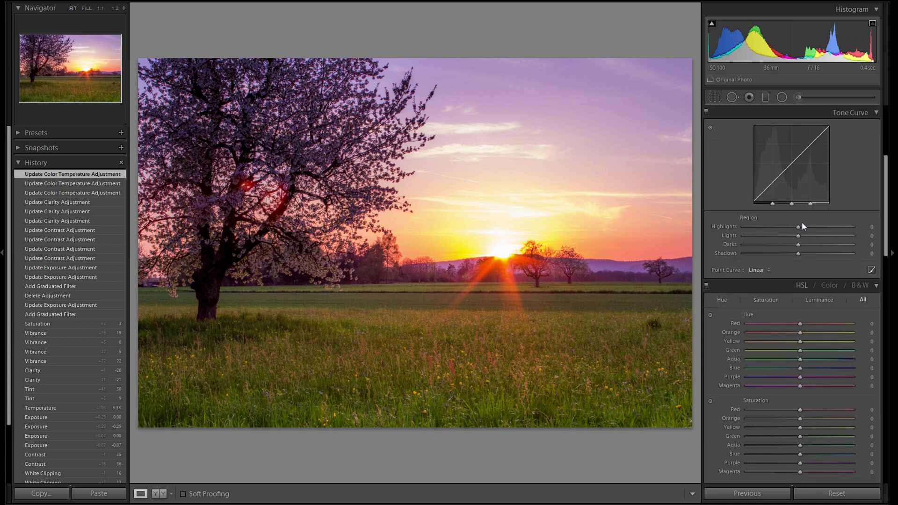
mouse_move(801, 226)
mouse_down()
mouse_move(818, 227)
mouse_move(775, 230)
mouse_move(813, 228)
mouse_up()
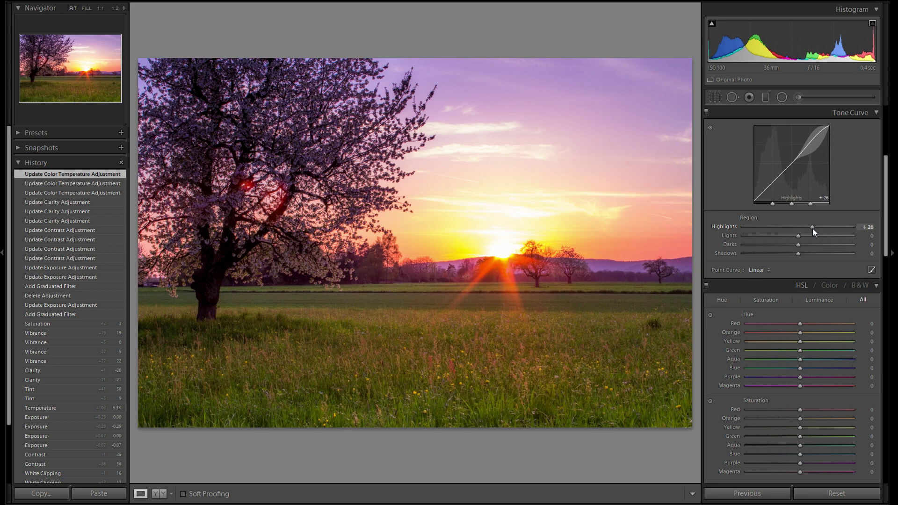
drag(812, 228, 797, 228)
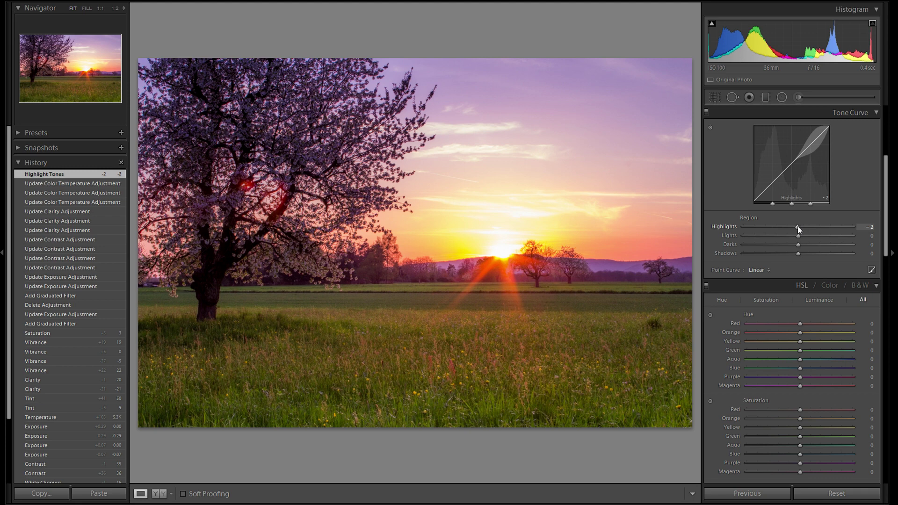
drag(798, 226, 819, 227)
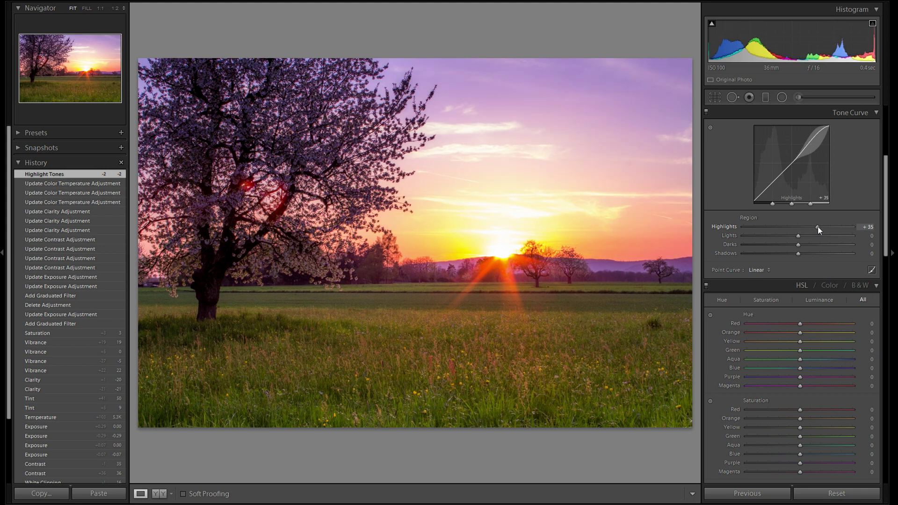
drag(818, 227, 819, 228)
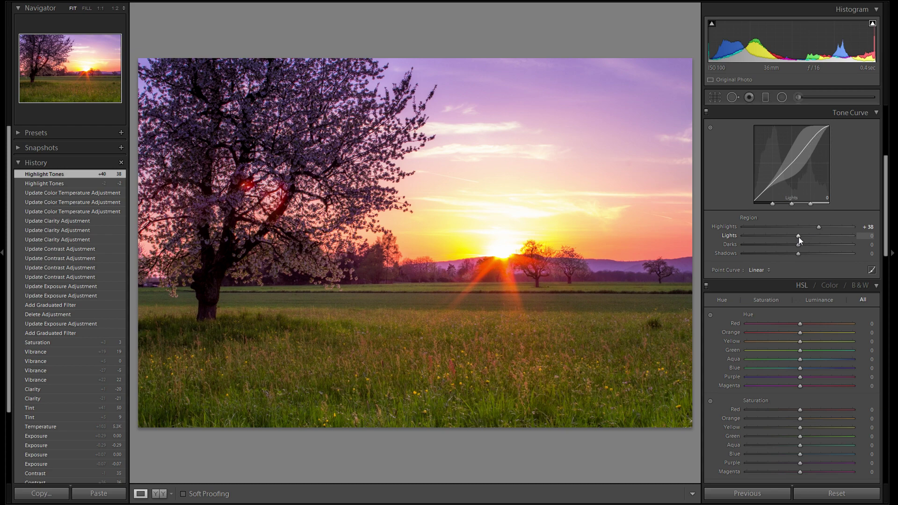
Shape the rest of the tone curve by setting Lights to -16, Darks to +12 and Shadows to -6
mouse_move(798, 237)
mouse_down()
mouse_move(824, 236)
mouse_move(784, 236)
mouse_up()
double_click(724, 235)
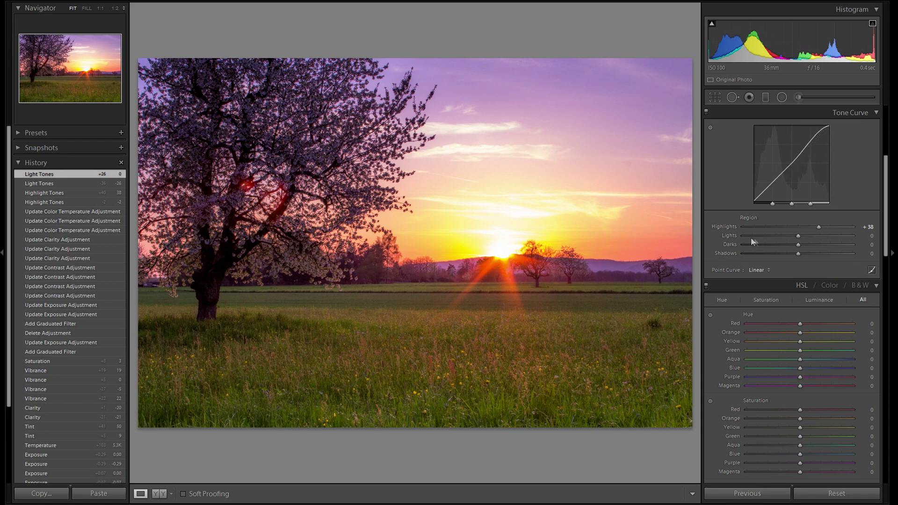
mouse_move(799, 238)
mouse_down()
mouse_move(791, 236)
mouse_move(814, 245)
mouse_move(785, 246)
mouse_move(805, 245)
mouse_up()
double_click(733, 245)
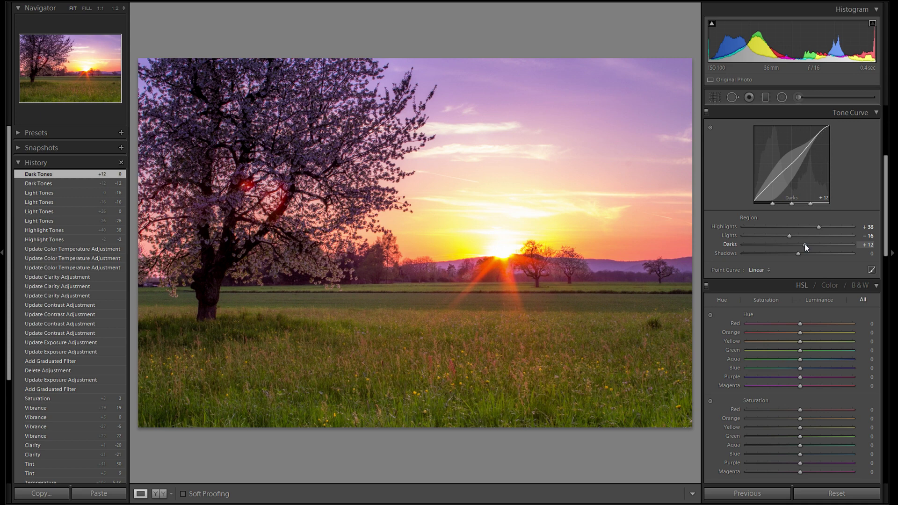
drag(806, 245, 805, 245)
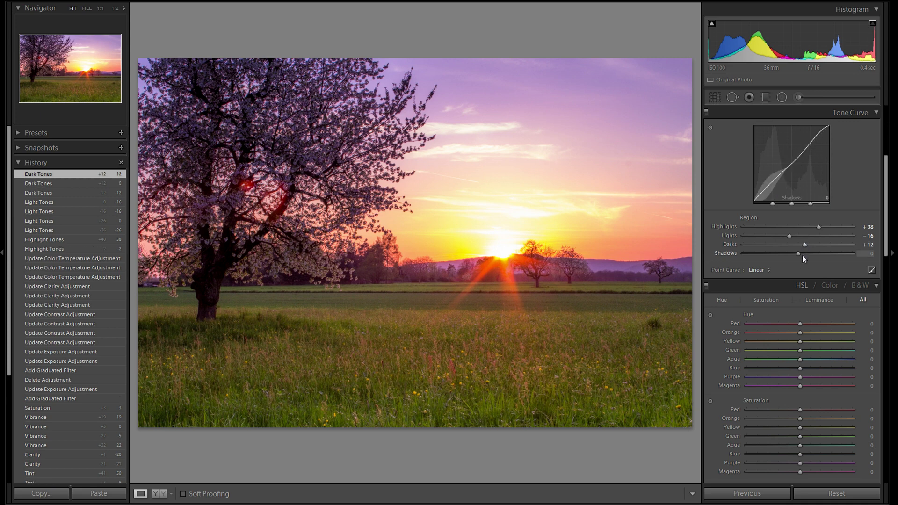
mouse_move(799, 254)
mouse_down()
mouse_move(782, 255)
mouse_move(796, 254)
mouse_up()
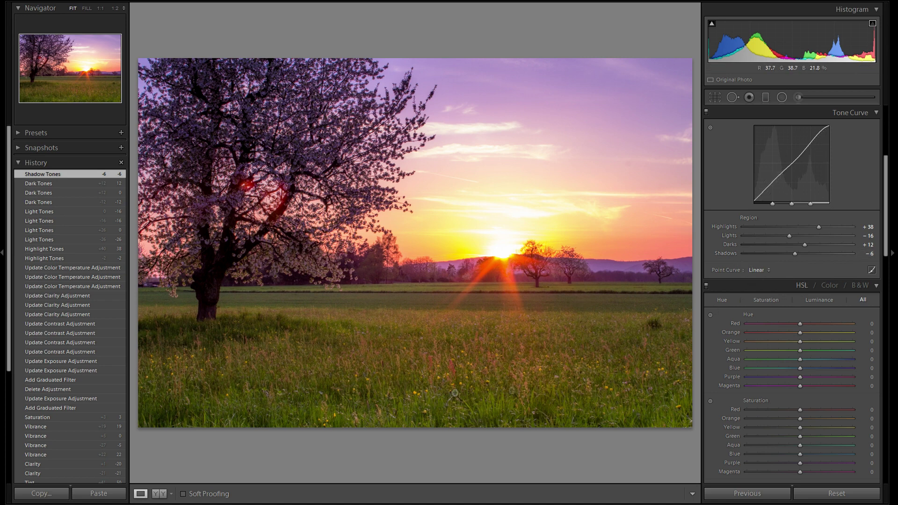
Shift the meadow's hue with HSL targeted adjustment to Orange +7 and Yellow +3, and compare it with the previous history state
scroll(837, 415, up, 5)
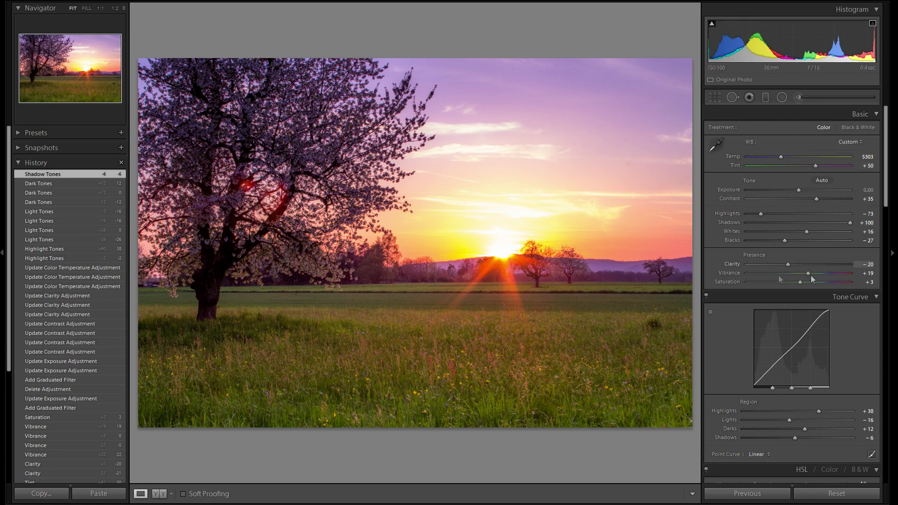
scroll(846, 318, down, 10)
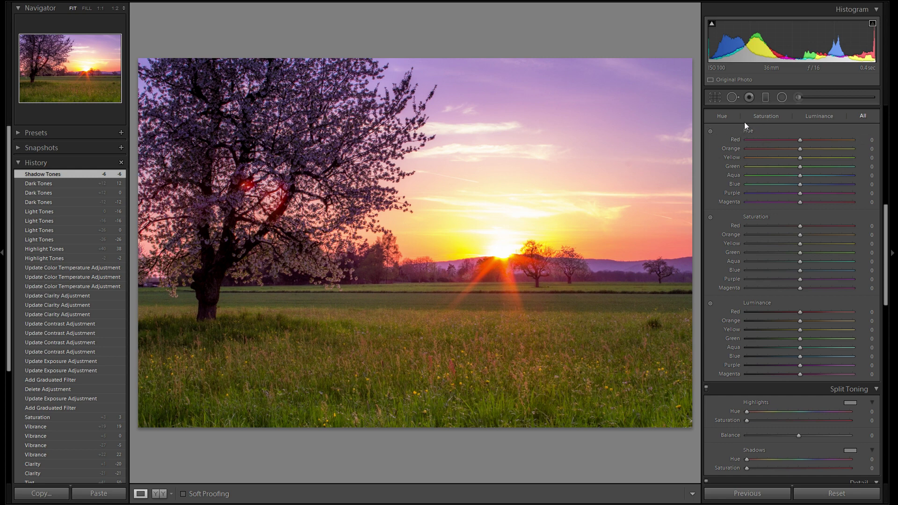
click(711, 133)
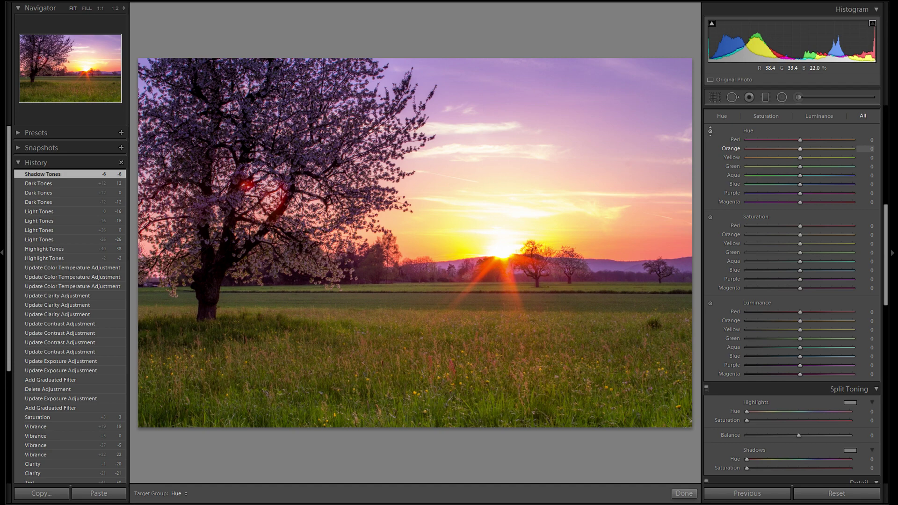
mouse_move(473, 327)
mouse_down()
mouse_move(473, 354)
mouse_move(473, 301)
mouse_move(473, 323)
mouse_up()
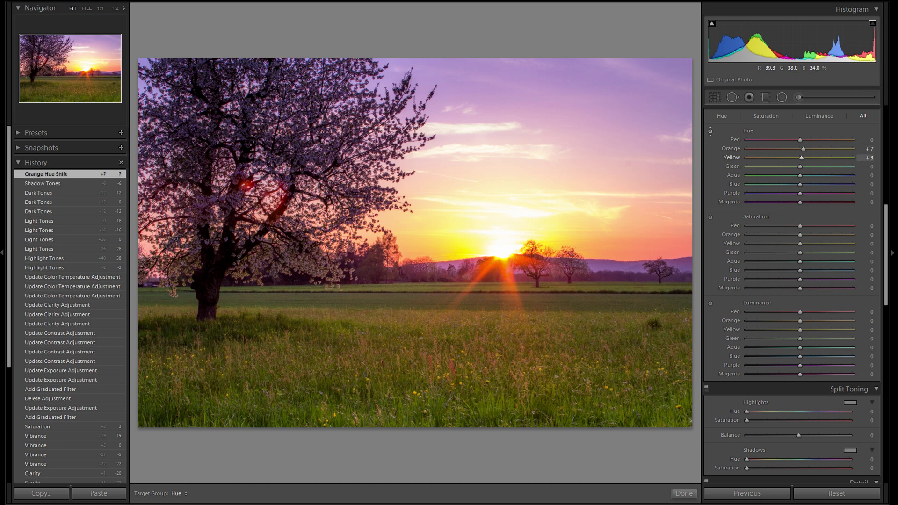
click(77, 182)
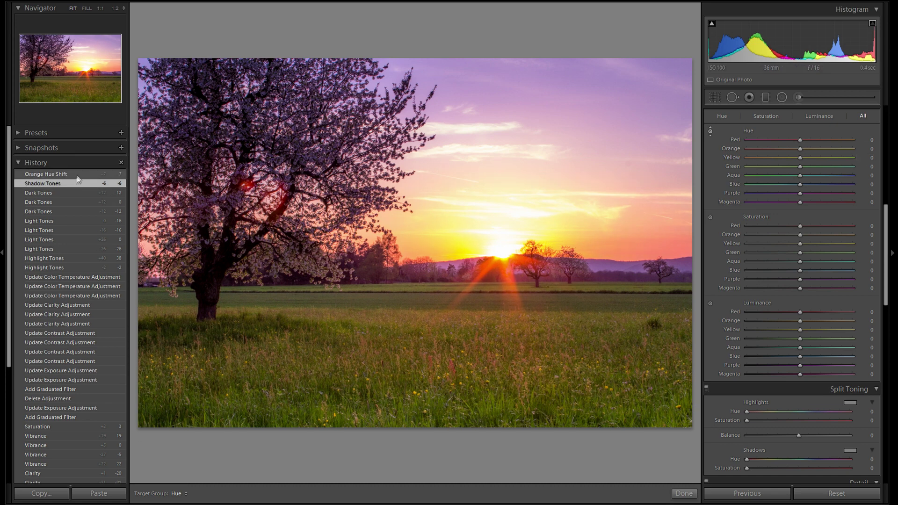
click(75, 175)
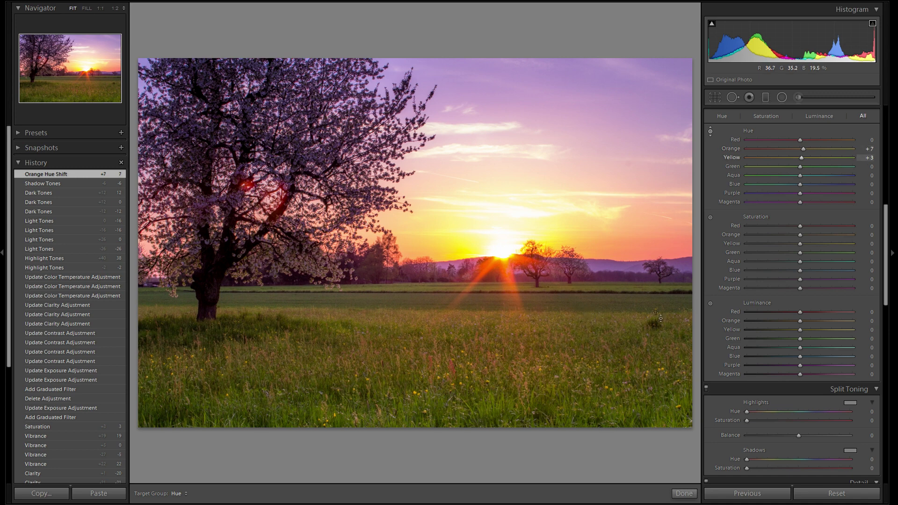
Shift the sky's hues to Purple -3, Red -4 and Orange -9, compare with the previous history state, and finish targeted adjustment
drag(612, 90, 612, 93)
mouse_move(612, 92)
mouse_down()
mouse_move(612, 68)
mouse_move(612, 78)
mouse_up()
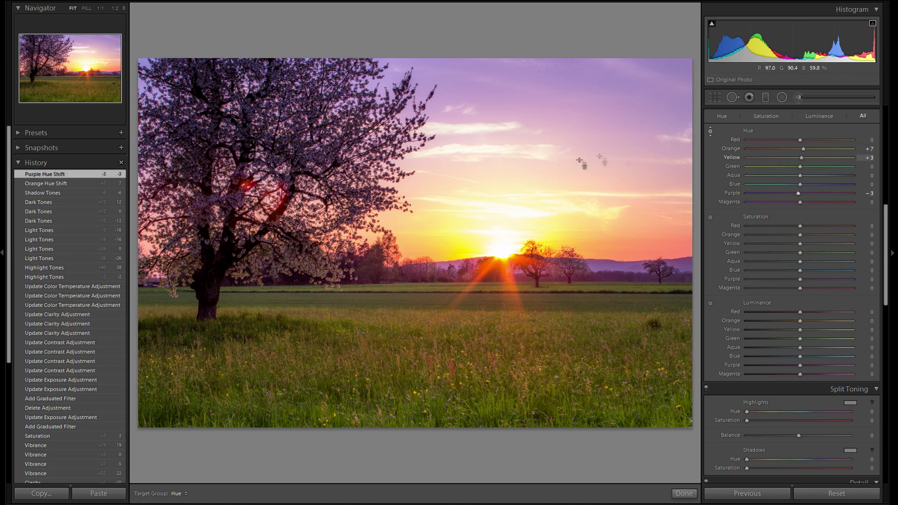
mouse_move(635, 241)
mouse_down()
mouse_move(635, 261)
mouse_move(635, 233)
mouse_move(635, 249)
mouse_up()
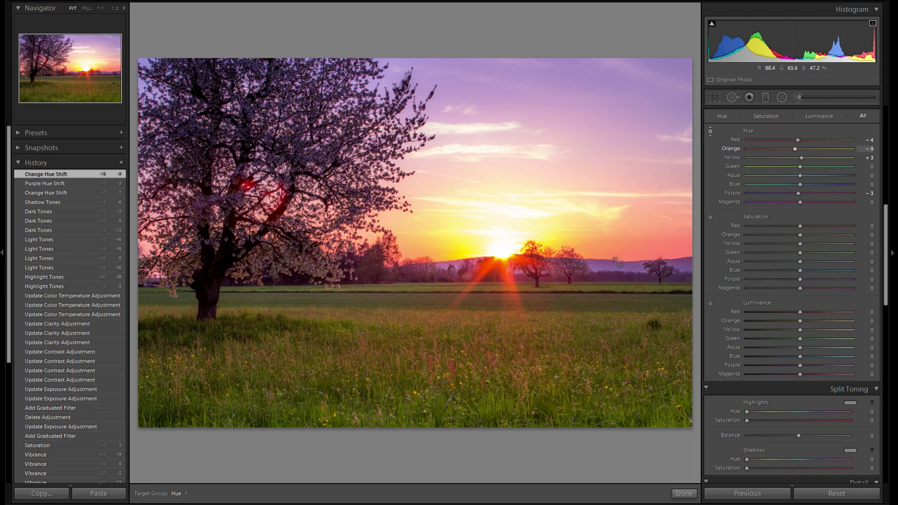
click(107, 183)
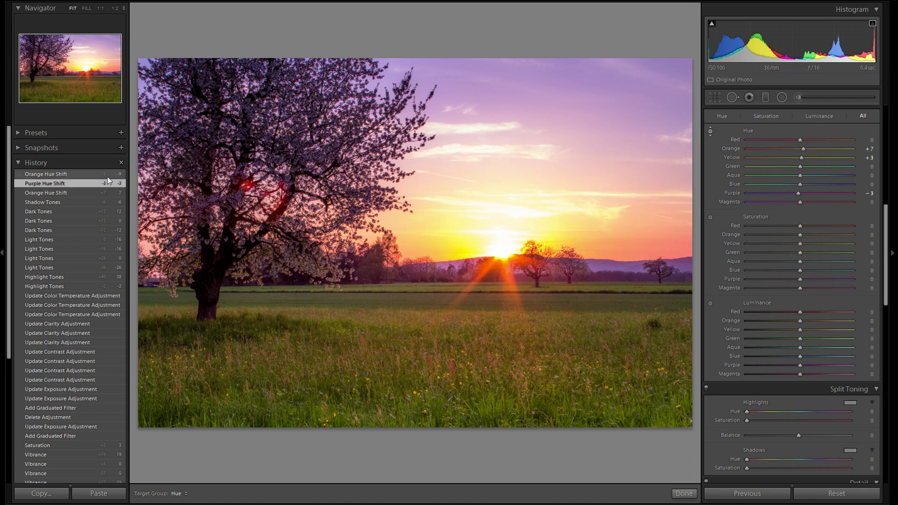
click(103, 175)
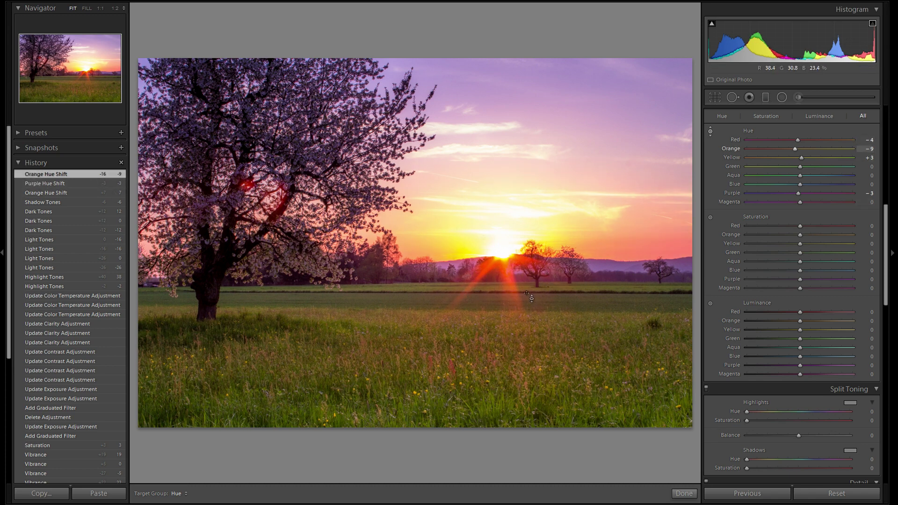
key(Escape)
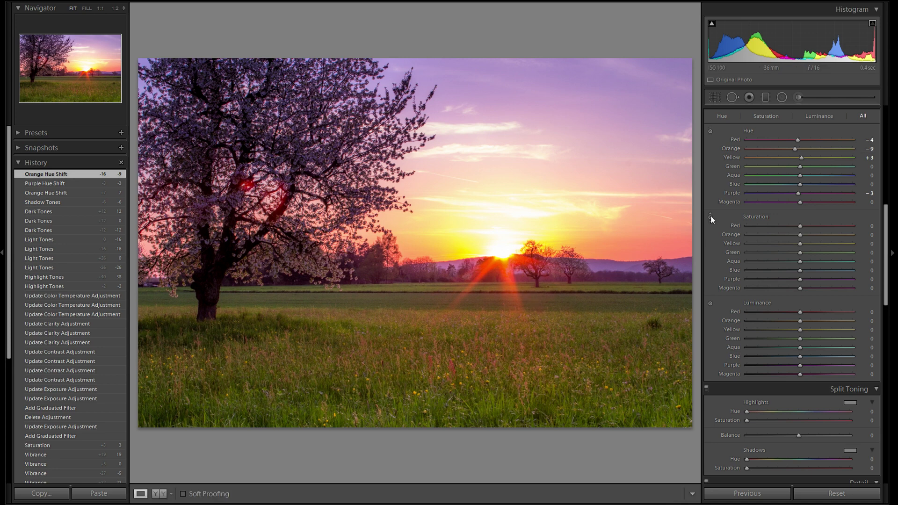
Try out shifts of the red Saturation and red Luminance, and reset both to 0
drag(781, 229, 801, 231)
double_click(736, 225)
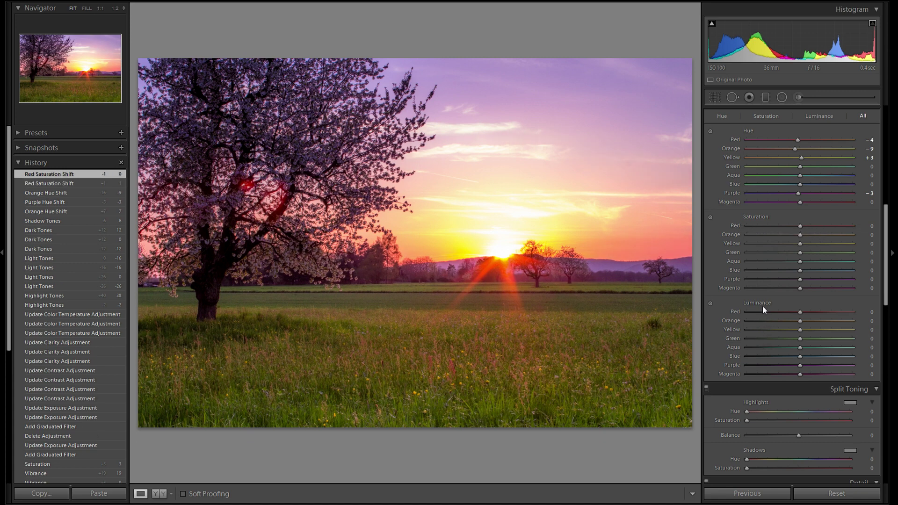
scroll(763, 304, down, 2)
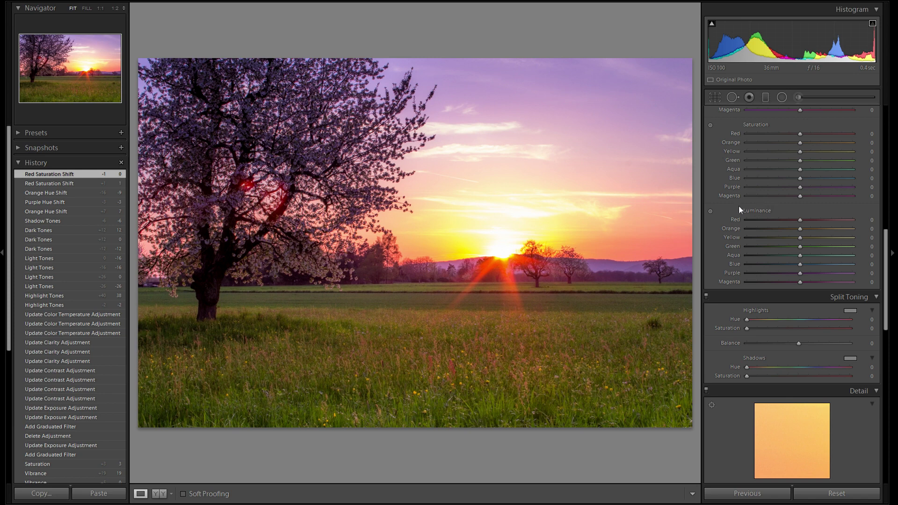
click(711, 211)
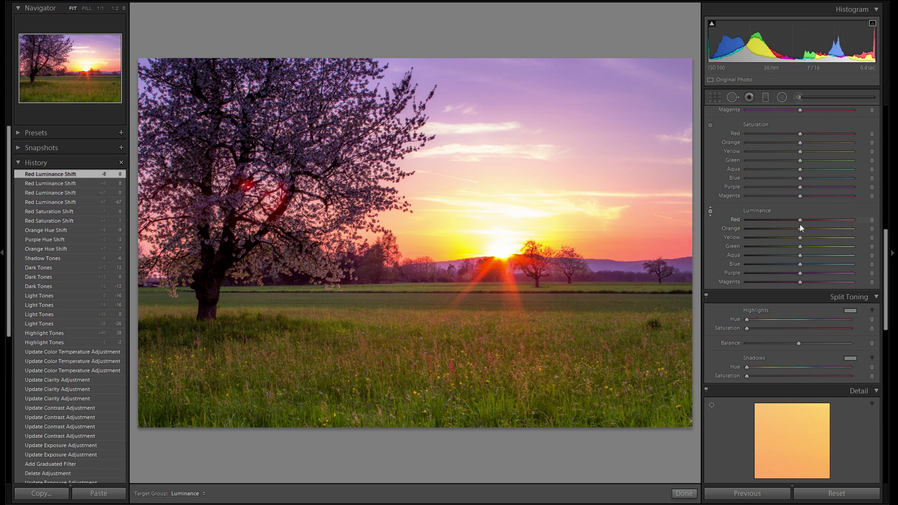
mouse_move(790, 222)
mouse_down()
mouse_move(818, 221)
mouse_move(794, 220)
mouse_up()
double_click(794, 221)
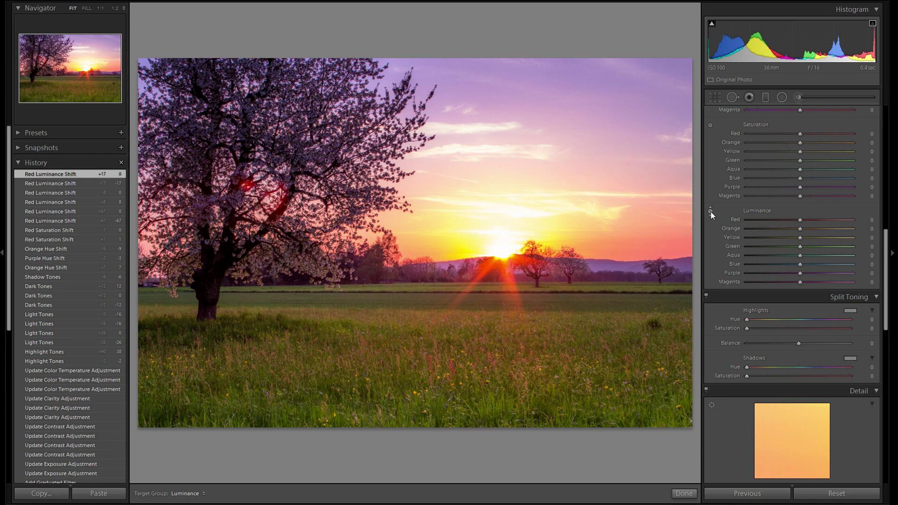
Try brightening the meadow with Luminance targeted adjustment, and reset Yellow and Orange to 0
click(711, 211)
click(711, 211)
mouse_move(582, 324)
mouse_down()
mouse_move(582, 350)
mouse_move(582, 327)
mouse_up()
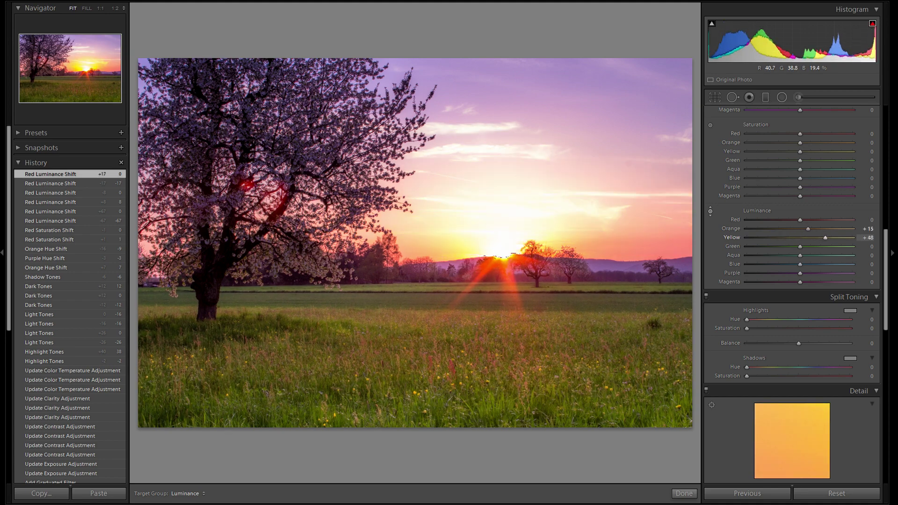
double_click(731, 238)
double_click(732, 229)
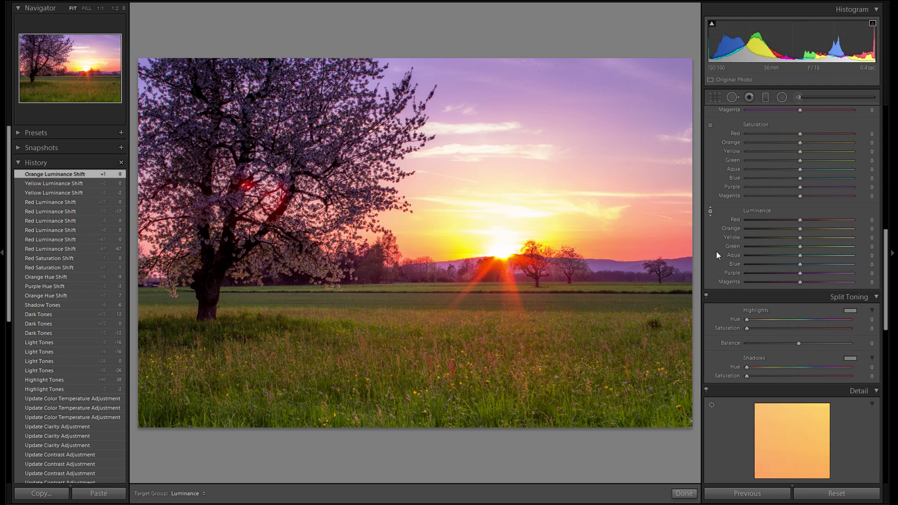
Adjust the sky's luminance with targeted adjustment, setting Orange to -15, Blue to +2 and Purple to +16, with Red at 0
mouse_move(679, 239)
mouse_down()
mouse_move(680, 250)
mouse_move(680, 225)
mouse_up()
double_click(757, 211)
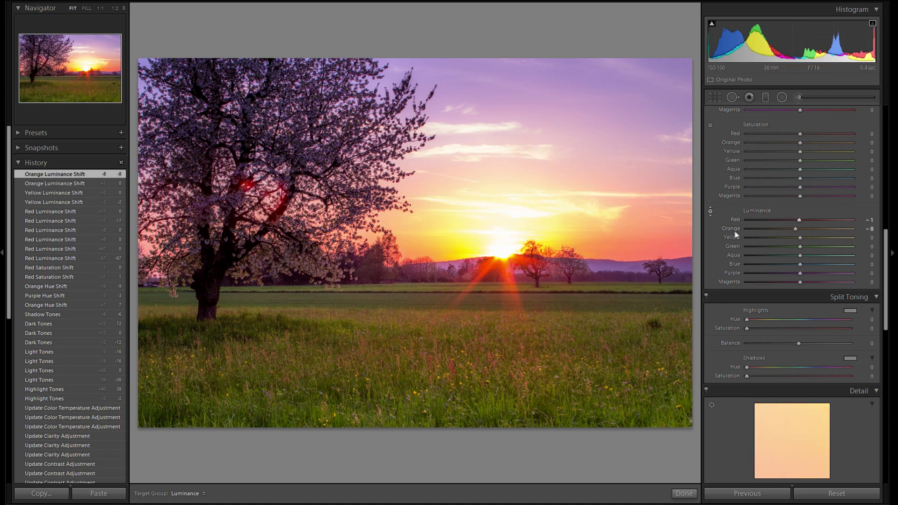
drag(614, 236, 614, 252)
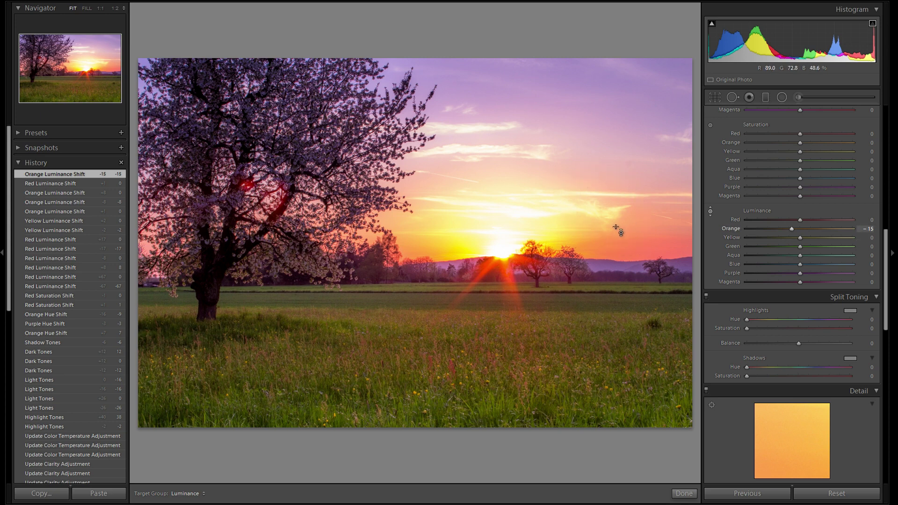
drag(609, 83, 609, 73)
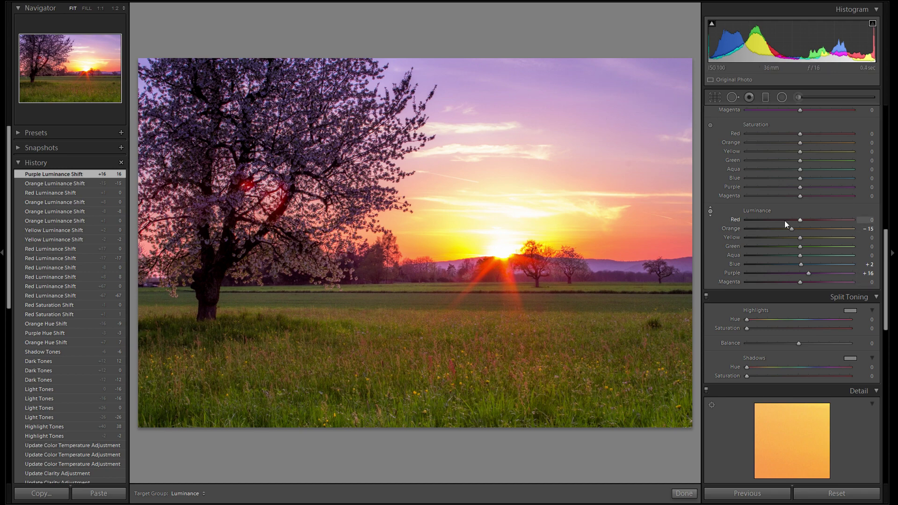
Finish the targeted luminance adjustment
scroll(857, 266, up, 3)
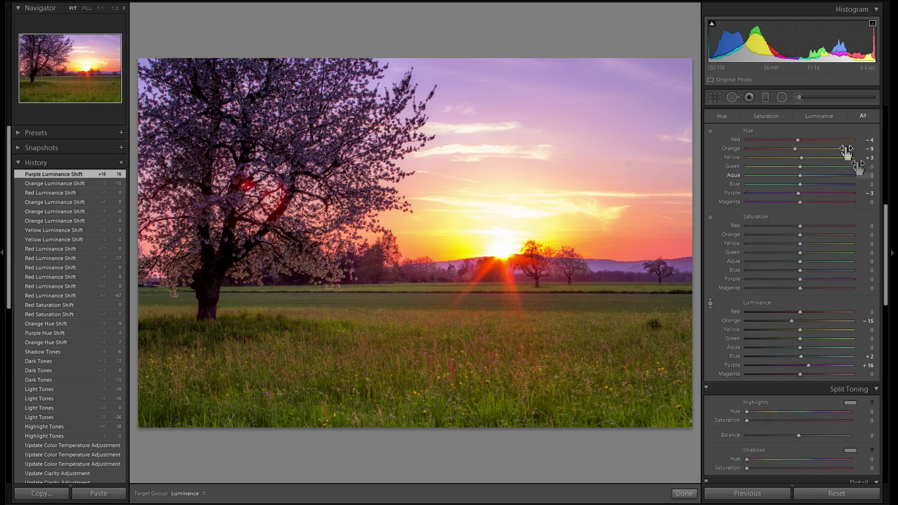
scroll(875, 262, down, 6)
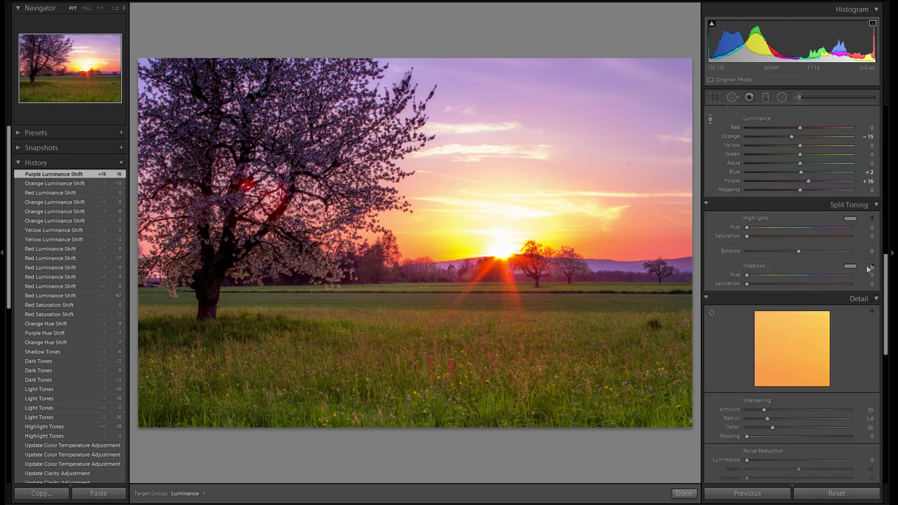
click(852, 220)
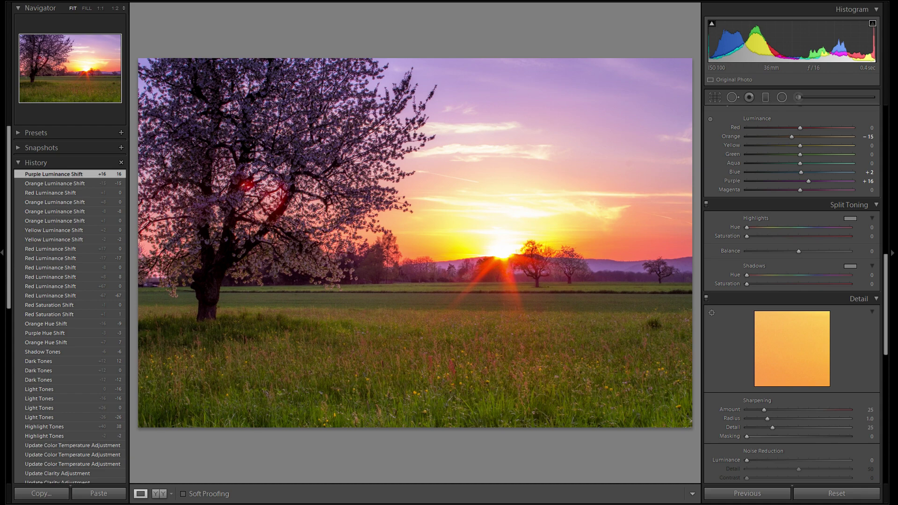
Try a strong red tint in the split toning highlights, with Saturation 86 and then Hue 12 with Saturation 69
drag(747, 236, 836, 236)
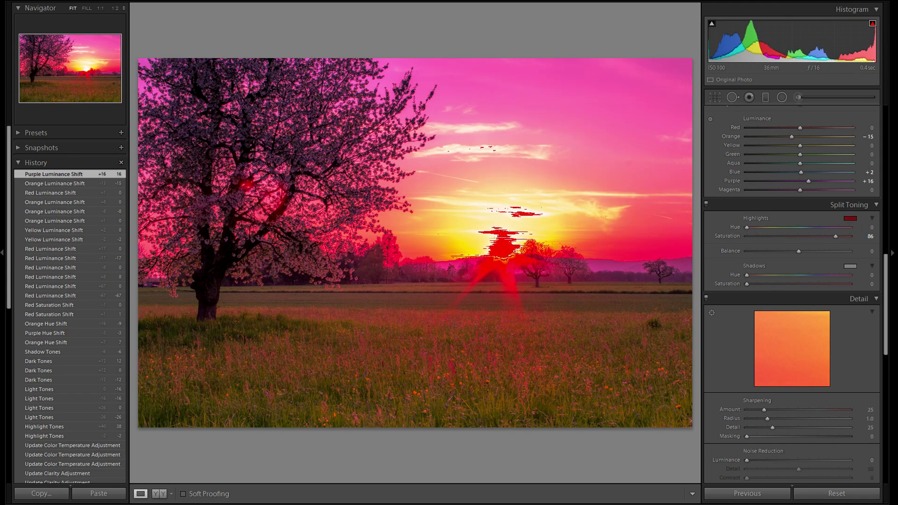
mouse_move(836, 236)
mouse_down()
mouse_move(778, 227)
mouse_move(837, 236)
mouse_up()
drag(777, 228, 778, 227)
drag(837, 237, 818, 236)
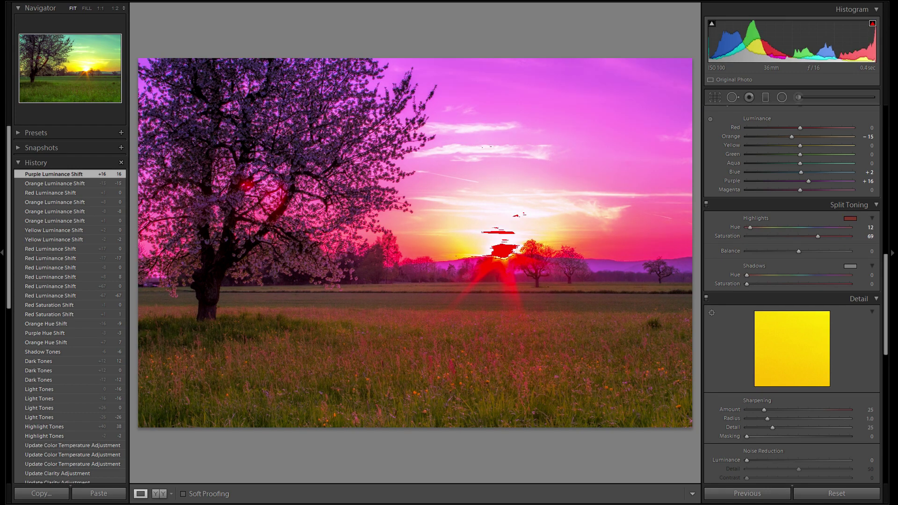
Try a green highlight tint at Hue 108 with Saturation 99, then reduce it to Hue 117 with Saturation 14
drag(750, 228, 778, 227)
drag(818, 237, 850, 237)
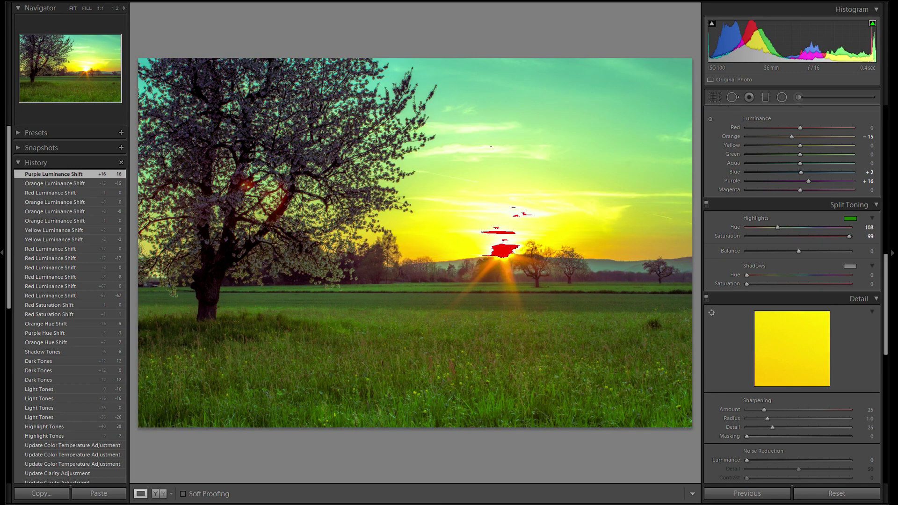
drag(777, 228, 779, 227)
drag(849, 236, 762, 236)
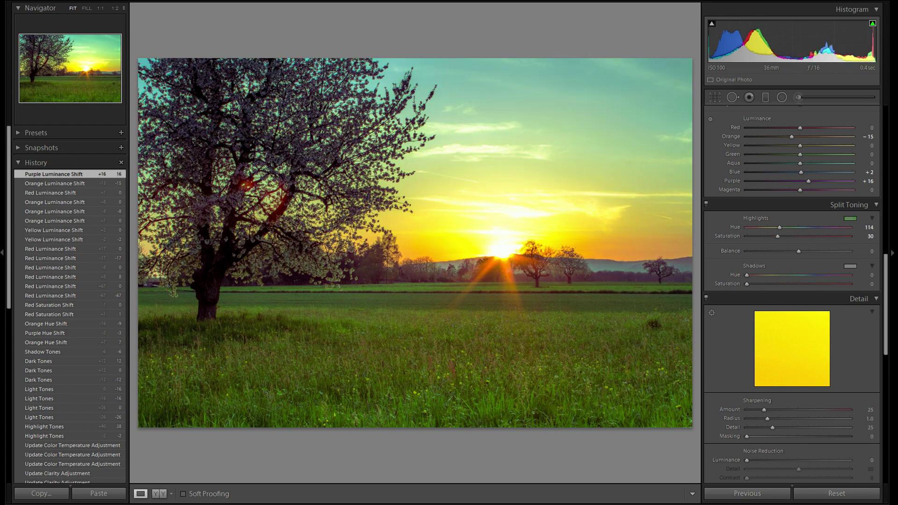
drag(753, 236, 761, 236)
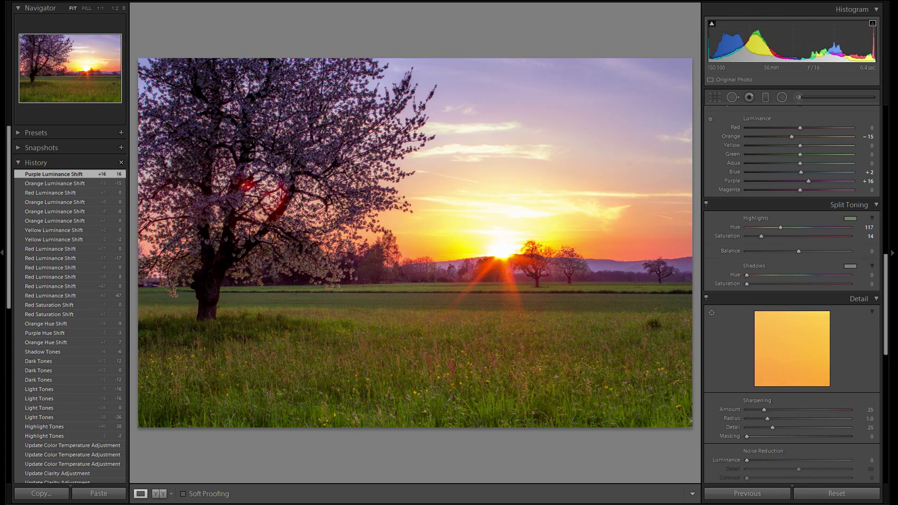
Try purple, orange and blue highlight tints, using Hue 264 with Saturation 23, Hue 31, and Hue 200 with Saturation 32
drag(774, 236, 837, 237)
drag(834, 228, 771, 237)
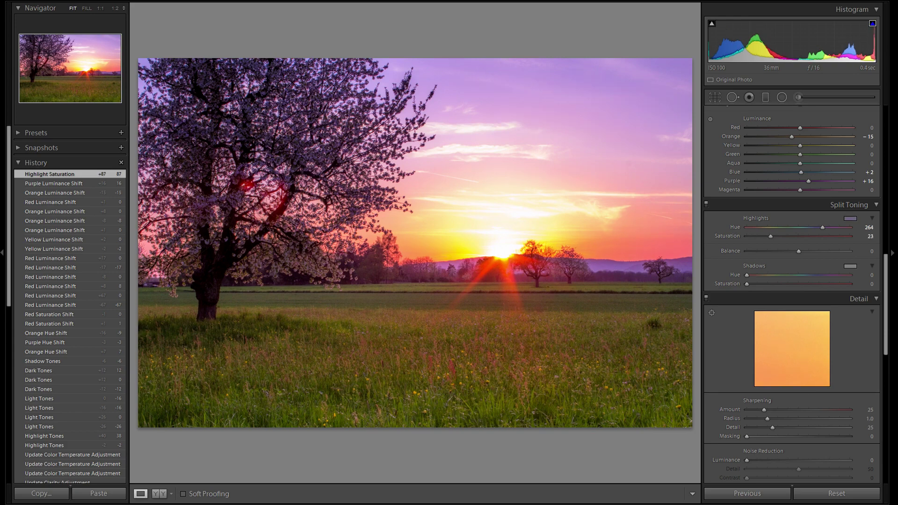
key(ctrl+z)
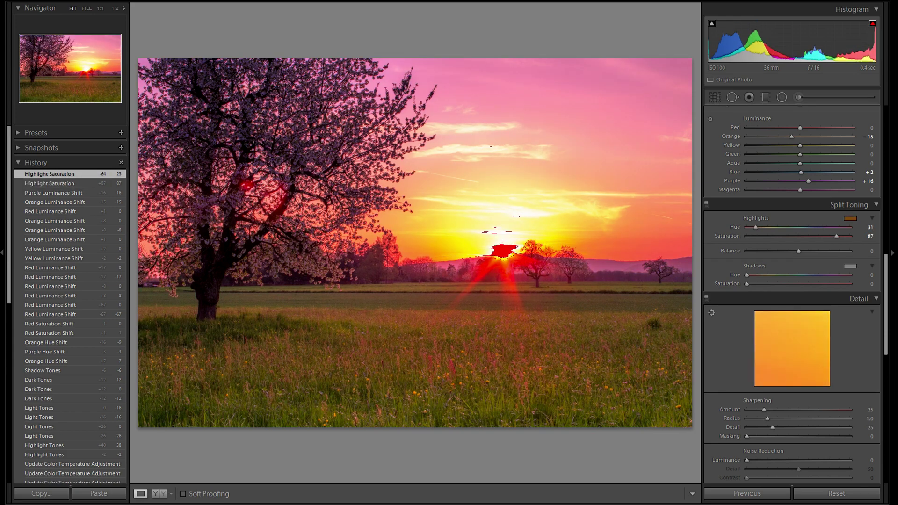
drag(758, 228, 754, 227)
drag(834, 237, 804, 227)
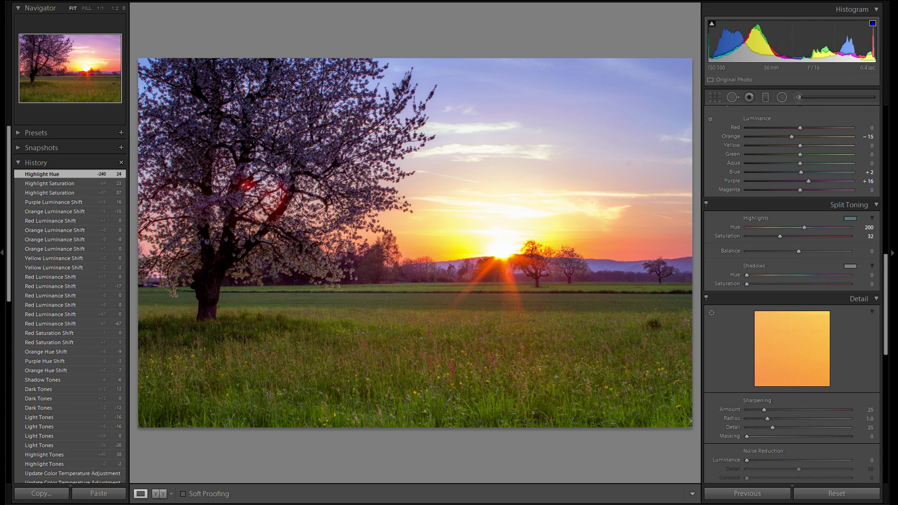
Set the split toning highlights to Hue 232 and Saturation 16, comparing the tint with Saturation 0
drag(804, 228, 747, 236)
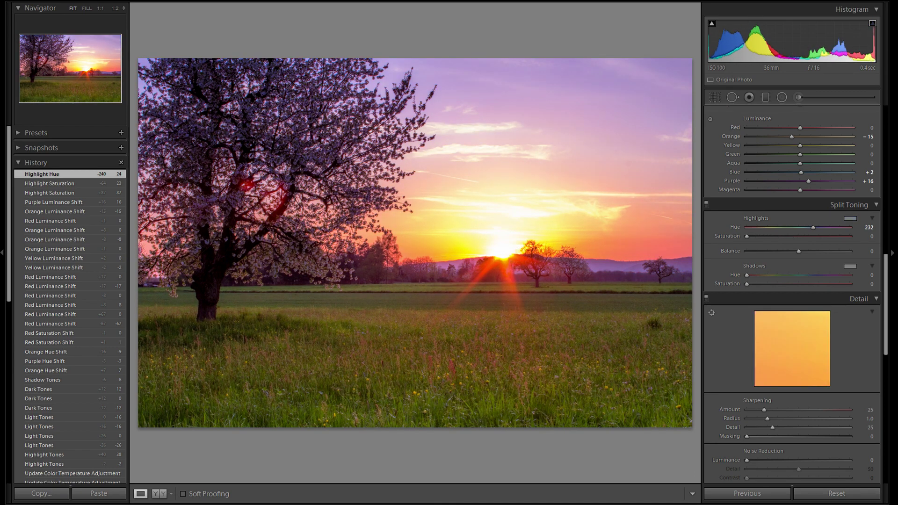
drag(747, 236, 781, 237)
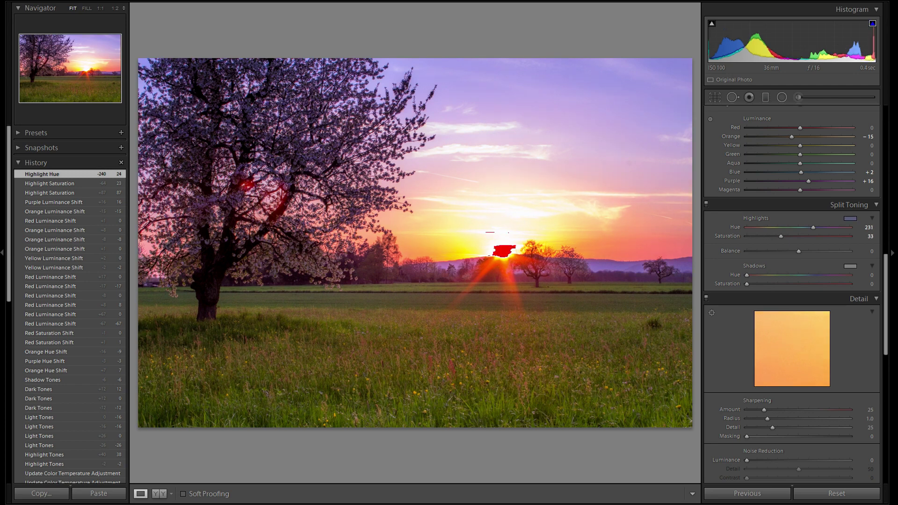
drag(780, 236, 763, 236)
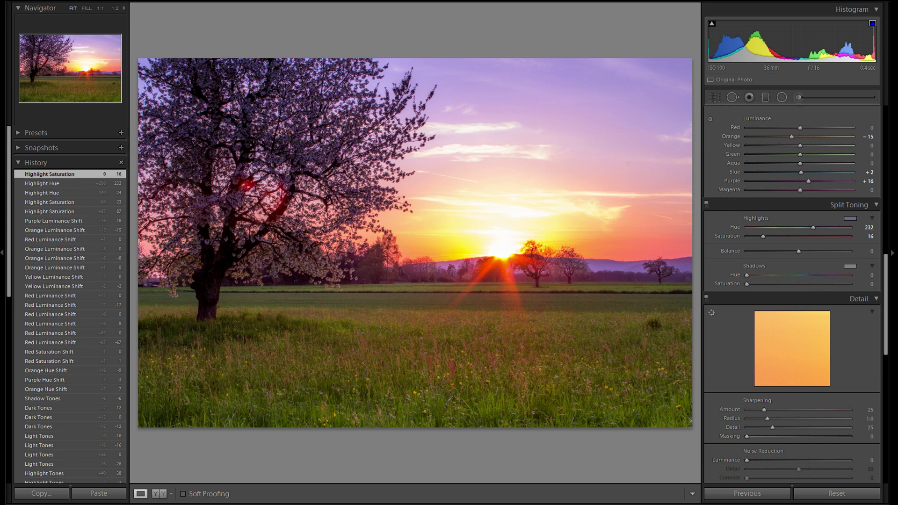
double_click(763, 236)
drag(747, 237, 763, 236)
double_click(763, 237)
drag(747, 237, 764, 236)
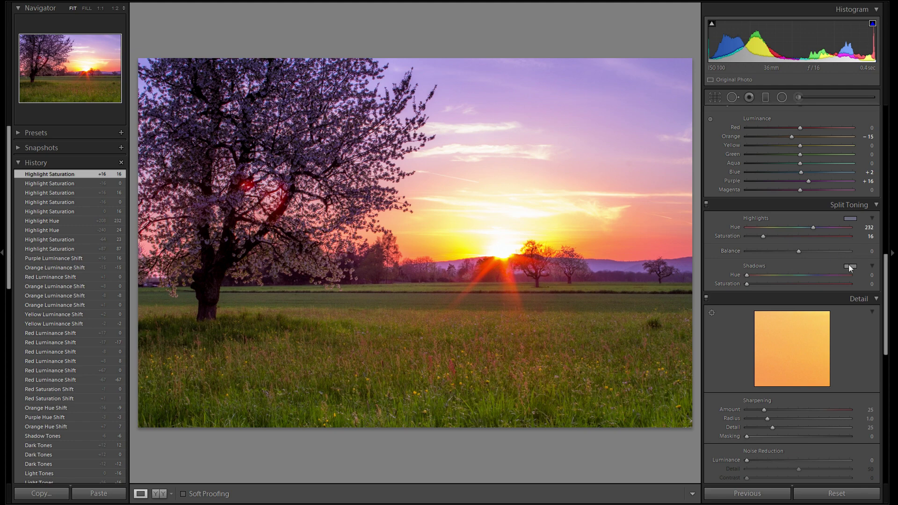
Tint the split toning shadows with Hue 5 and Saturation 12, comparing the tint with Saturation 0
mouse_move(834, 304)
mouse_down()
mouse_move(828, 317)
mouse_move(835, 318)
mouse_move(835, 299)
mouse_up()
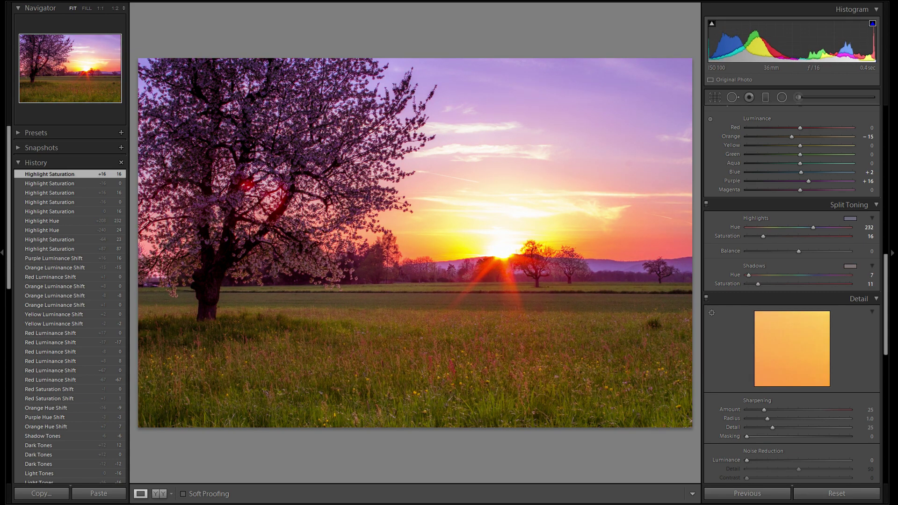
drag(834, 299, 834, 295)
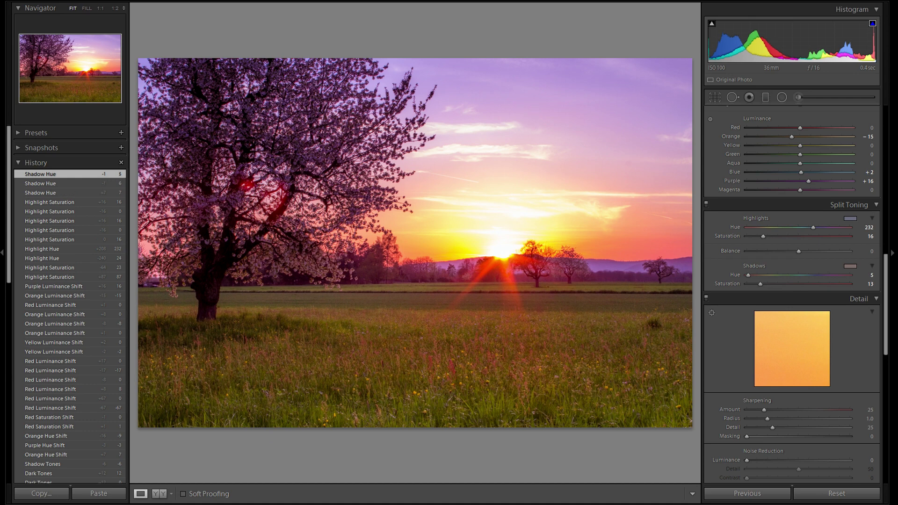
drag(761, 284, 748, 284)
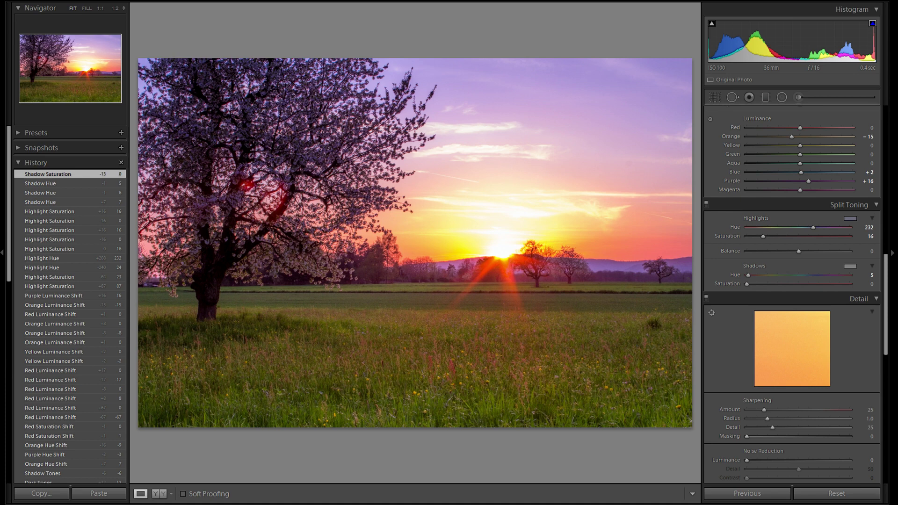
drag(753, 285, 759, 284)
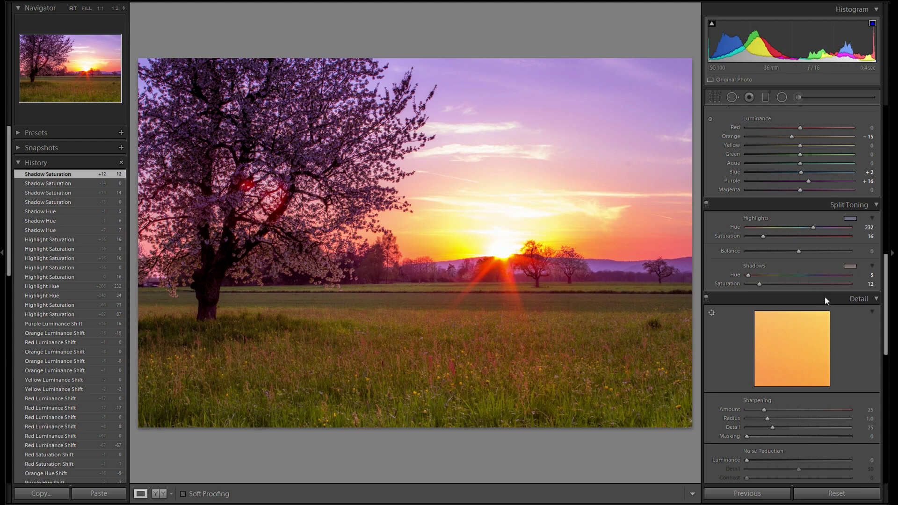
Set the sharpening Amount to 50, checking the meadow grass and flowers at 1:1
scroll(839, 311, down, 3)
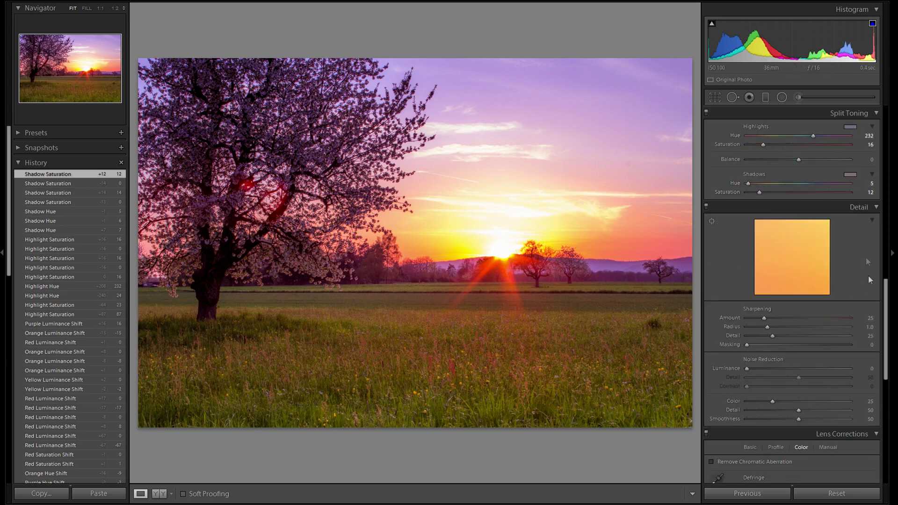
scroll(852, 211, down, 3)
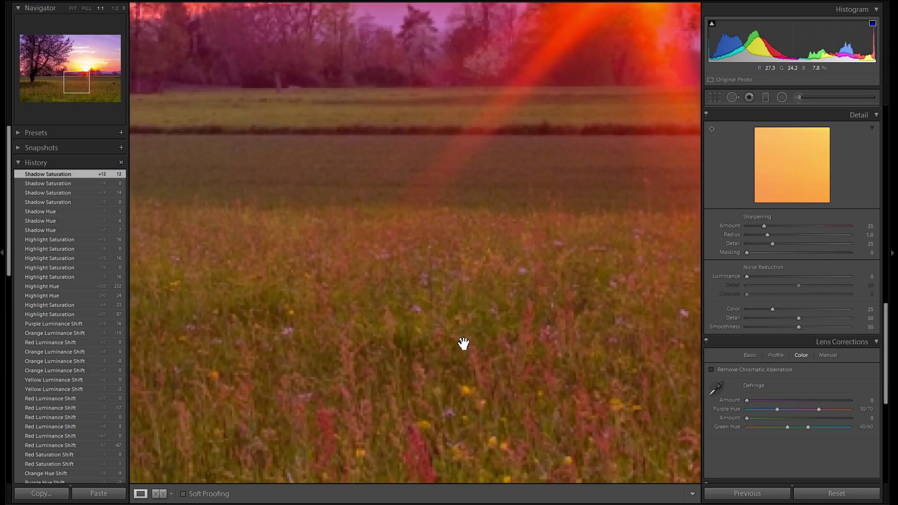
click(453, 355)
drag(415, 261, 387, 193)
drag(505, 234, 557, 237)
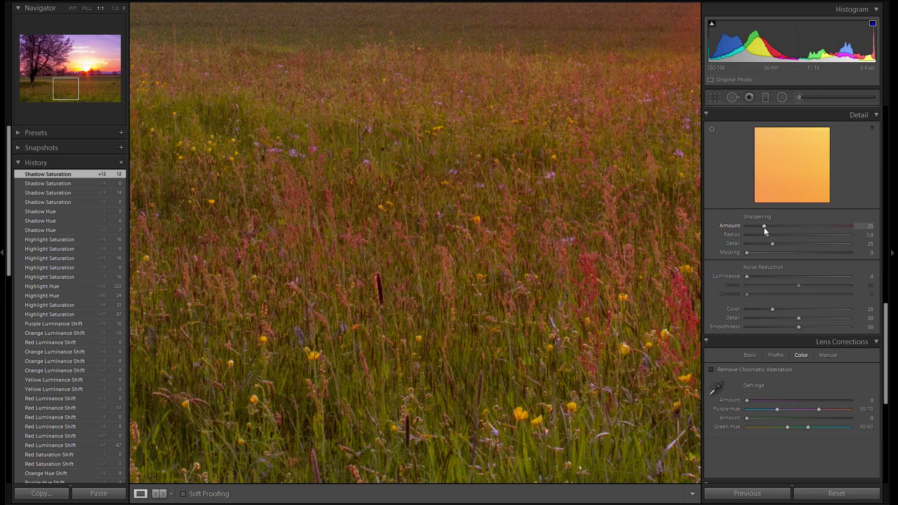
drag(764, 227, 792, 228)
drag(782, 228, 781, 227)
drag(457, 266, 616, 246)
drag(553, 195, 588, 241)
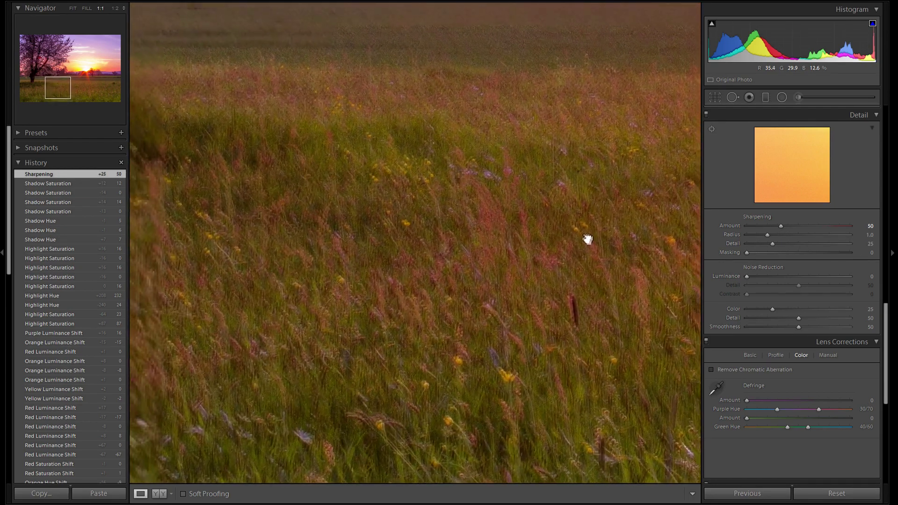
drag(624, 282, 565, 211)
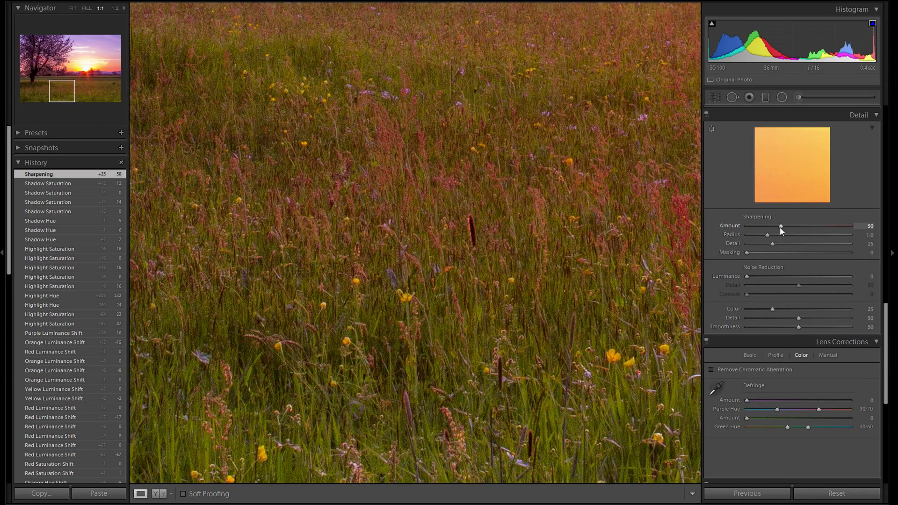
click(642, 237)
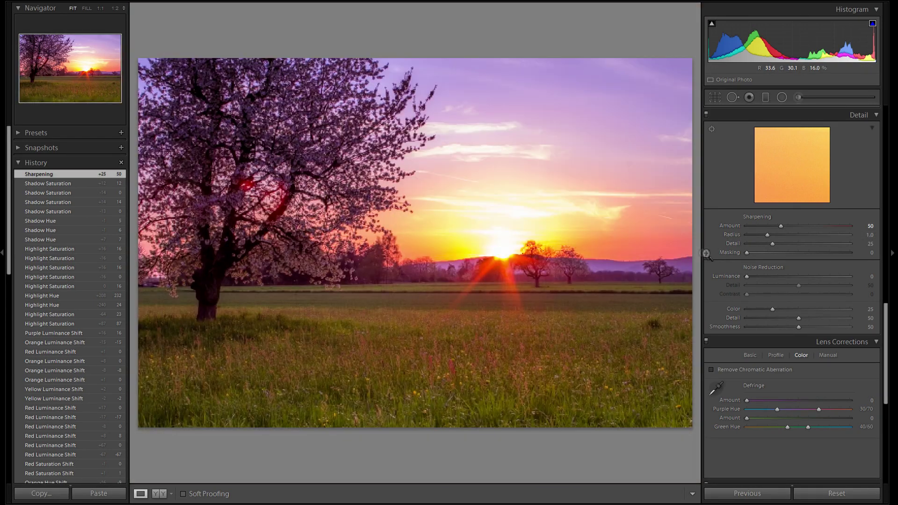
Set the sharpening Masking to 61 with the mask preview so the smooth sky is left out
alt+click(745, 251)
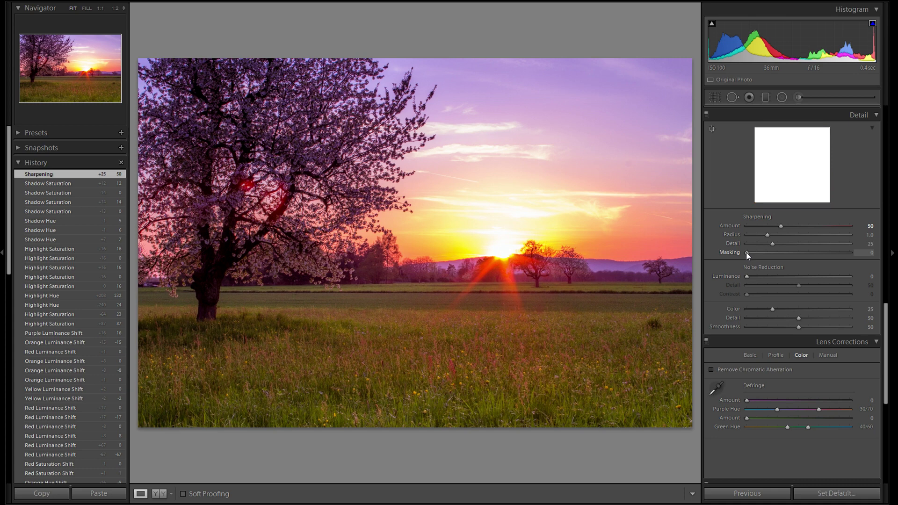
drag(747, 253, 773, 254)
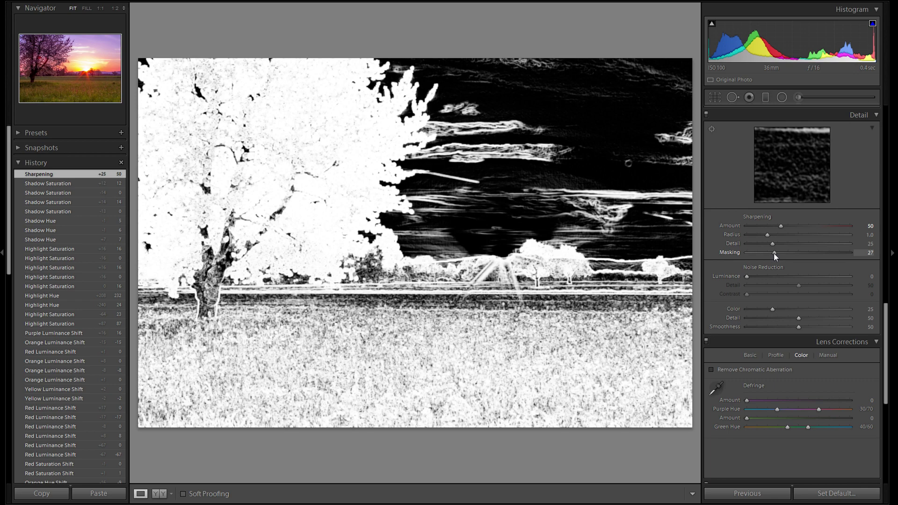
drag(775, 254, 808, 257)
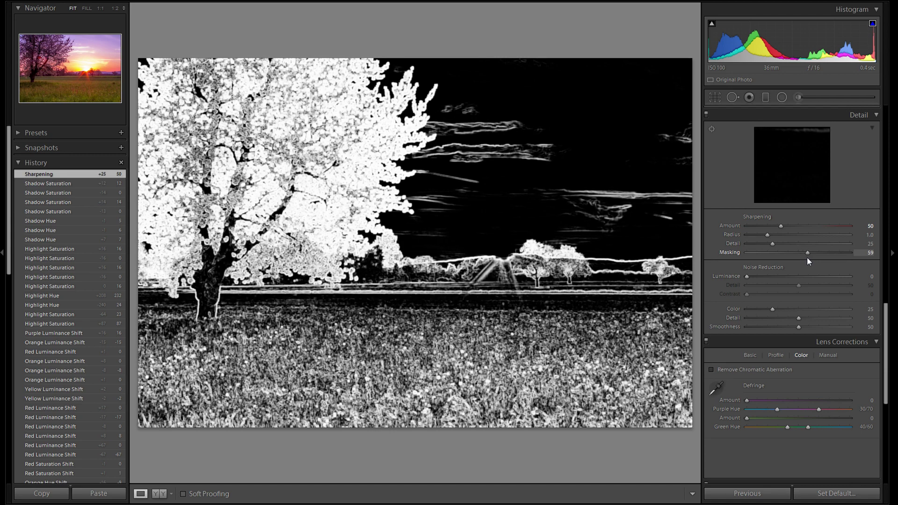
drag(810, 257, 809, 257)
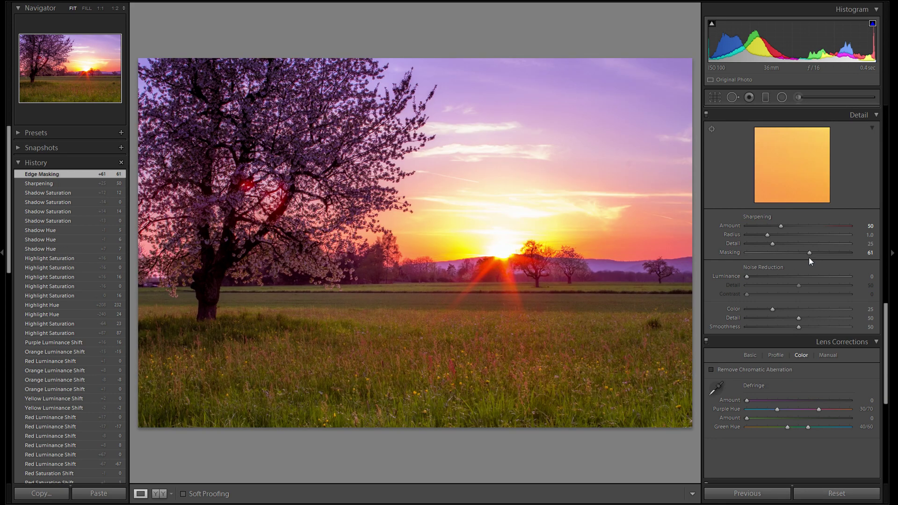
Set the Luminance noise reduction to 15, judging it at 1:1 on the distant trees and dark field
scroll(807, 302, down, 2)
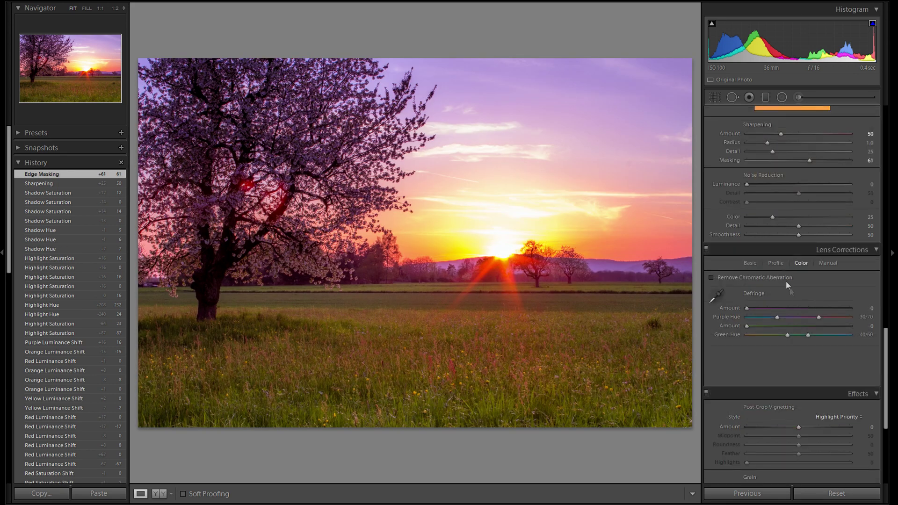
scroll(770, 213, up, 2)
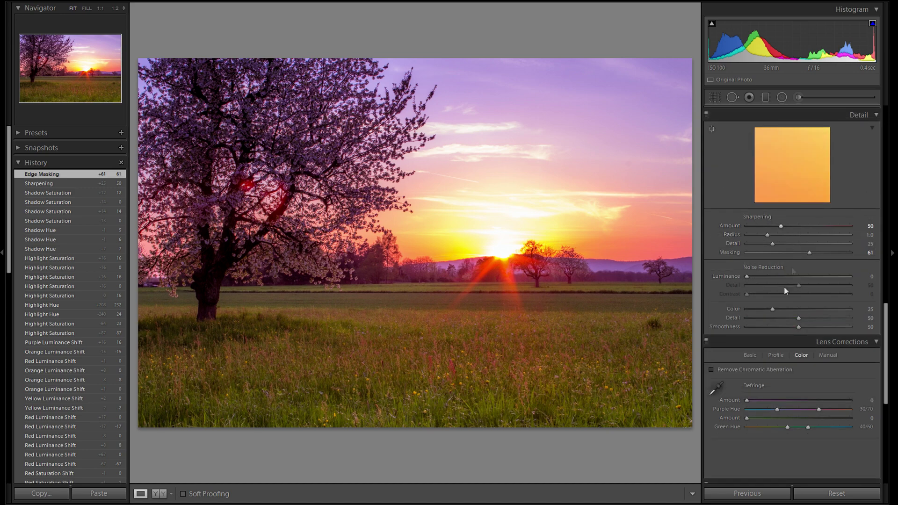
click(484, 352)
drag(388, 229, 556, 305)
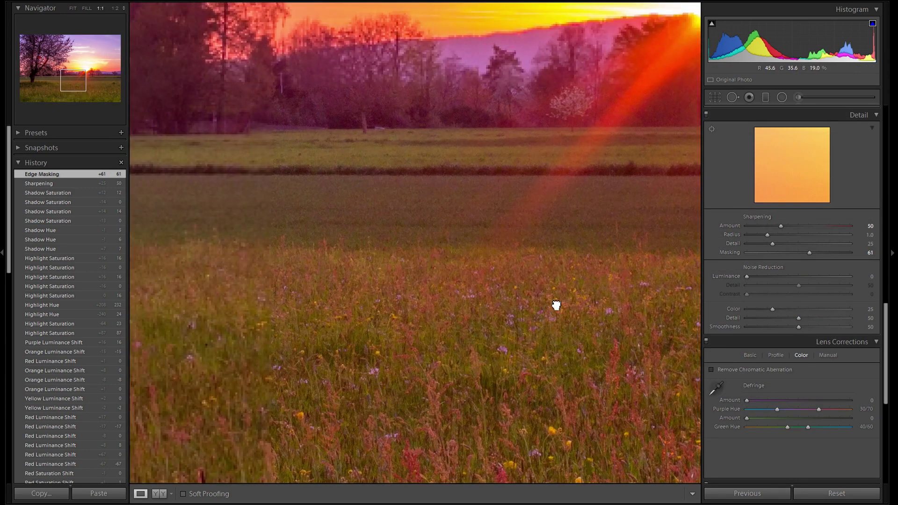
drag(552, 176, 555, 291)
drag(559, 242, 466, 285)
drag(574, 299, 447, 273)
drag(598, 281, 504, 281)
drag(593, 285, 417, 287)
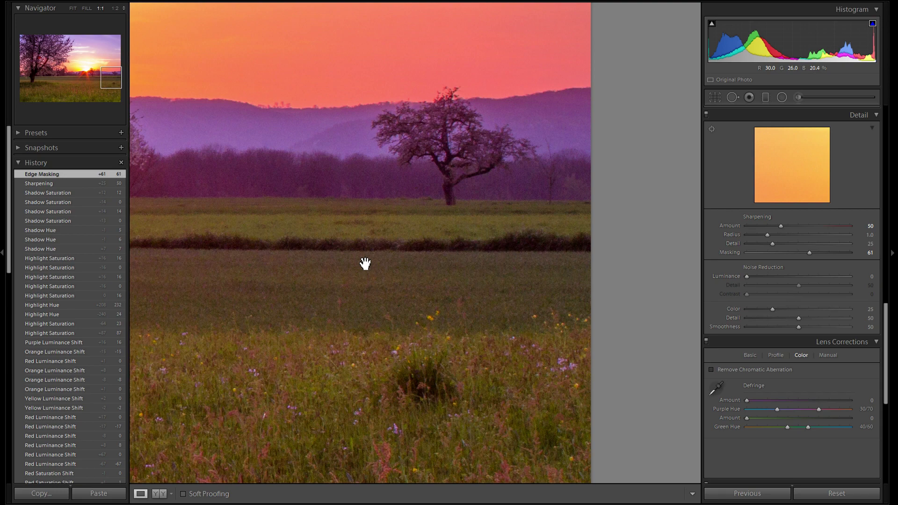
drag(353, 255, 494, 239)
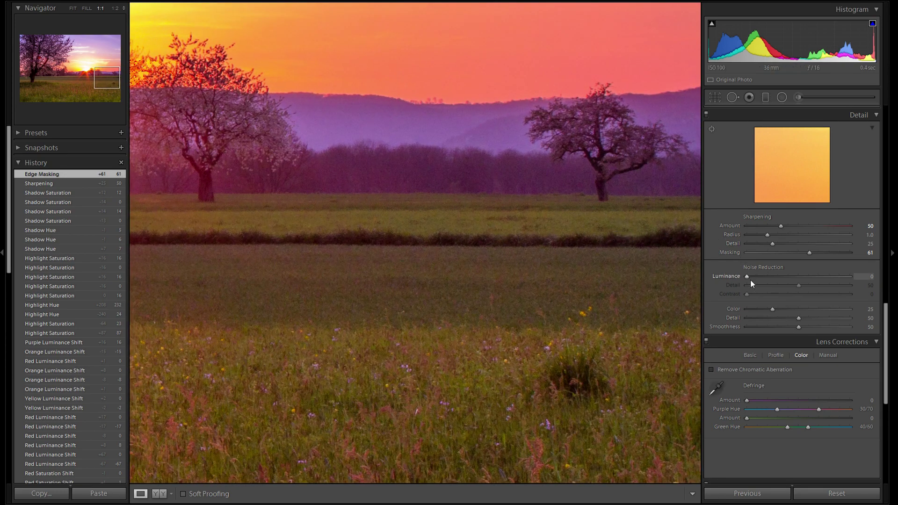
drag(748, 277, 755, 277)
drag(756, 277, 764, 277)
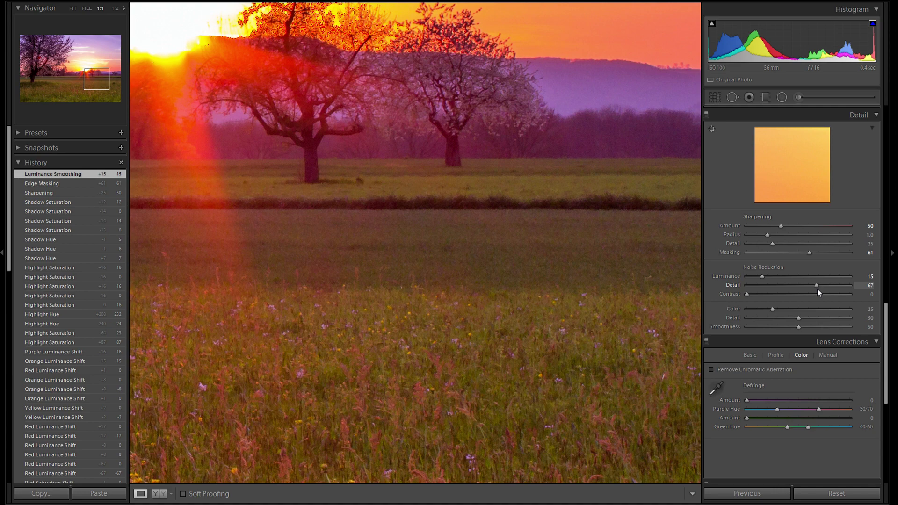
Set the Luminance noise reduction Detail to 70, checking the meadow, dark field and distant trees at 1:1
drag(817, 288, 819, 288)
drag(616, 333, 503, 287)
drag(544, 343, 562, 216)
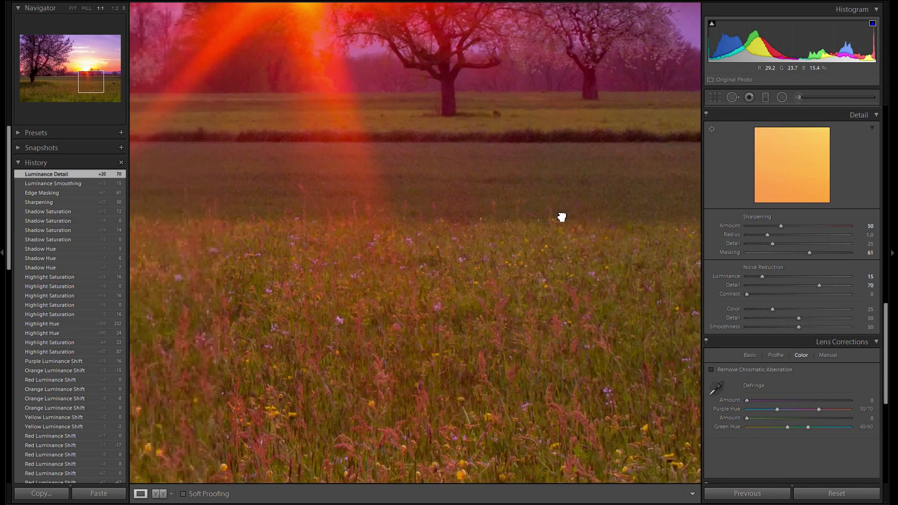
drag(433, 184, 535, 196)
drag(333, 188, 556, 201)
drag(397, 201, 493, 140)
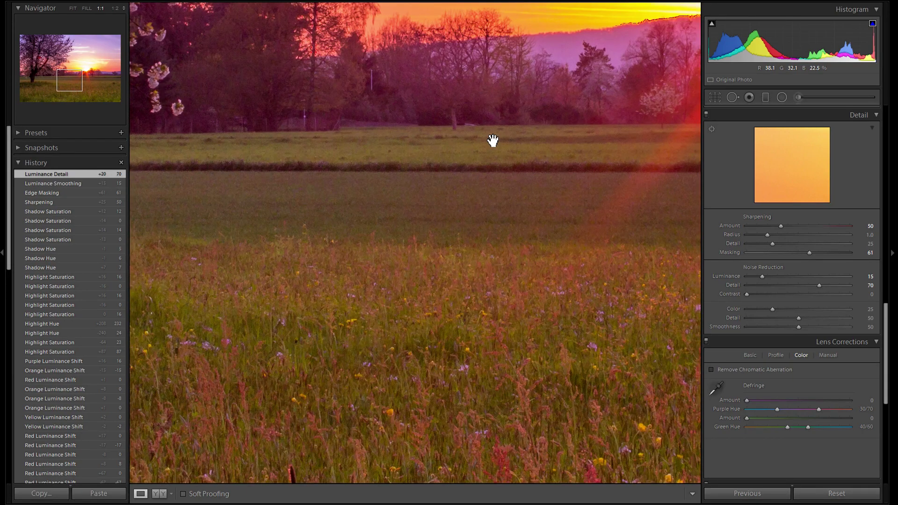
drag(493, 141, 457, 156)
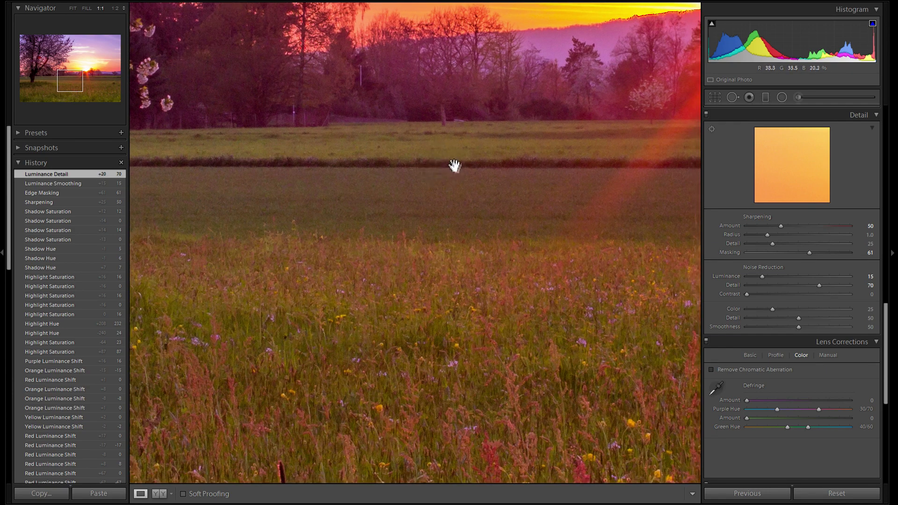
drag(455, 165, 419, 147)
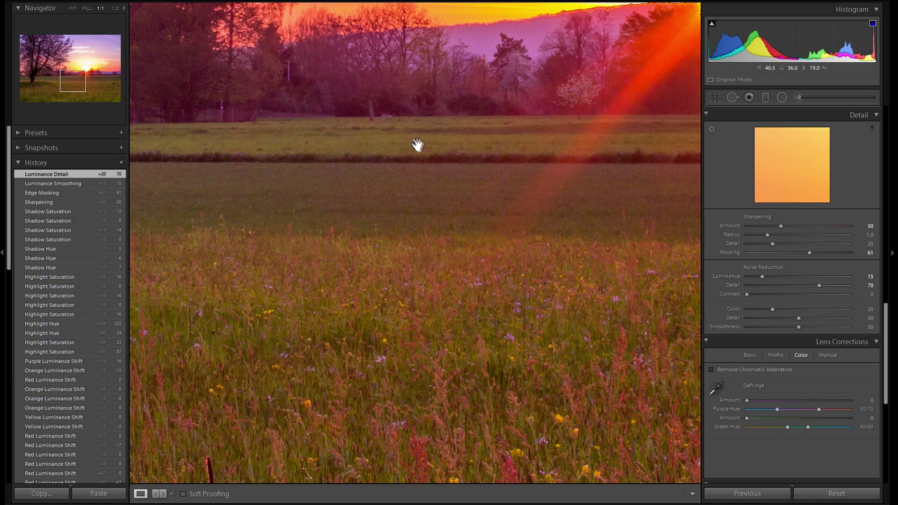
drag(416, 141, 451, 152)
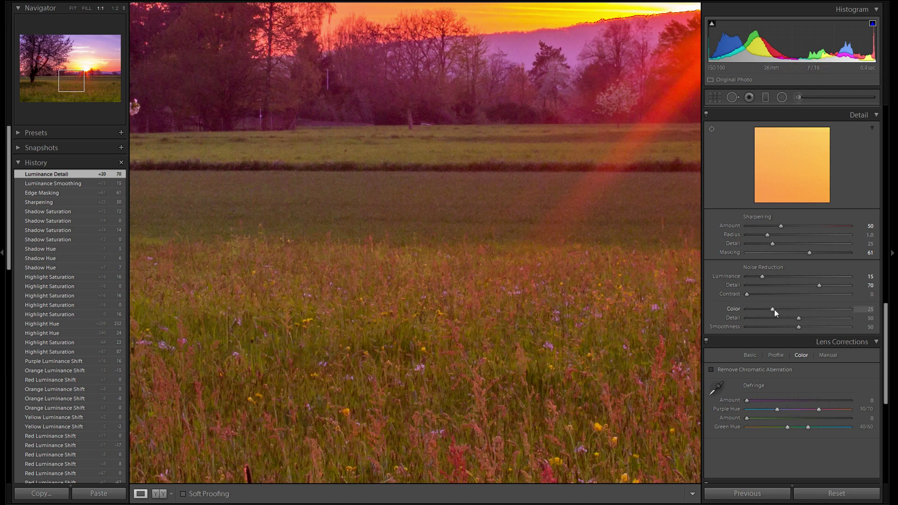
Set the Color noise reduction to 63, comparing it with 0 on the field and trees at 1:1
drag(773, 310, 720, 314)
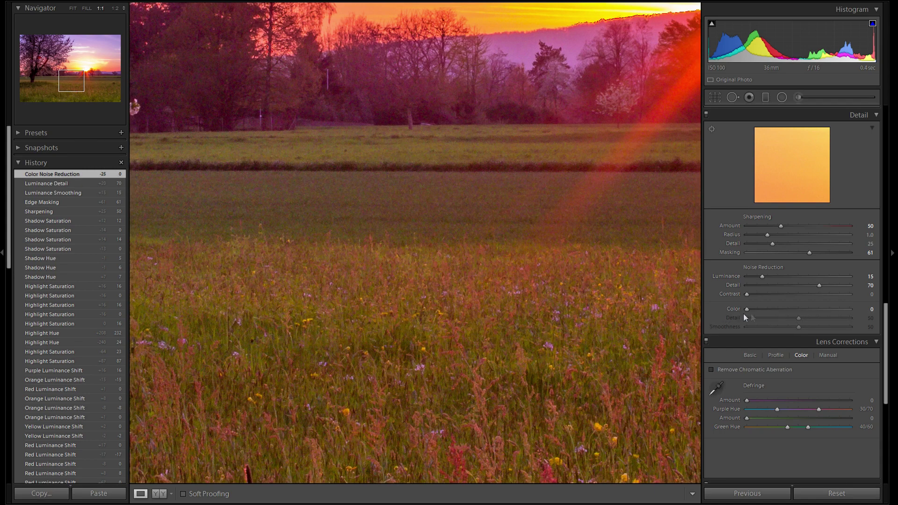
drag(496, 140, 581, 198)
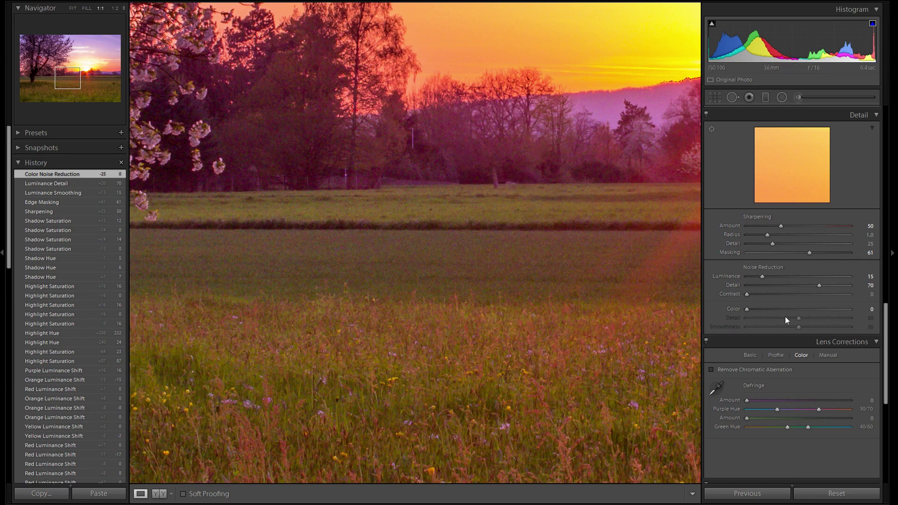
drag(748, 310, 756, 311)
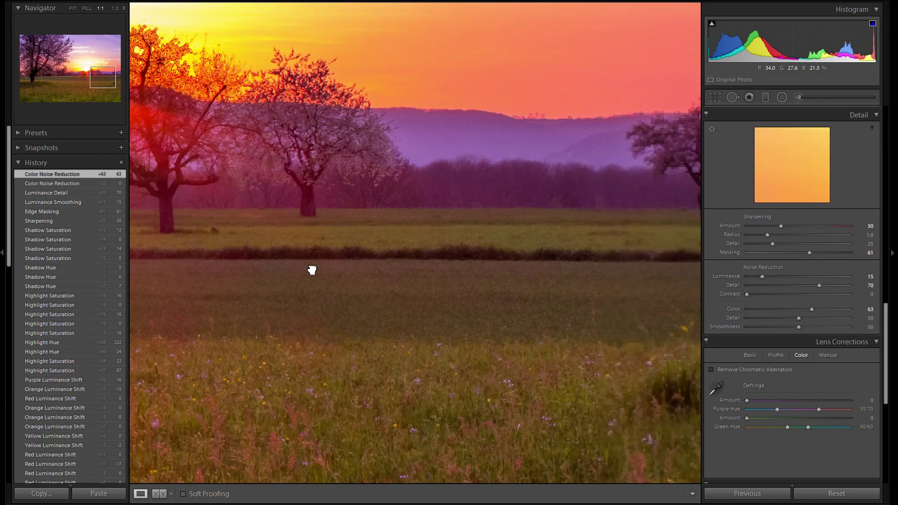
drag(311, 267, 371, 227)
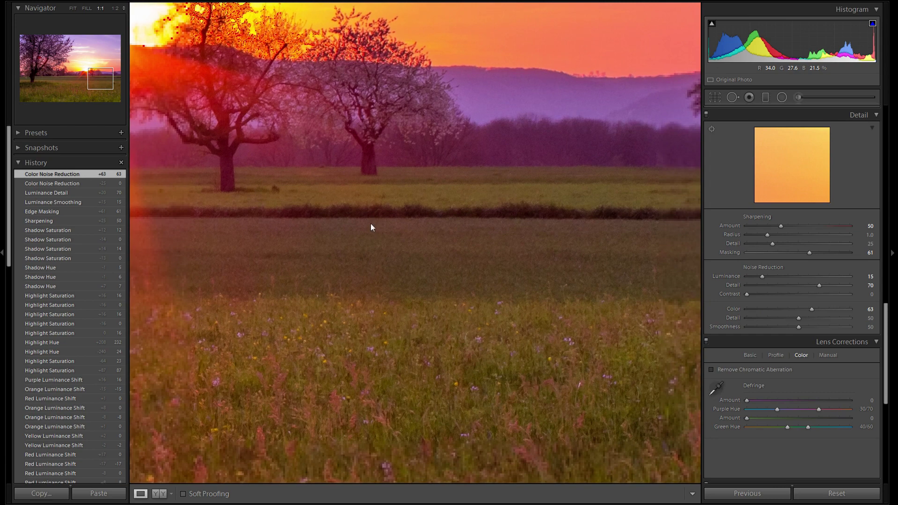
drag(327, 275, 442, 309)
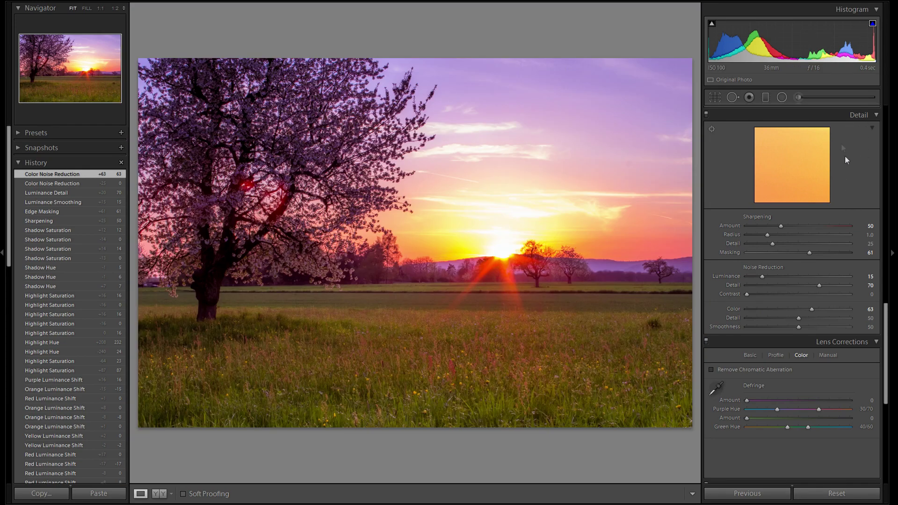
Enable lens profile corrections with the Canon EF-S 18-55mm f/3.5-5.6 IS profile
scroll(838, 256, down, 5)
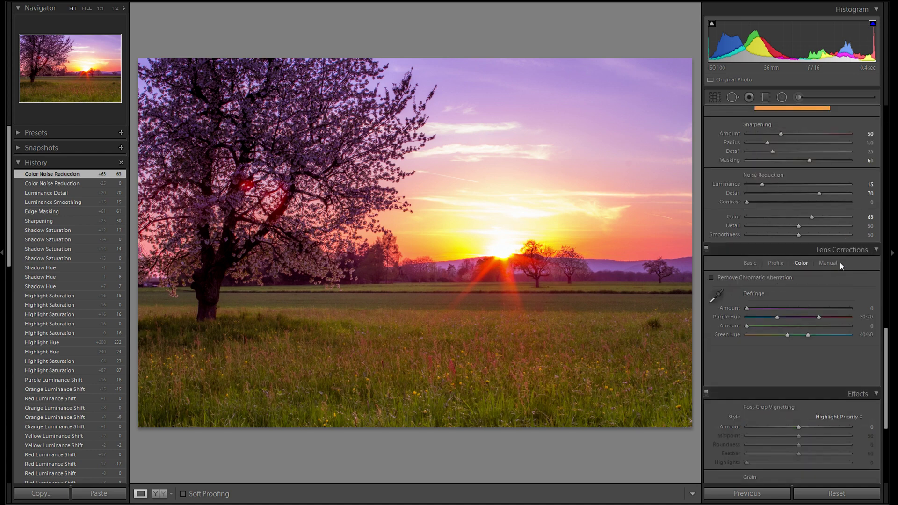
click(750, 171)
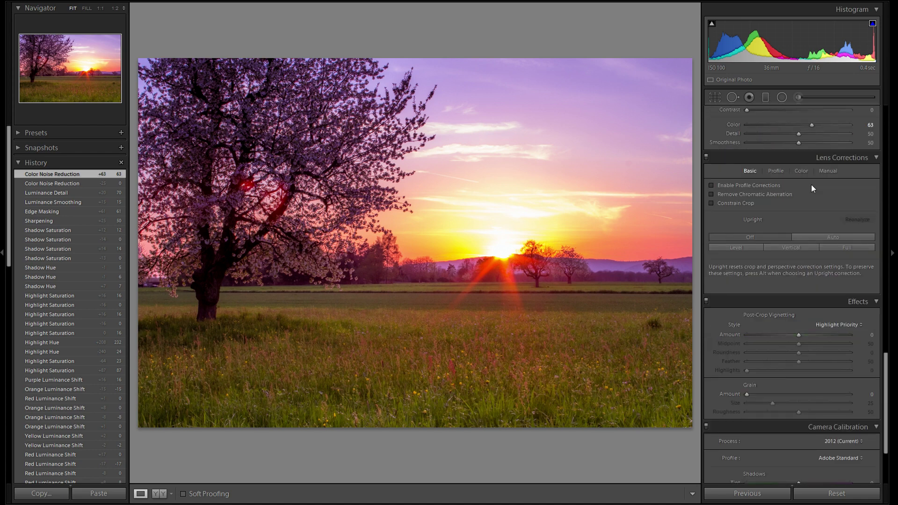
click(776, 171)
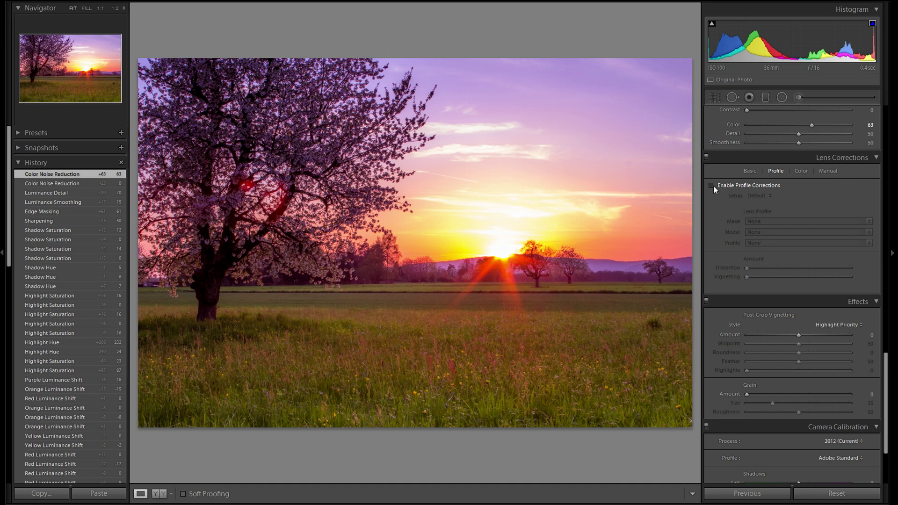
click(729, 187)
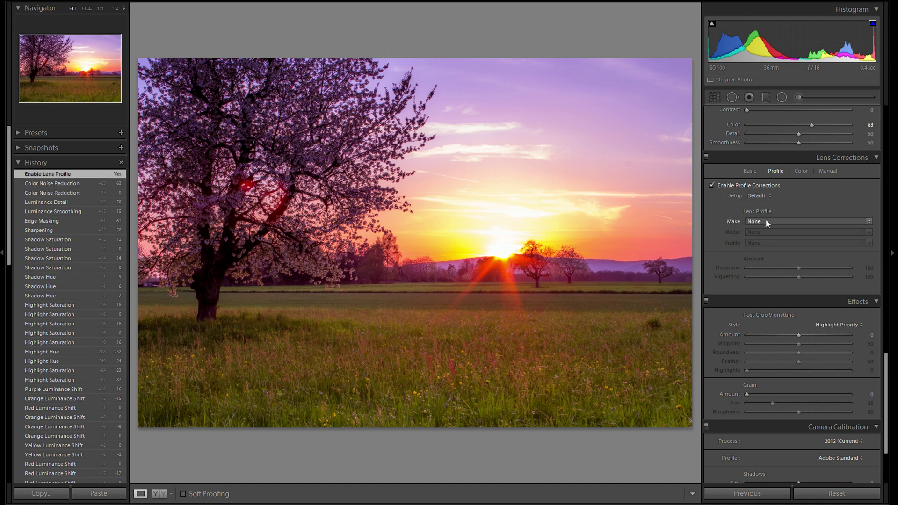
click(768, 222)
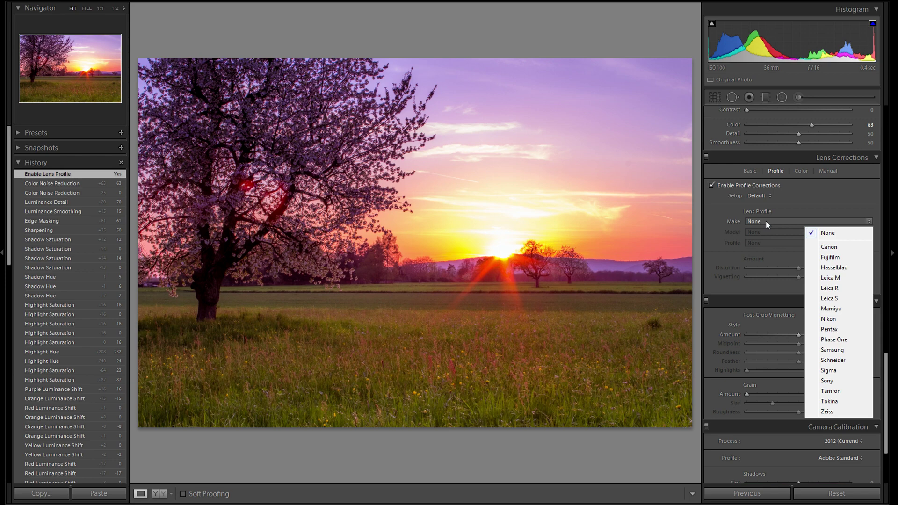
click(830, 247)
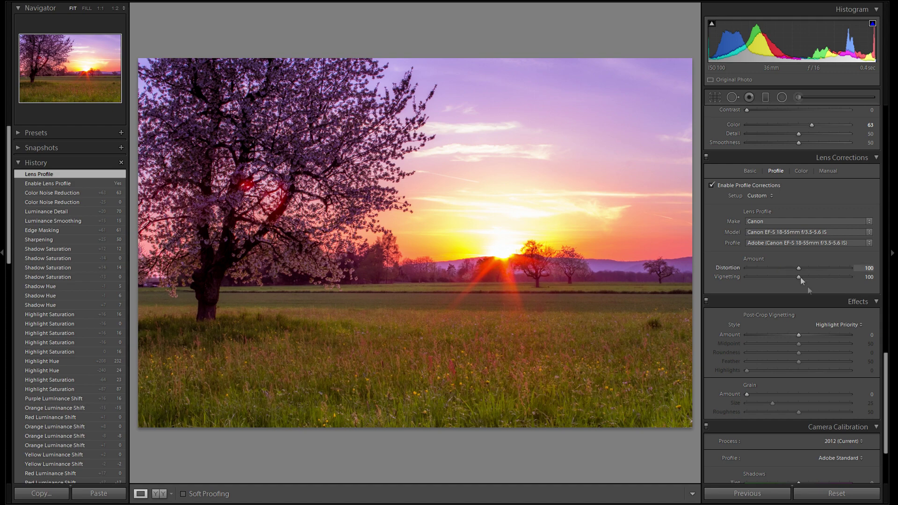
Turn on Remove Chromatic Aberration, comparing the blossoming branches at 1:1 with the correction on and off
click(801, 172)
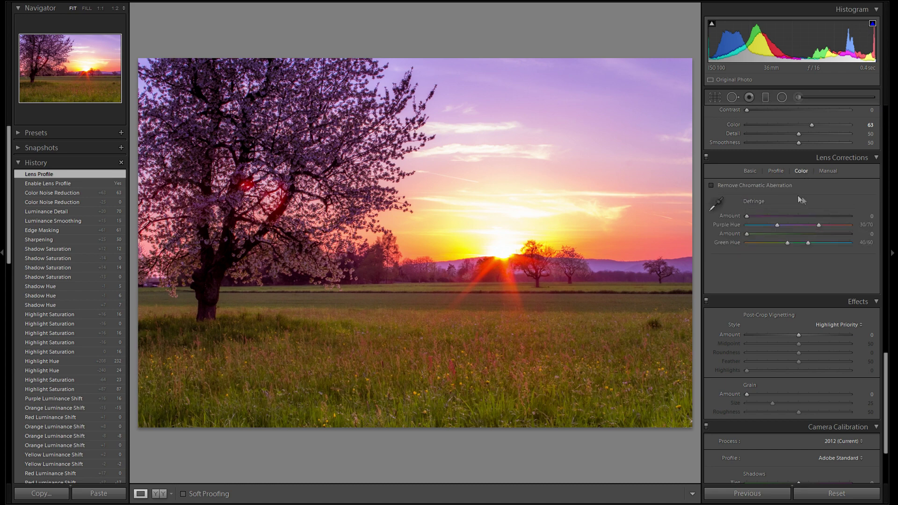
click(719, 185)
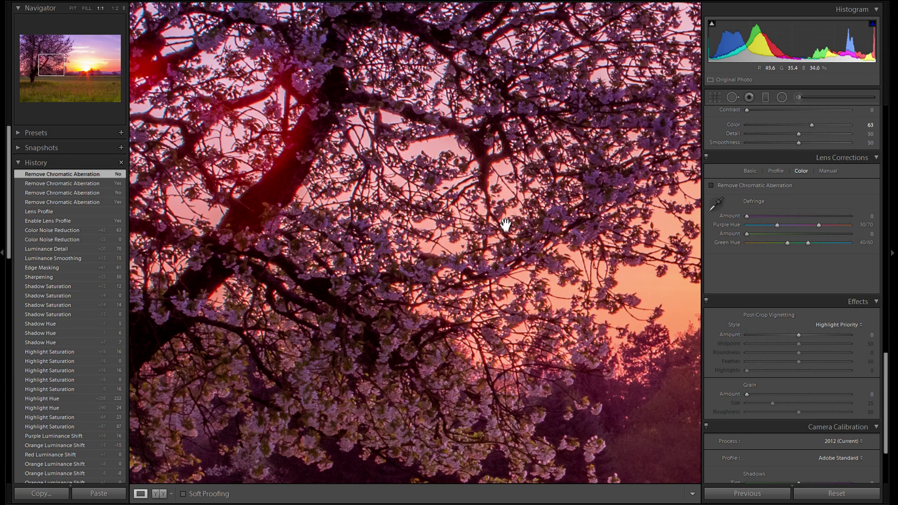
drag(498, 207, 546, 194)
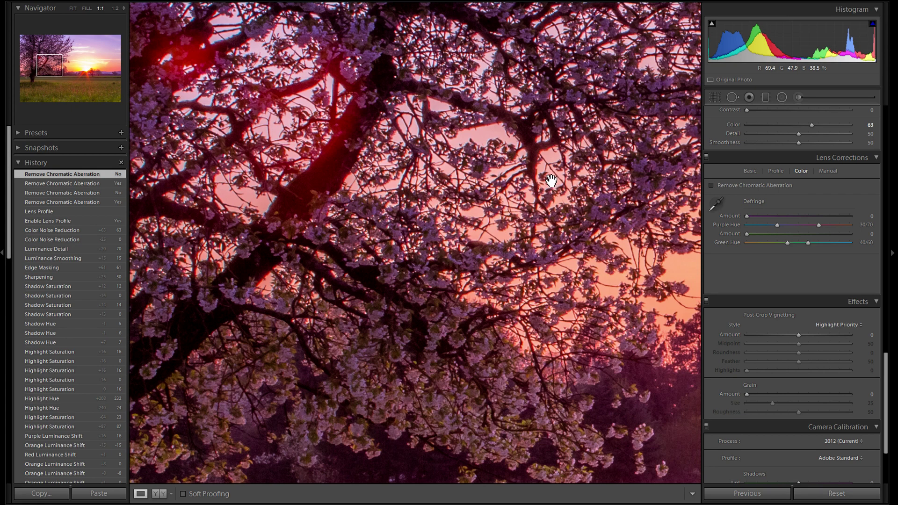
drag(554, 183, 573, 221)
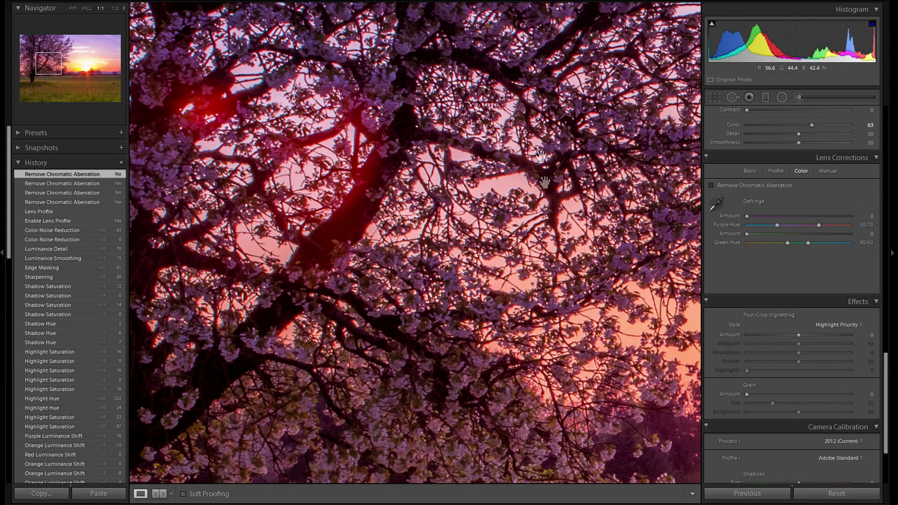
drag(501, 183, 518, 205)
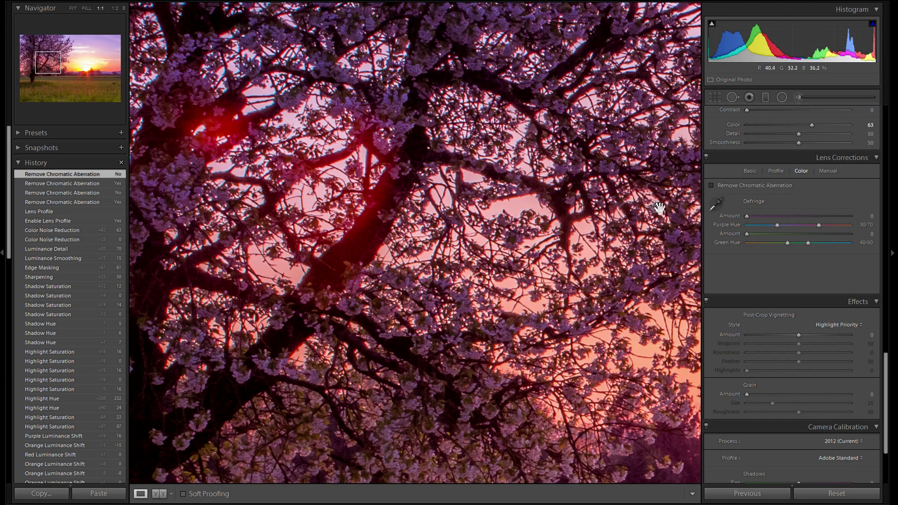
click(713, 185)
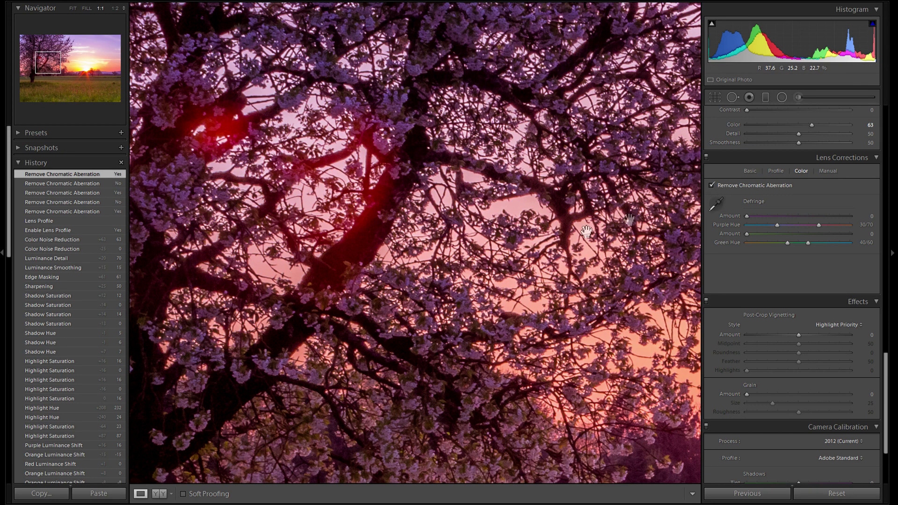
click(713, 187)
click(713, 187)
click(712, 185)
click(712, 185)
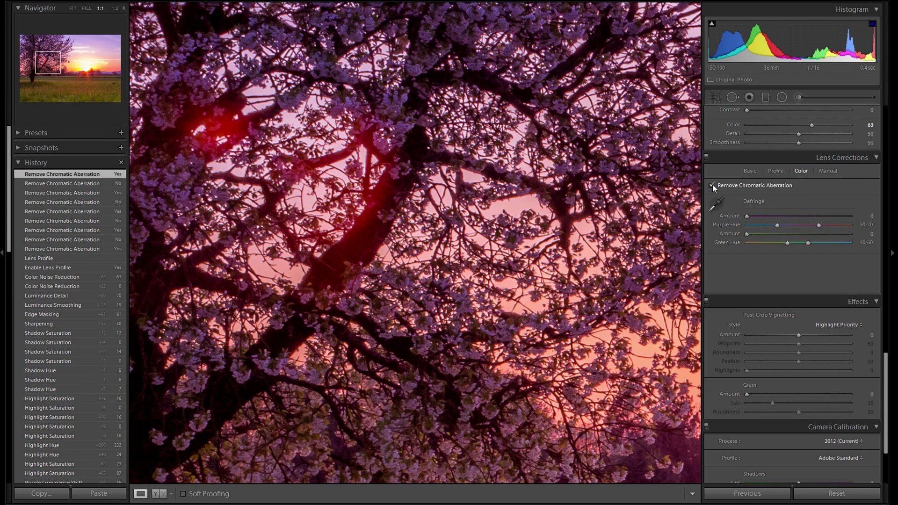
click(712, 184)
click(712, 184)
drag(622, 200, 577, 220)
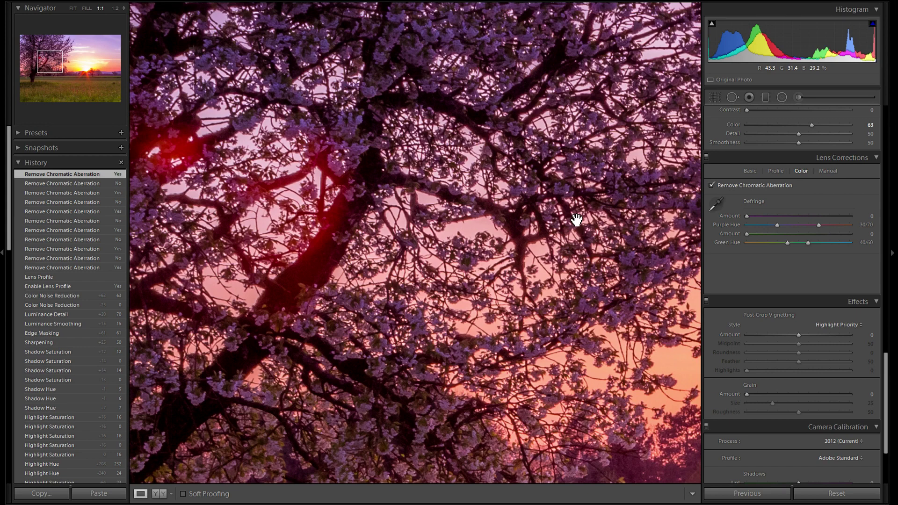
drag(470, 194, 631, 214)
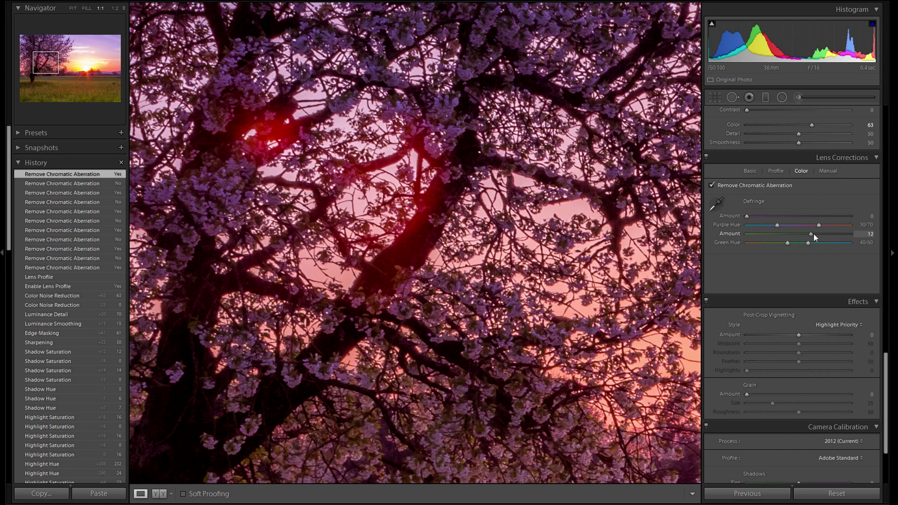
Try the green Defringe Amount on the blossoming branches at 1:1 and reset it to 0
double_click(726, 233)
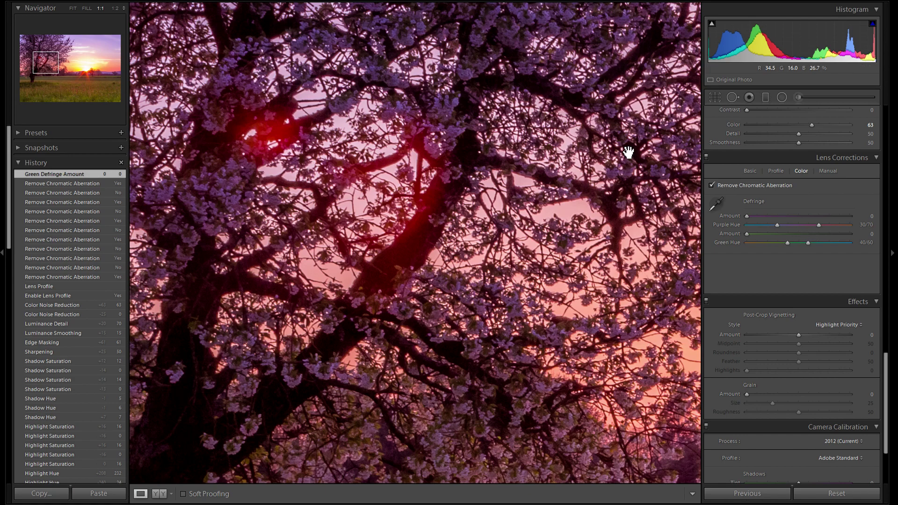
drag(630, 147, 558, 229)
drag(549, 173, 557, 216)
drag(599, 194, 566, 185)
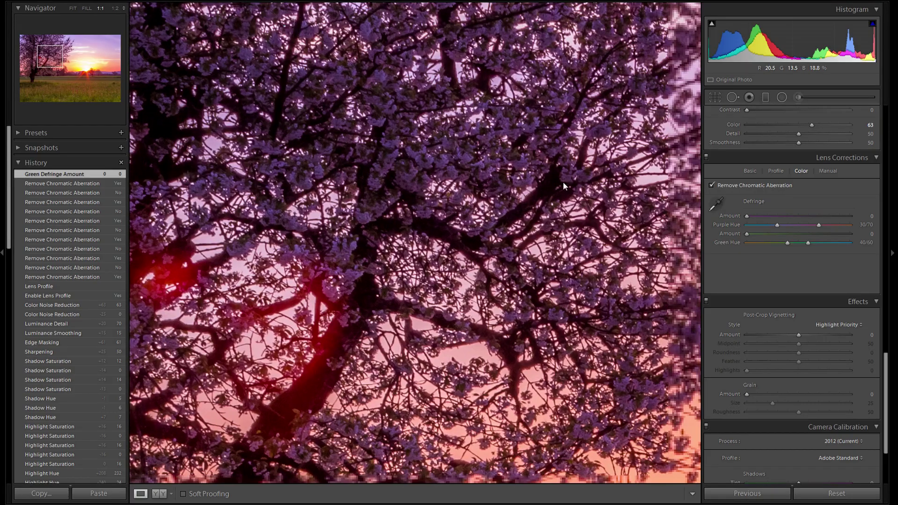
click(498, 189)
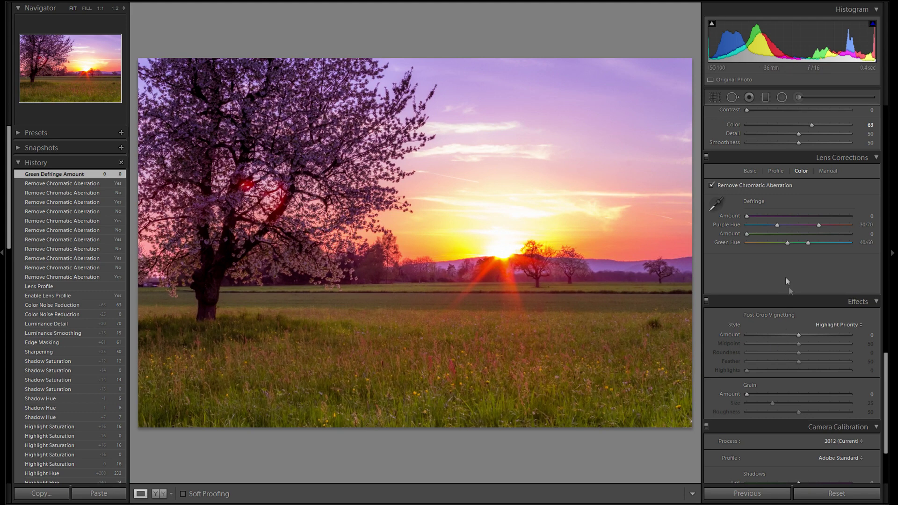
Darken the photo edges with a Post-Crop Vignetting Amount of -21, comparing it with 0, and reset the Midpoint to 50 after trying 66
scroll(799, 260, down, 3)
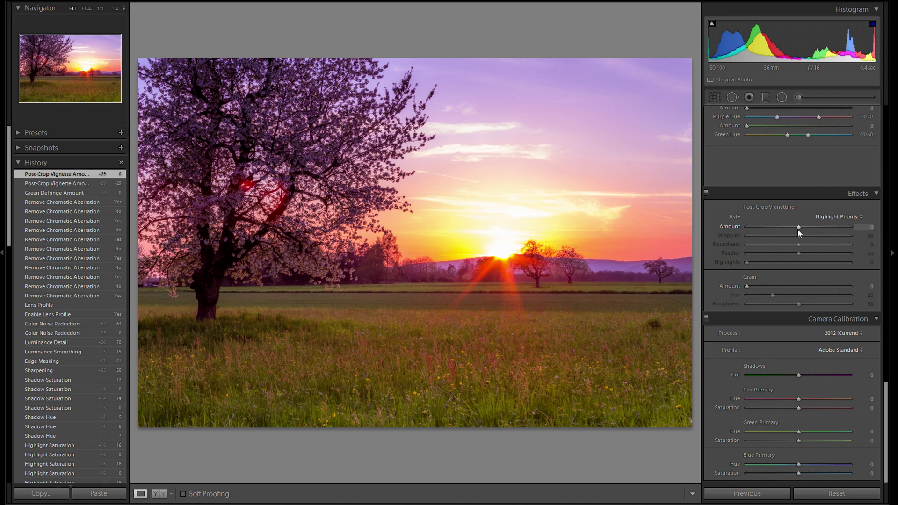
mouse_move(798, 229)
mouse_down()
mouse_move(780, 230)
mouse_move(788, 230)
mouse_up()
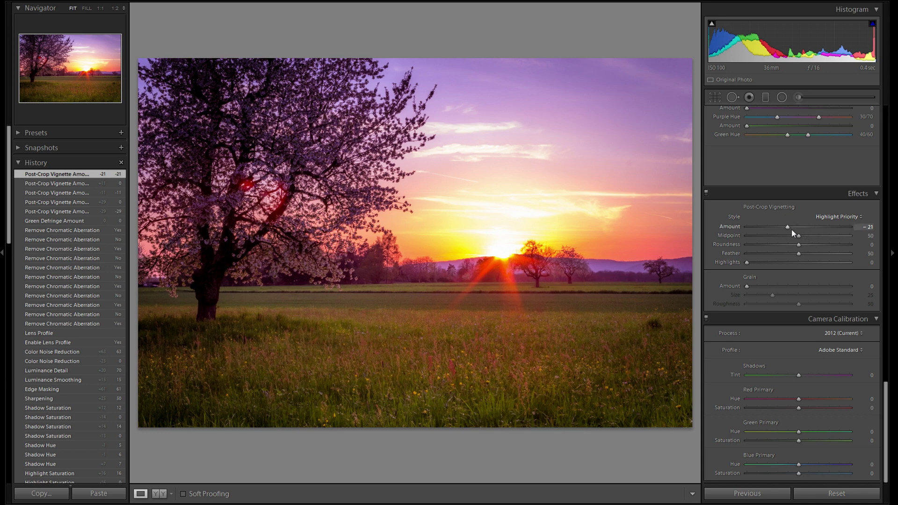
double_click(726, 225)
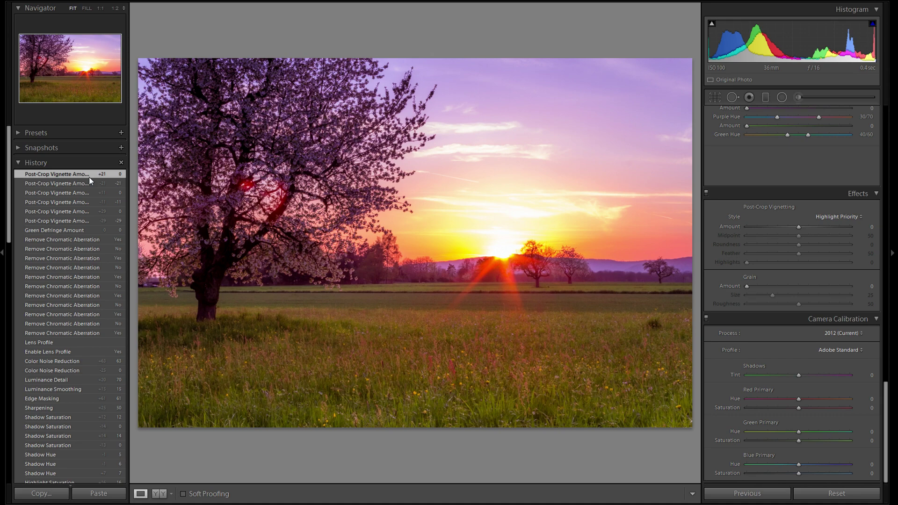
click(92, 181)
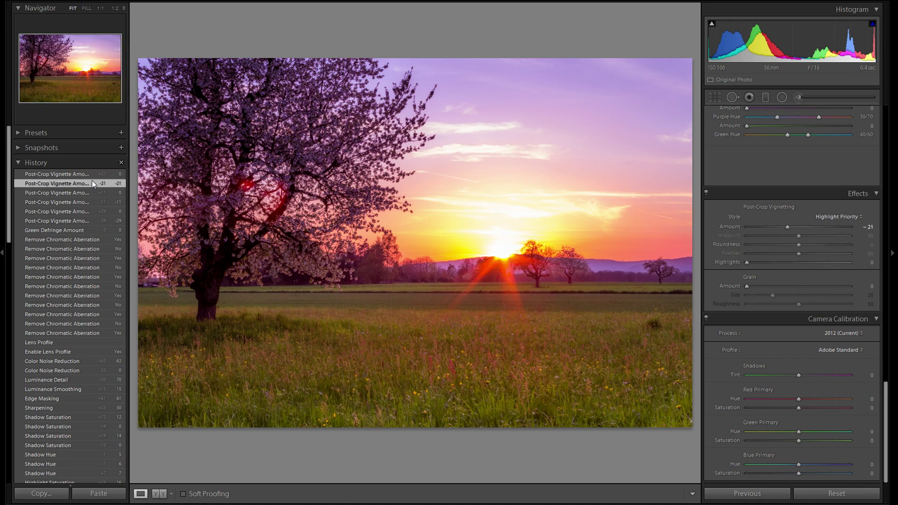
click(89, 173)
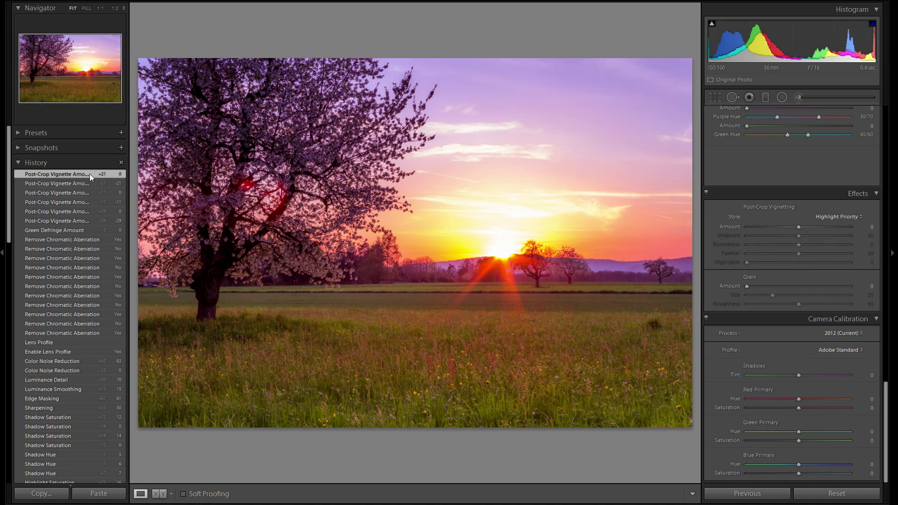
click(88, 181)
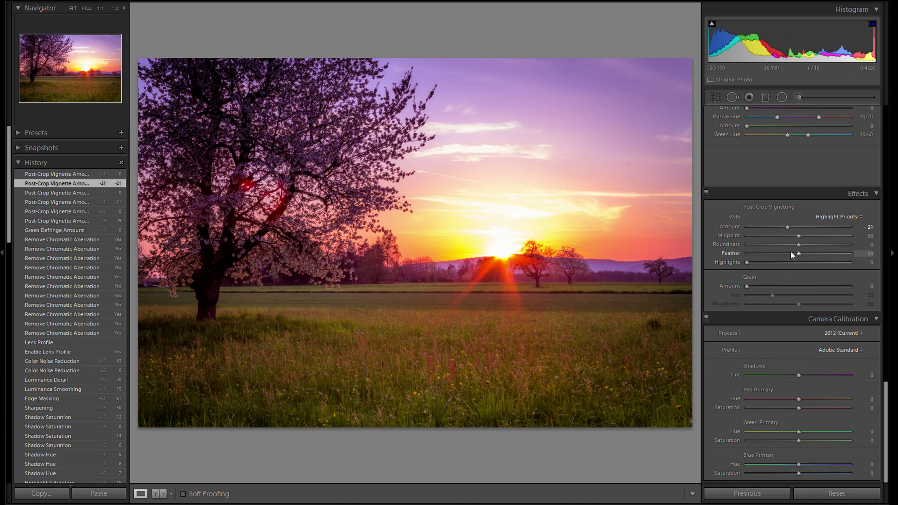
mouse_move(799, 236)
mouse_down()
mouse_move(771, 237)
mouse_move(813, 236)
mouse_up()
double_click(740, 235)
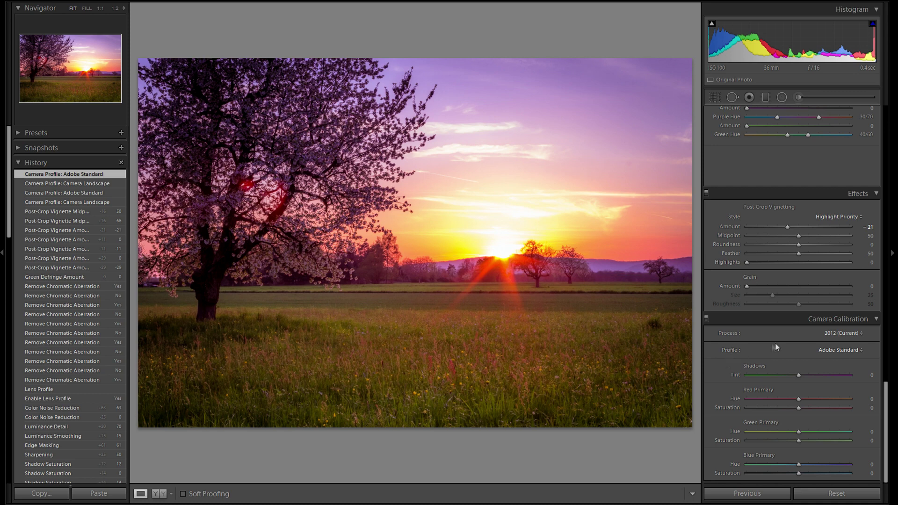
Switch the camera calibration profile back and forth between Camera Landscape and Adobe Standard to compare the colors
click(845, 350)
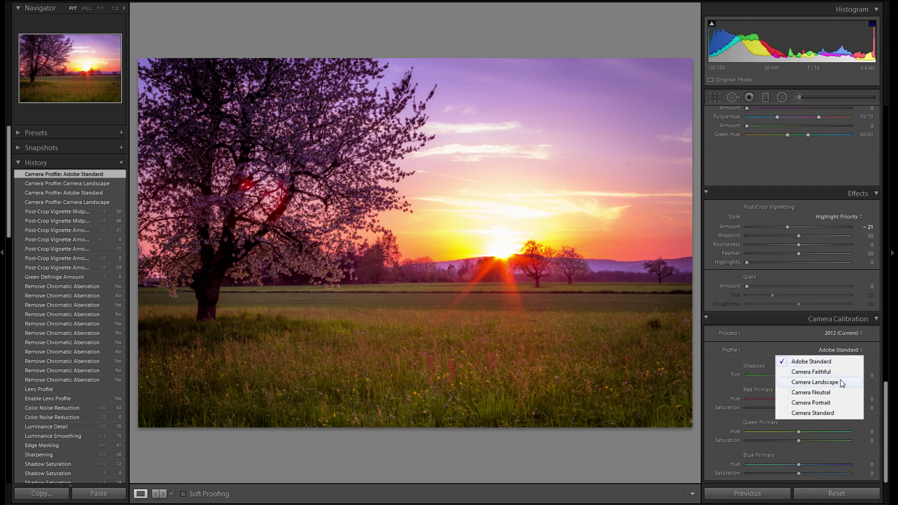
click(843, 382)
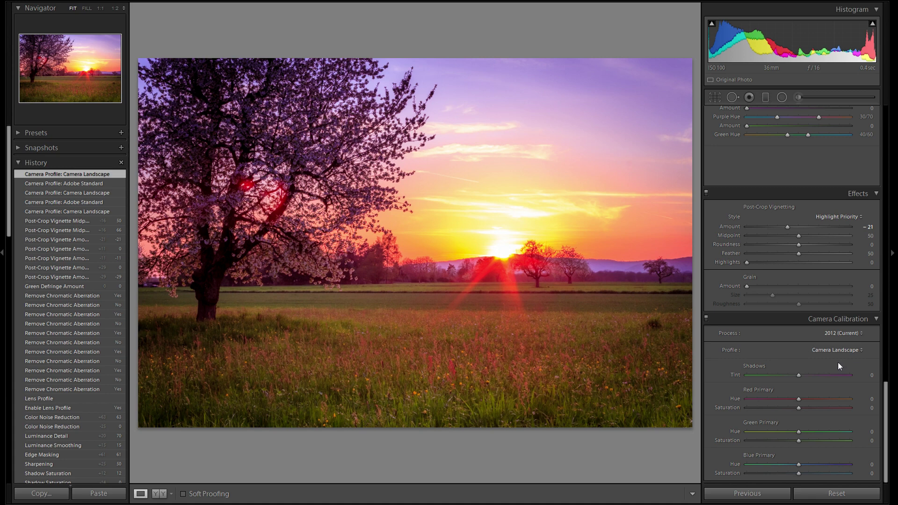
click(837, 351)
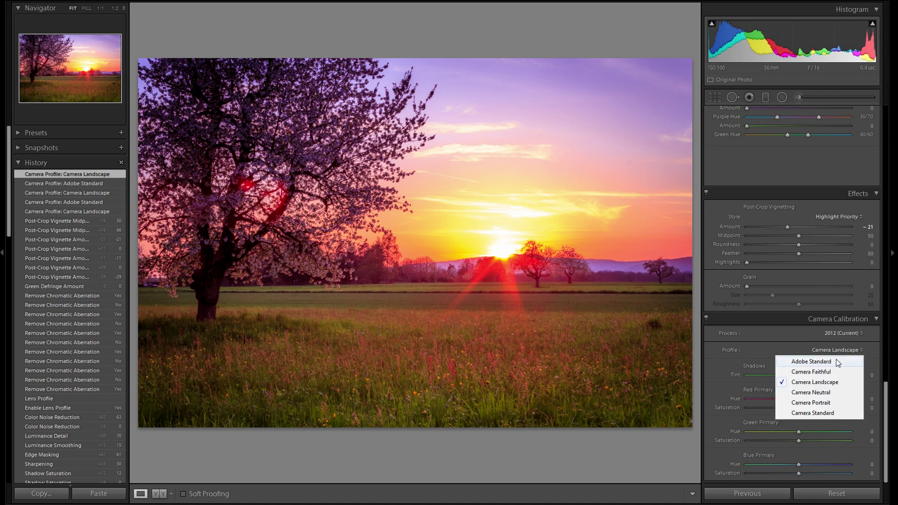
click(838, 362)
click(837, 352)
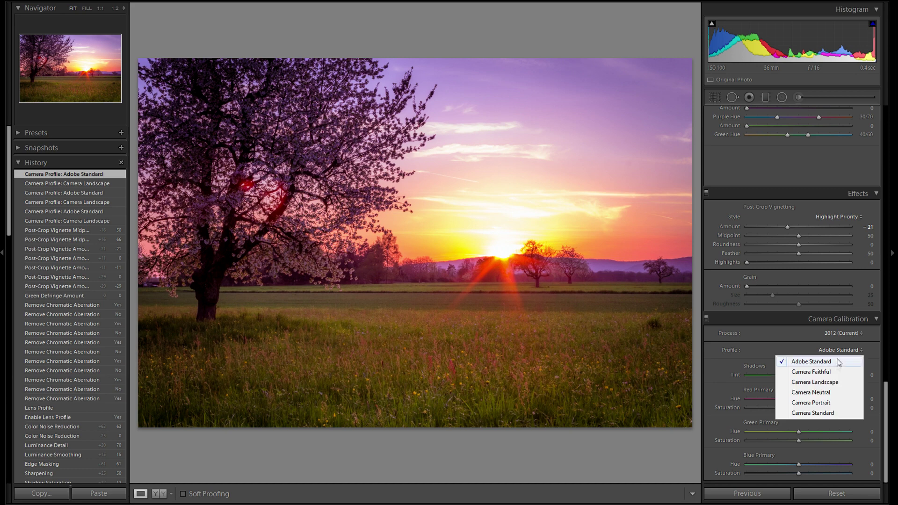
click(836, 382)
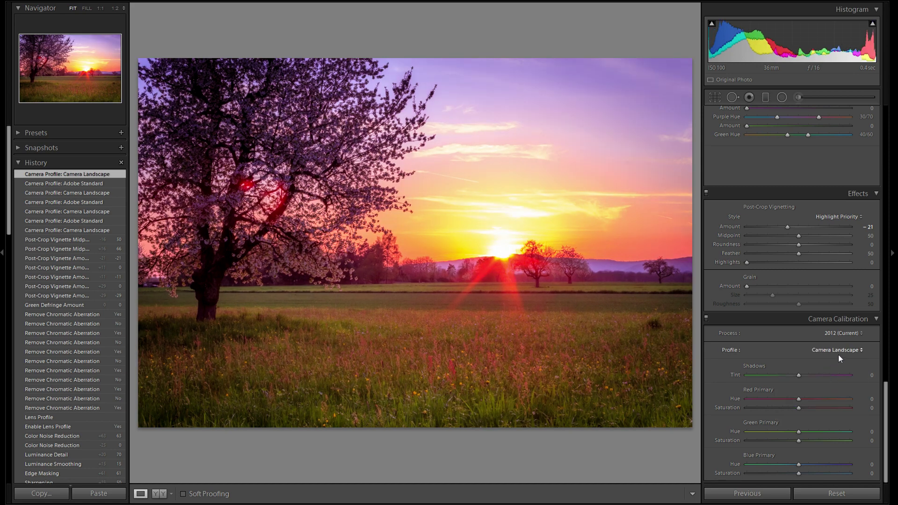
click(839, 354)
click(838, 363)
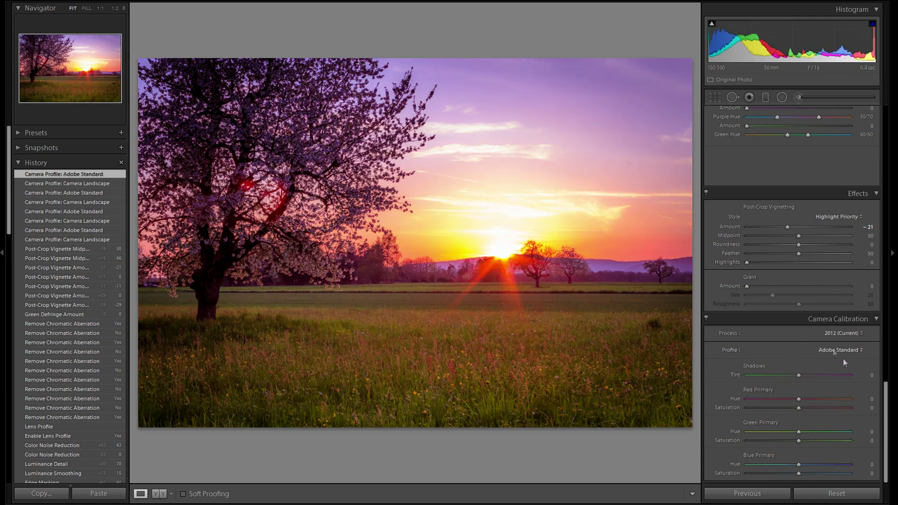
click(840, 350)
click(840, 381)
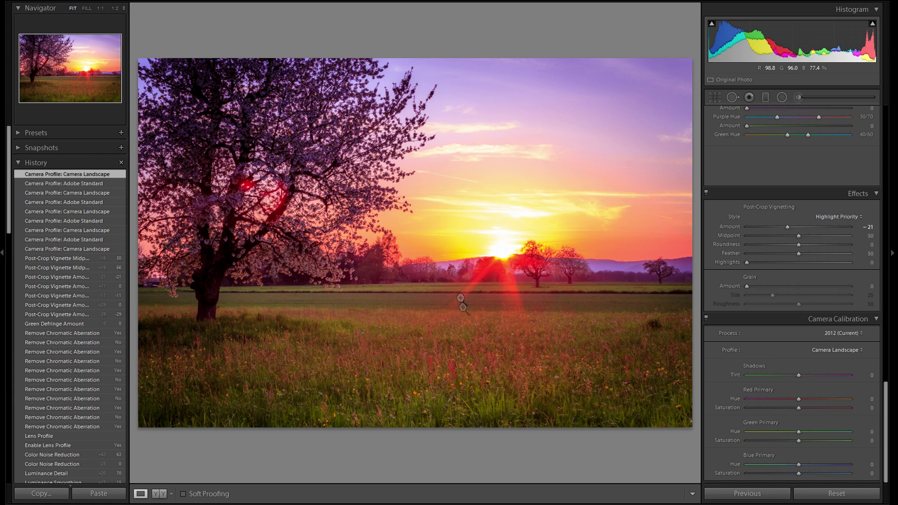
Try the Camera Faithful, Camera Neutral, Camera Portrait and Camera Standard profiles, returning to Adobe Standard
click(833, 352)
click(824, 374)
click(827, 351)
click(827, 394)
click(834, 353)
click(812, 403)
click(832, 353)
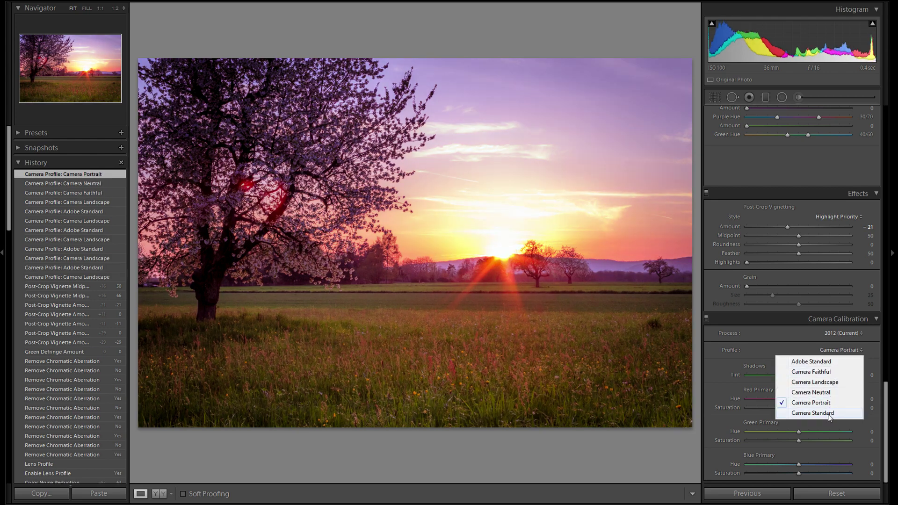
click(829, 413)
click(838, 351)
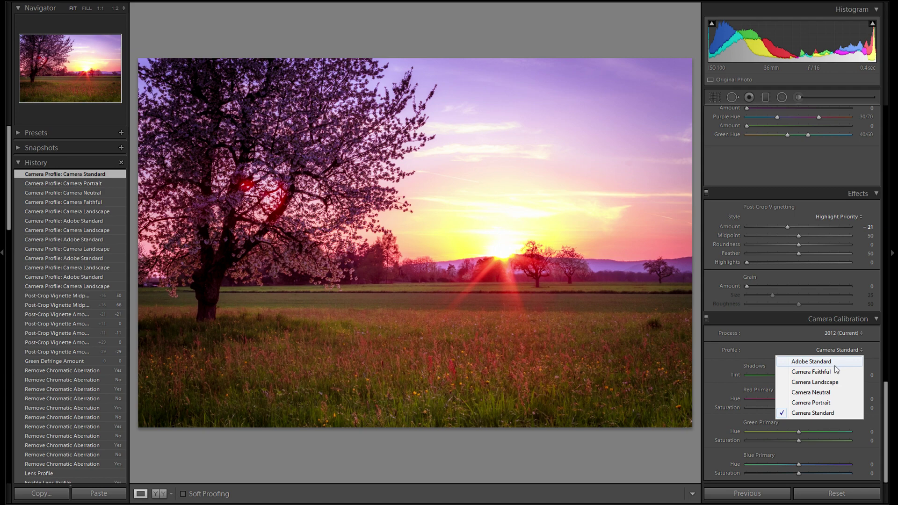
click(834, 362)
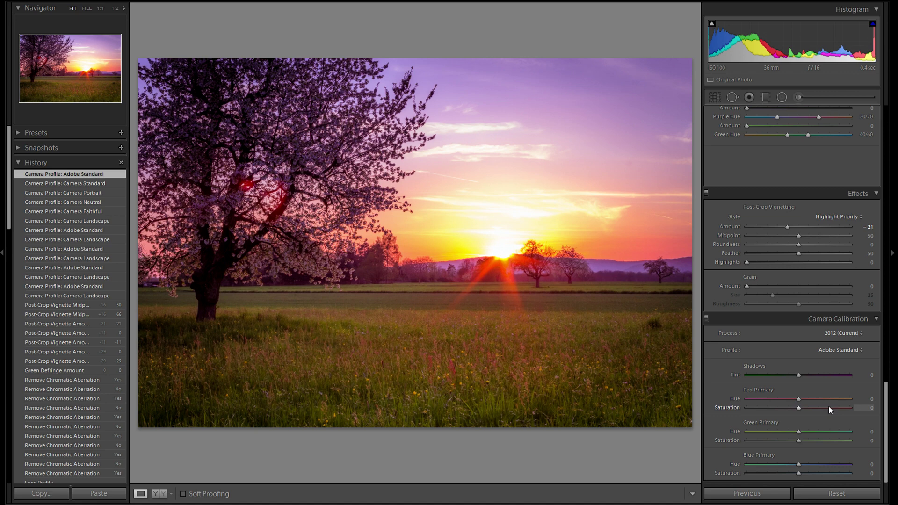
Set the camera calibration Shadows Tint to -20, resetting it to 0 after the first trial
scroll(843, 389, up, 6)
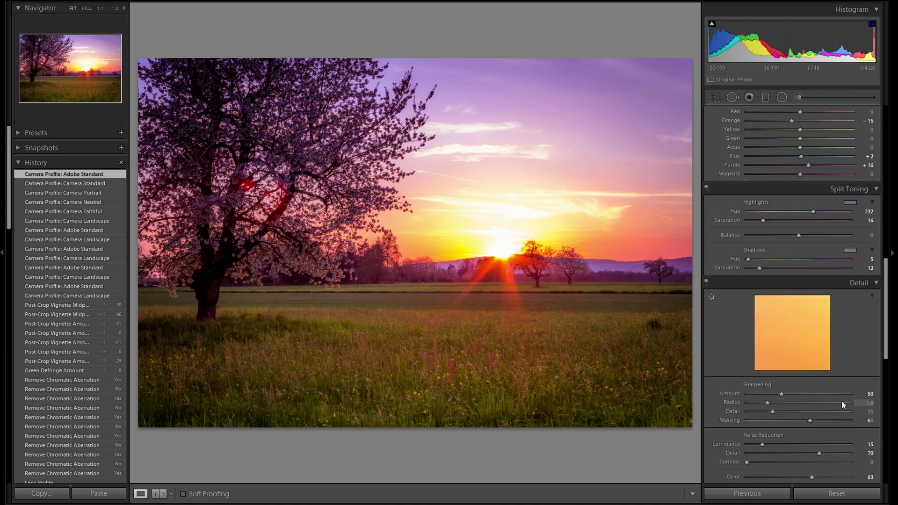
scroll(842, 400, up, 6)
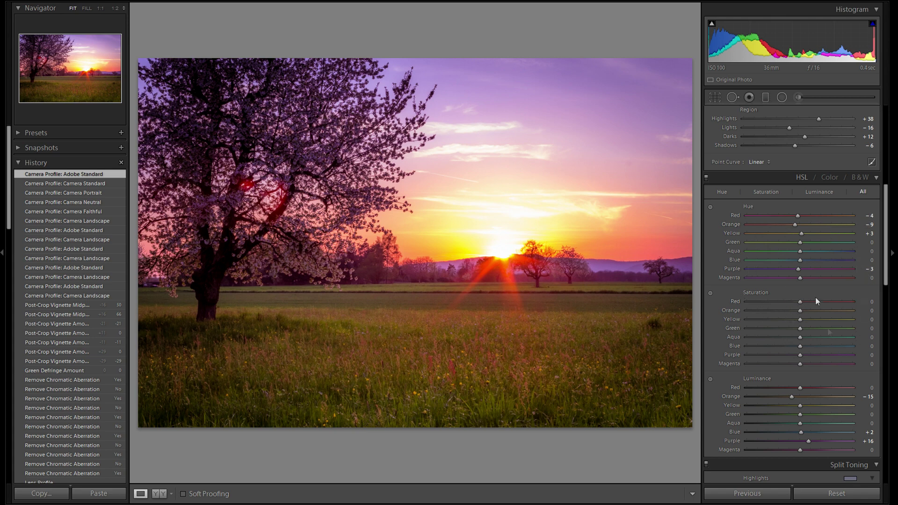
scroll(837, 380, down, 10)
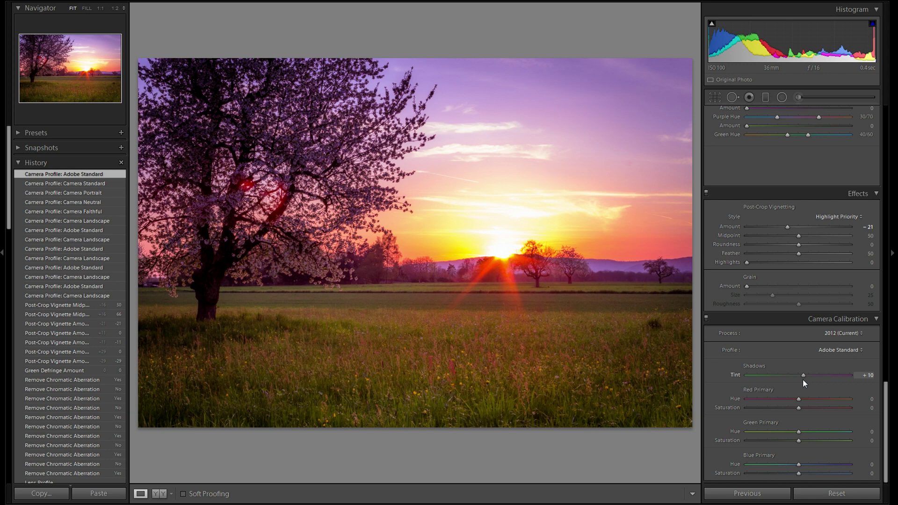
double_click(793, 378)
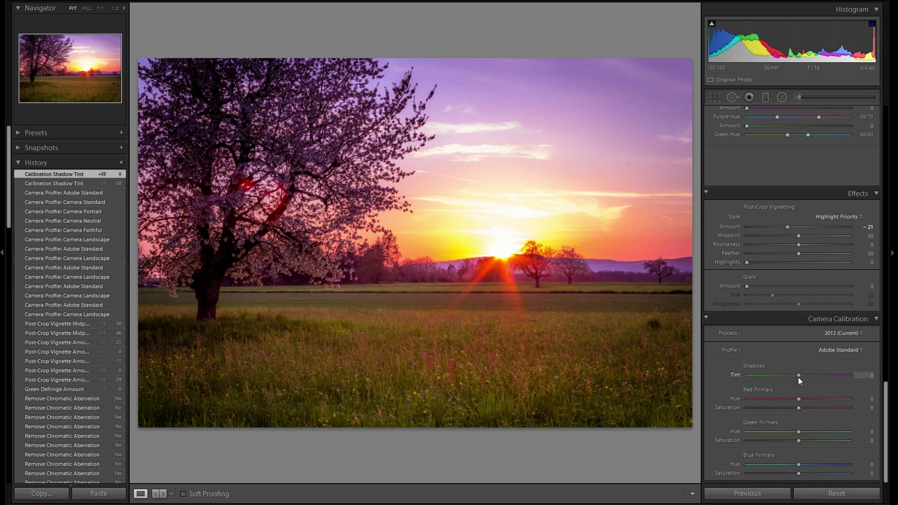
drag(799, 376, 788, 376)
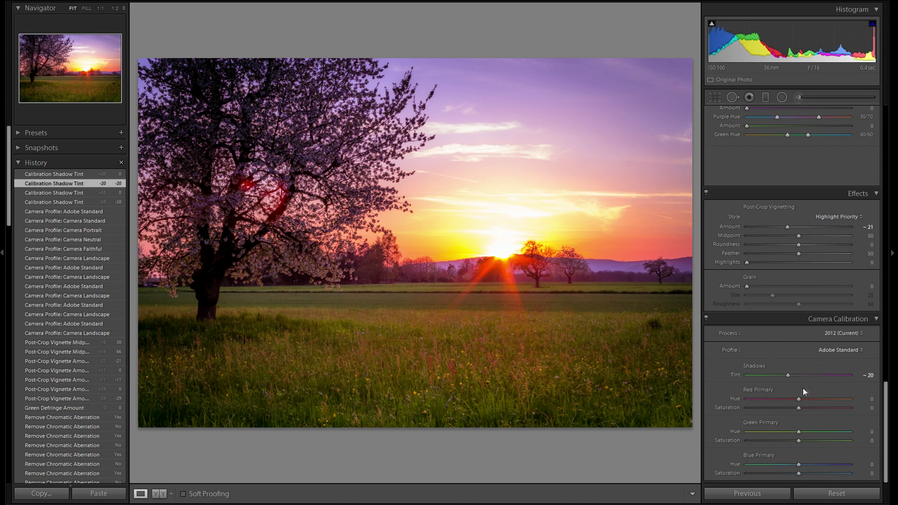
Set the Red Primary Hue to -10, and try the Red and Green Primary Saturation before resetting both to 0
drag(799, 399, 810, 399)
drag(813, 399, 793, 399)
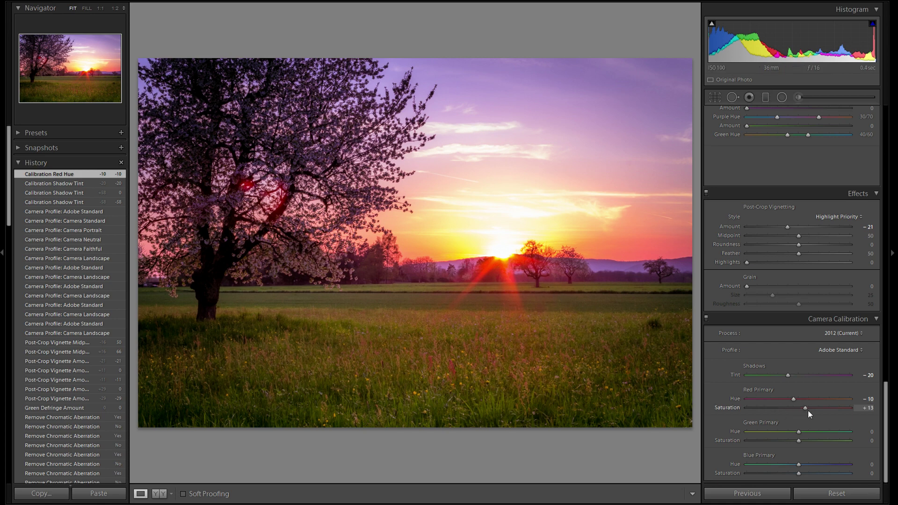
drag(808, 410, 782, 411)
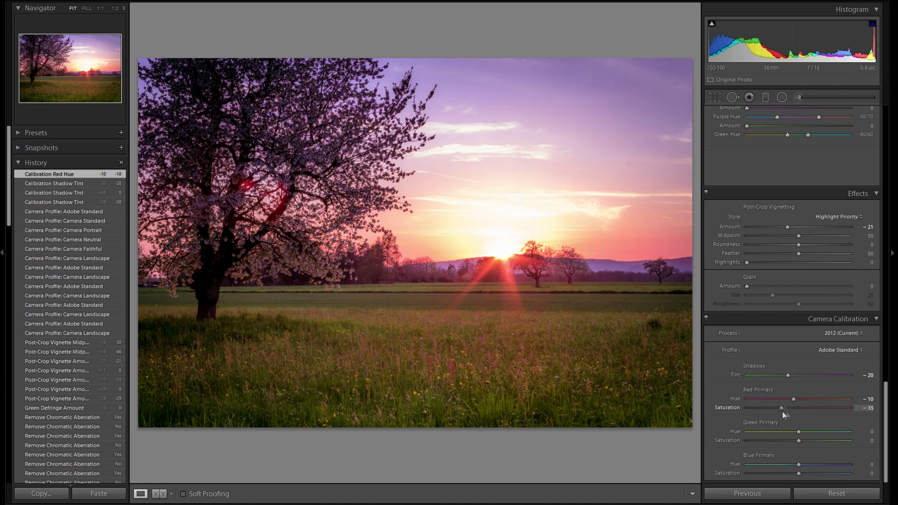
double_click(728, 408)
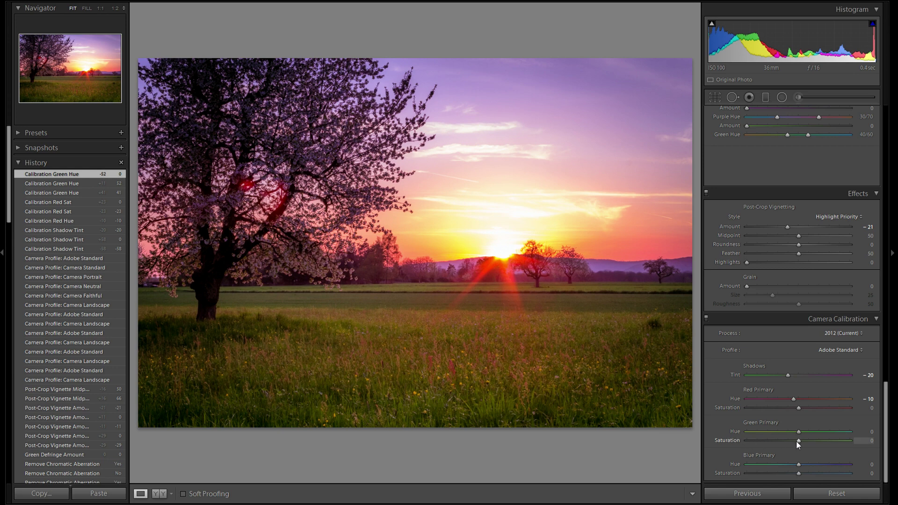
mouse_move(798, 441)
mouse_down()
mouse_move(814, 441)
mouse_move(800, 441)
mouse_up()
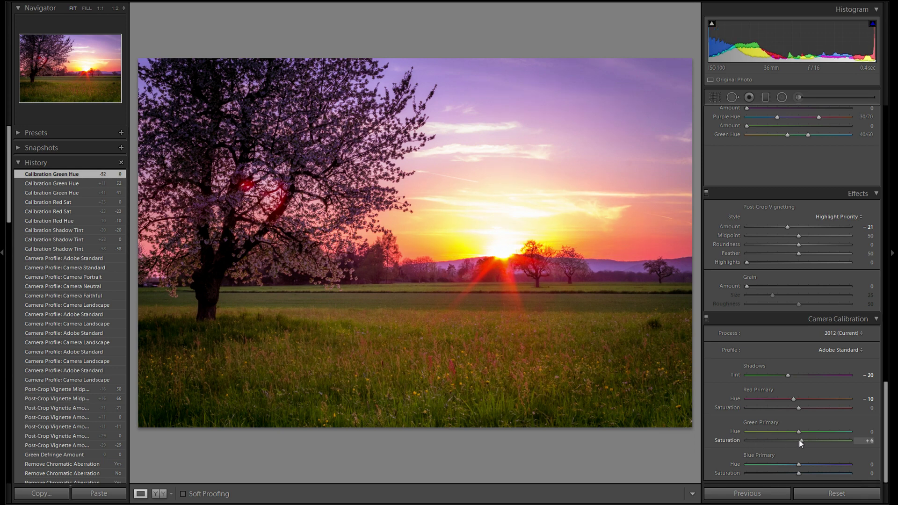
drag(801, 441, 799, 441)
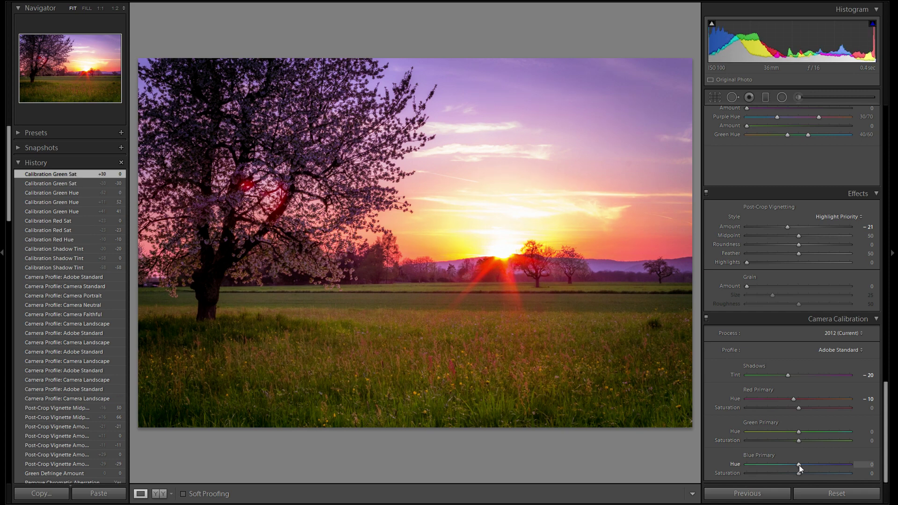
Set the Blue Primary Hue to +10 after trying +35, comparing it with 0 through the edit history
drag(800, 465, 817, 464)
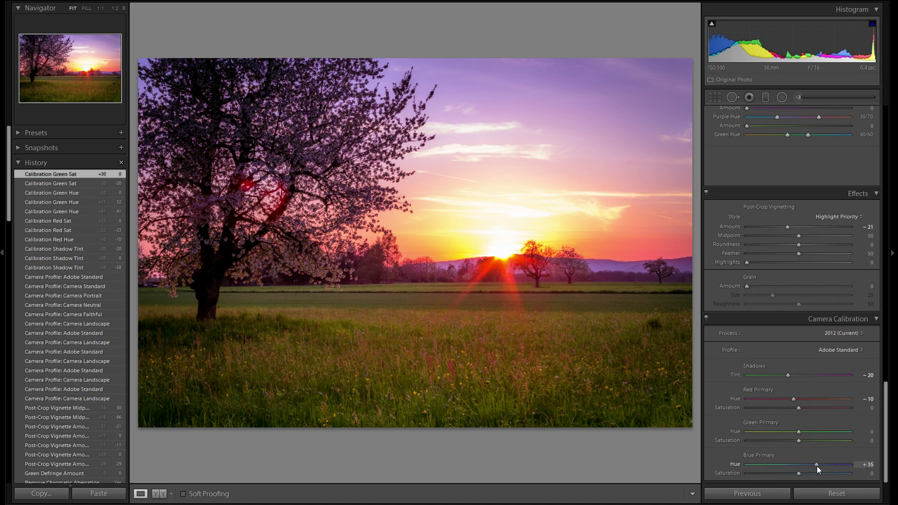
drag(817, 466, 805, 466)
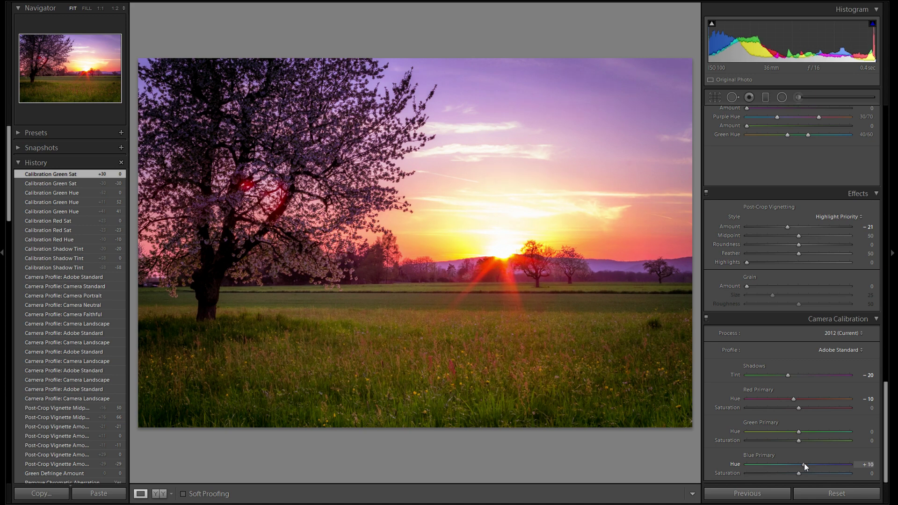
scroll(89, 144, down, 2)
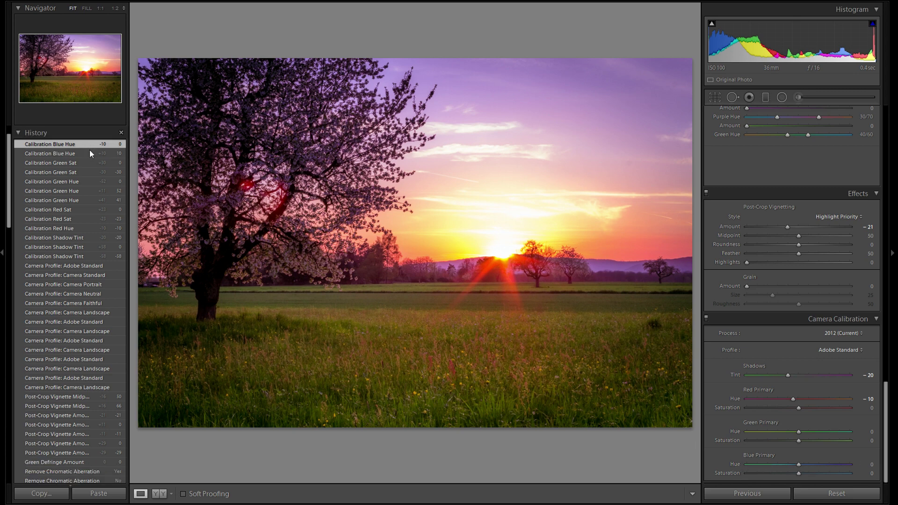
click(89, 153)
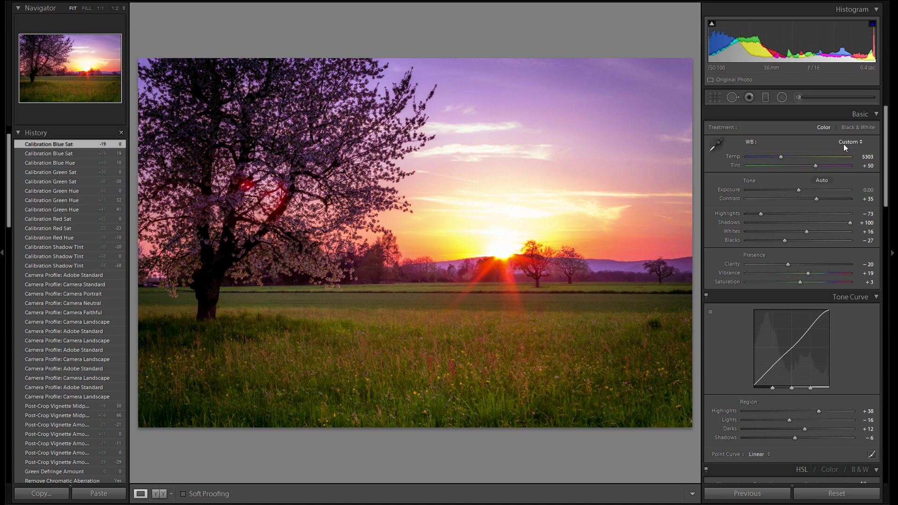
Review the settings of the existing graduated filter placed at the sun on the horizon
click(766, 98)
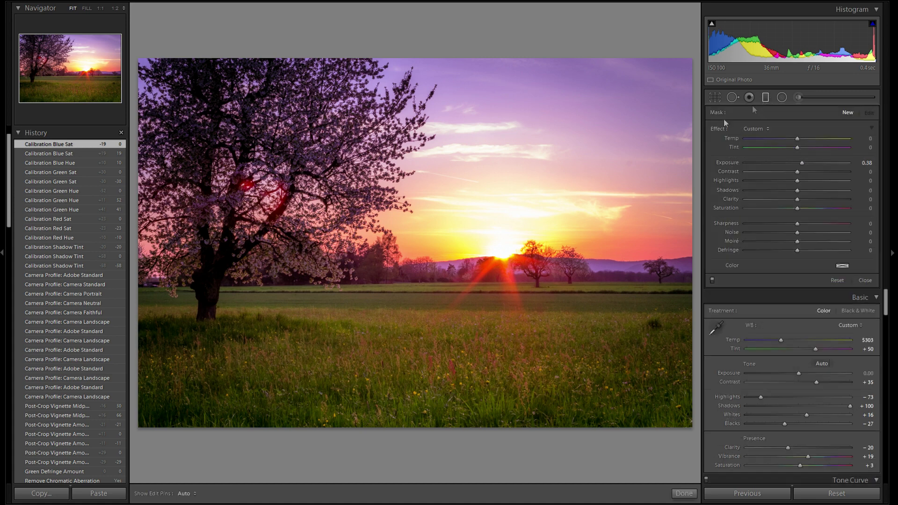
click(508, 258)
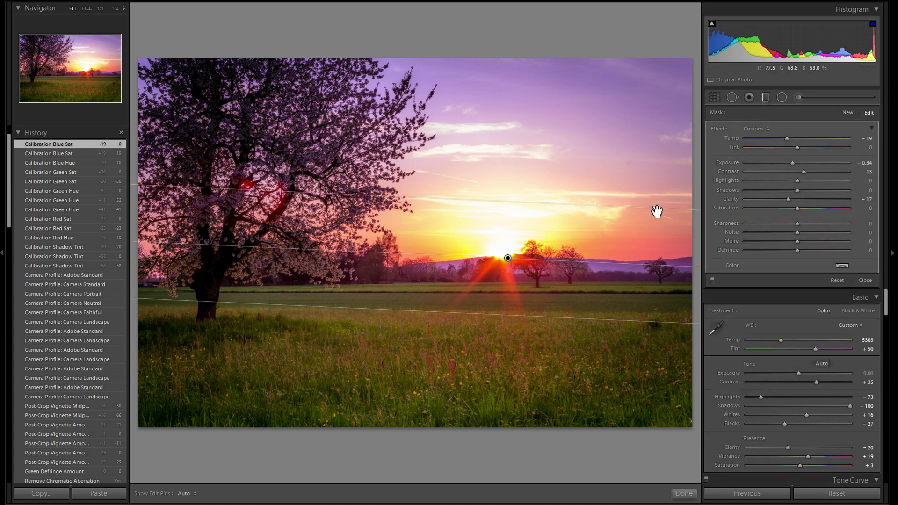
key(m)
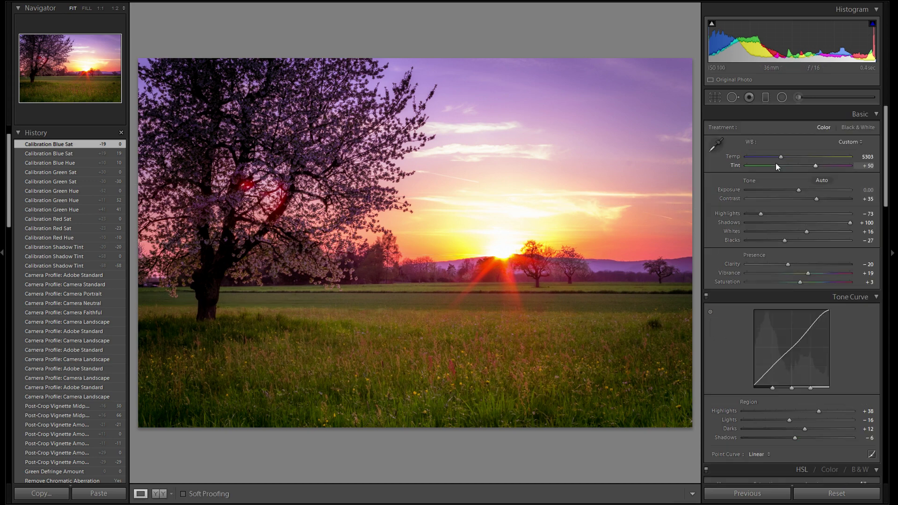
Add a graduated filter rising from the bottom of the meadow and darken it with an Exposure of -0.71
click(766, 98)
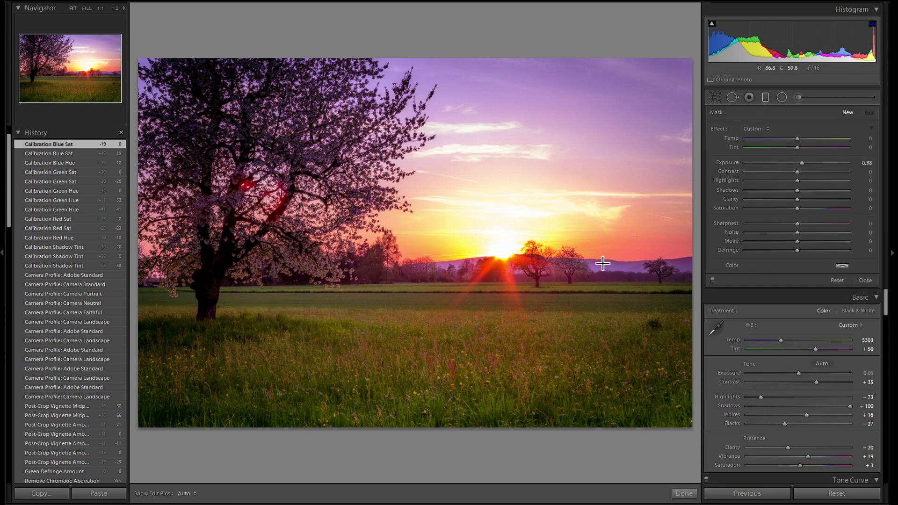
drag(419, 401, 417, 379)
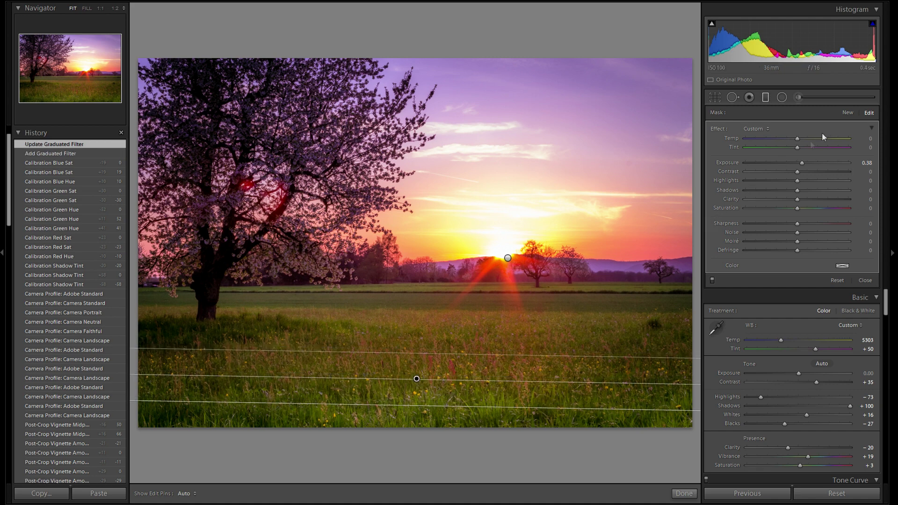
double_click(729, 159)
drag(798, 164, 788, 163)
click(419, 382)
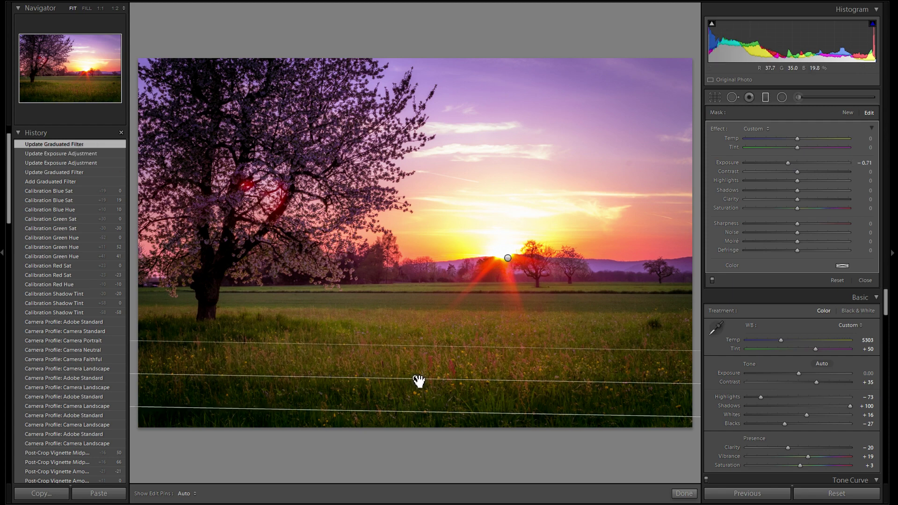
click(419, 380)
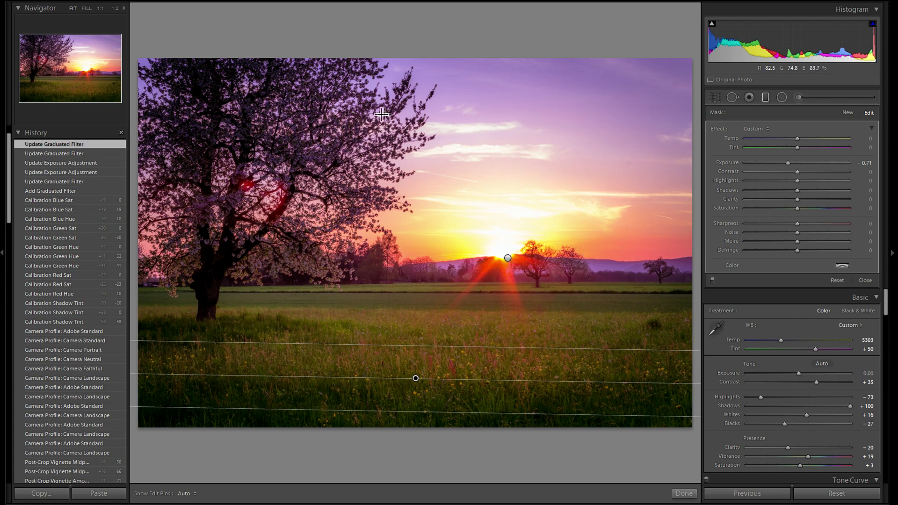
Add a graduated filter over the upper sky with an Exposure of -0.42, moving it up and leveling it near the top edge
drag(466, 88, 458, 138)
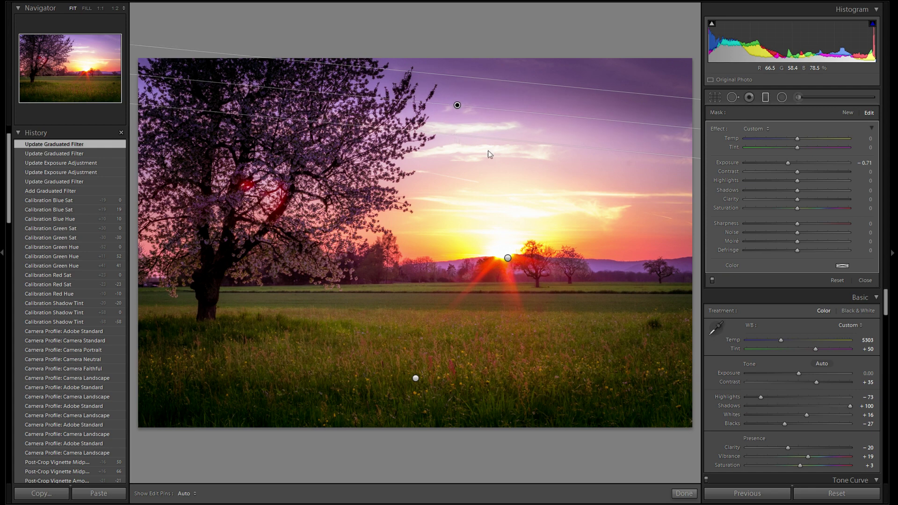
drag(786, 164, 789, 166)
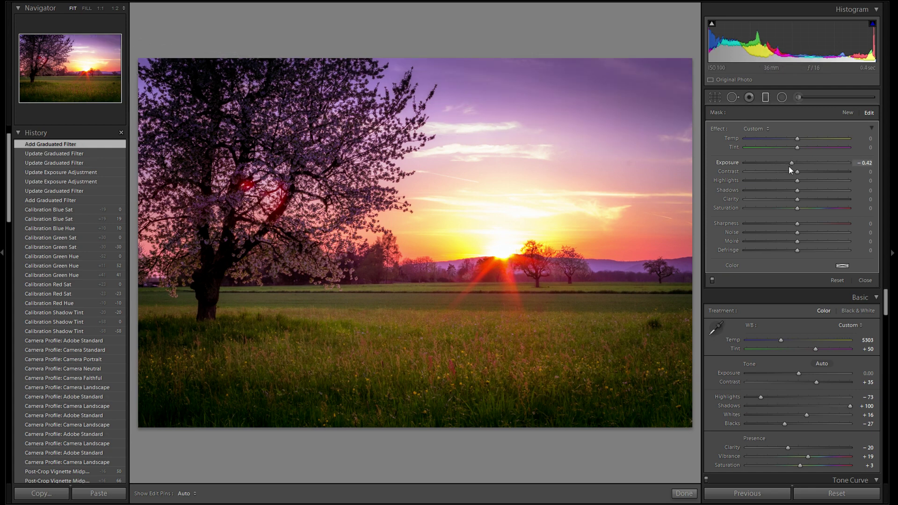
drag(457, 106, 460, 85)
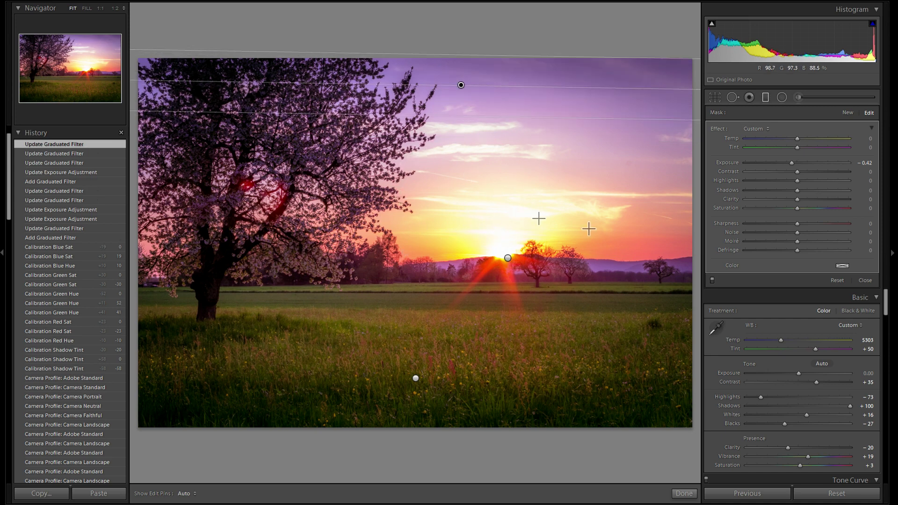
click(766, 98)
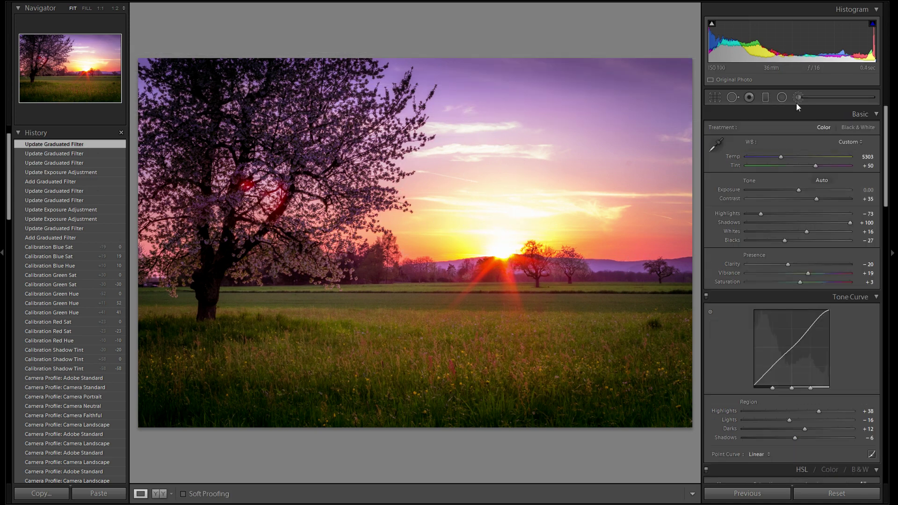
Paint an adjustment brush with Exposure 0.56, Shadows 35, Size 20 and Feather 85 over the blossoming tree's crown
click(796, 98)
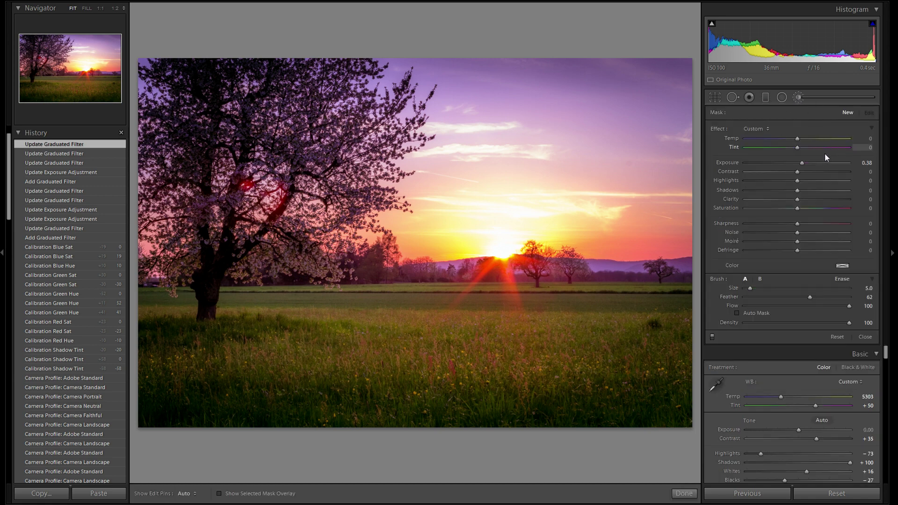
drag(801, 164, 805, 164)
click(815, 190)
scroll(492, 235, up, 4)
scroll(492, 235, up, 2)
scroll(492, 236, down, 1)
key(h)
mouse_move(313, 172)
mouse_down()
mouse_move(347, 120)
mouse_move(258, 105)
mouse_move(267, 145)
mouse_move(239, 168)
mouse_move(168, 150)
mouse_move(210, 201)
mouse_move(260, 211)
mouse_move(299, 234)
mouse_move(336, 205)
mouse_move(356, 220)
mouse_move(380, 140)
mouse_move(398, 152)
mouse_move(337, 66)
mouse_up()
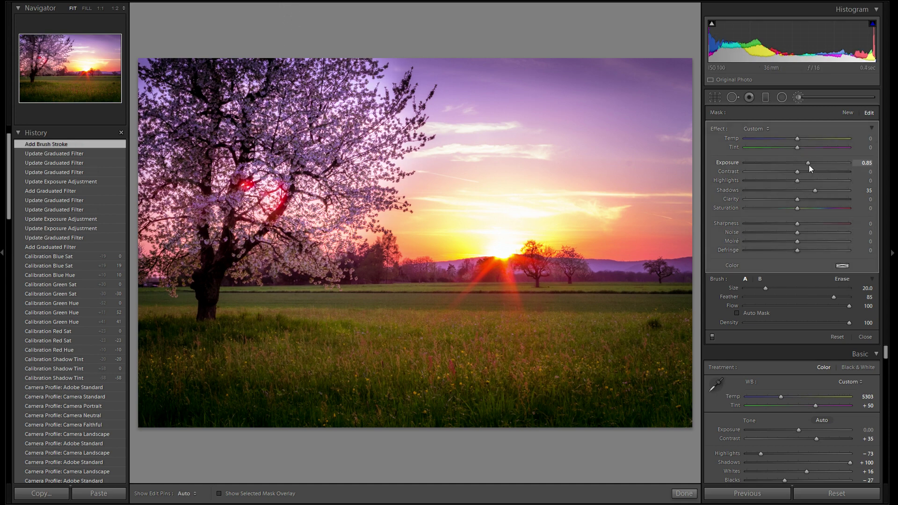
Set the tree brush's Shadows to 100 and Exposure to 0.49, comparing the photo with the brush adjustments off and on
drag(815, 190, 860, 193)
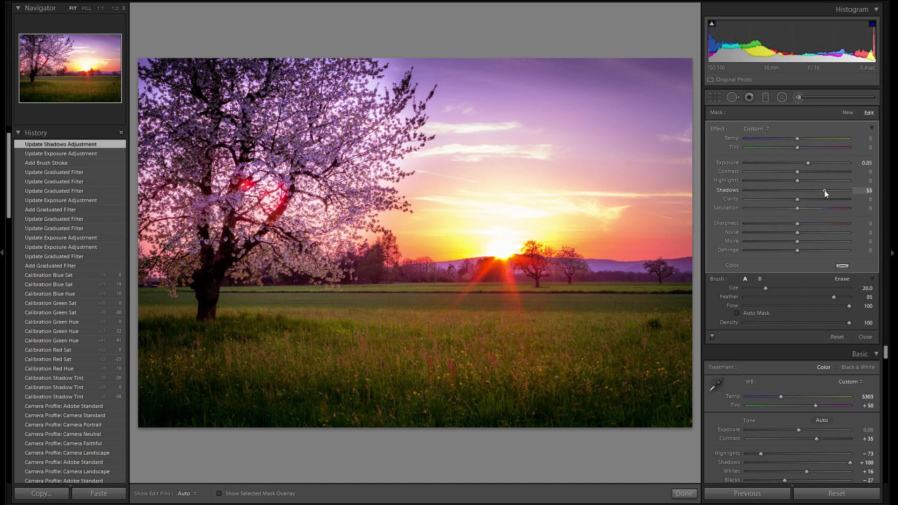
drag(851, 192, 879, 190)
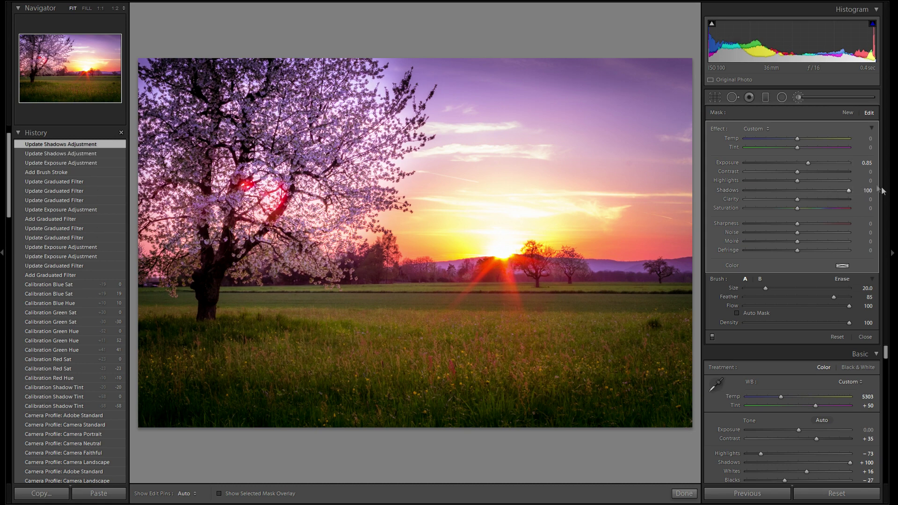
drag(806, 165, 805, 164)
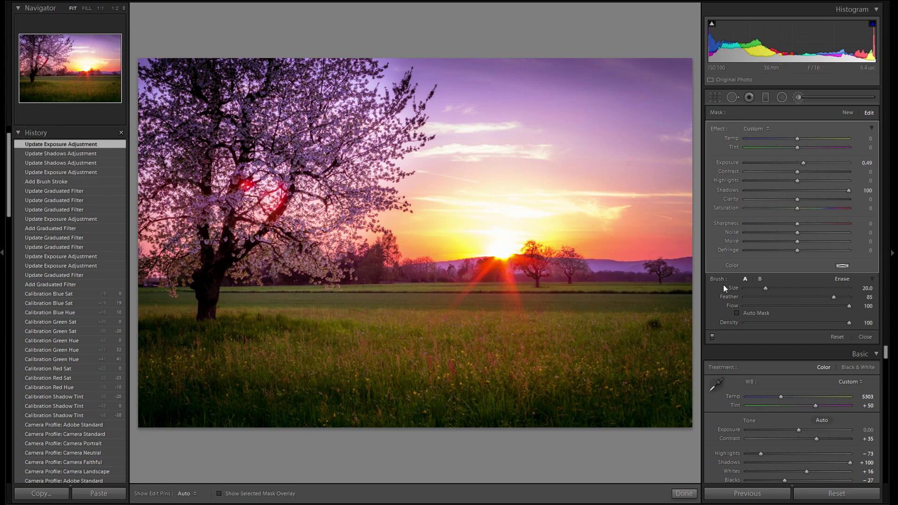
click(713, 337)
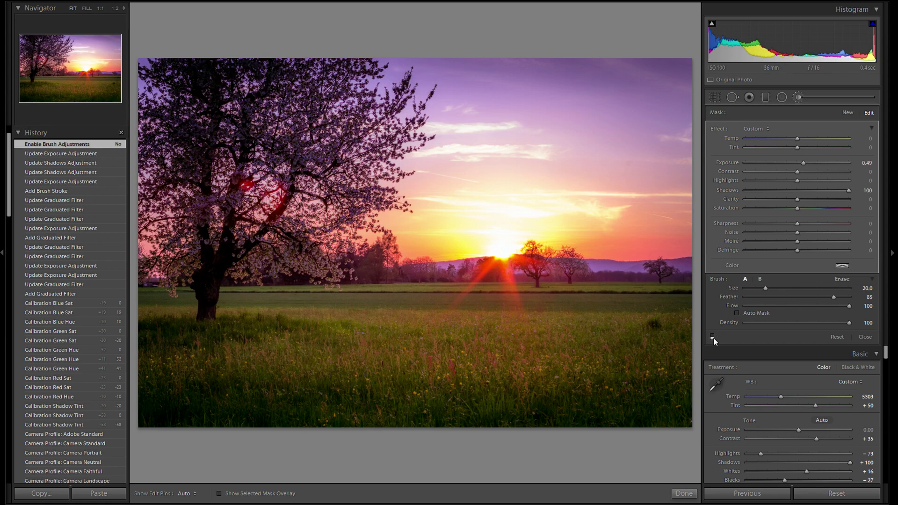
click(713, 336)
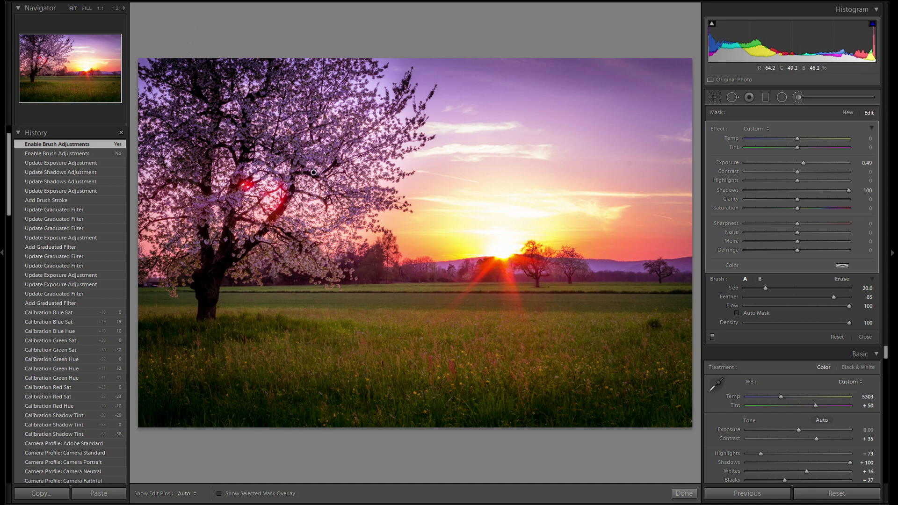
Start a new brush adjustment with Exposure 0.56, Shadows 35 and Size 23, and paint it over the upper part of the tree crown
click(848, 113)
click(848, 114)
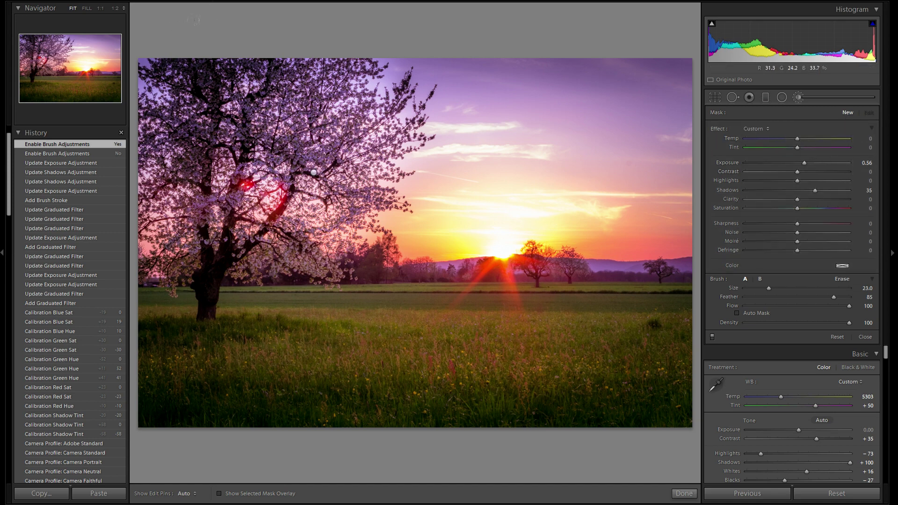
key(h)
key(bracketright)
mouse_move(150, 65)
mouse_down()
mouse_move(178, 155)
mouse_move(220, 173)
mouse_up()
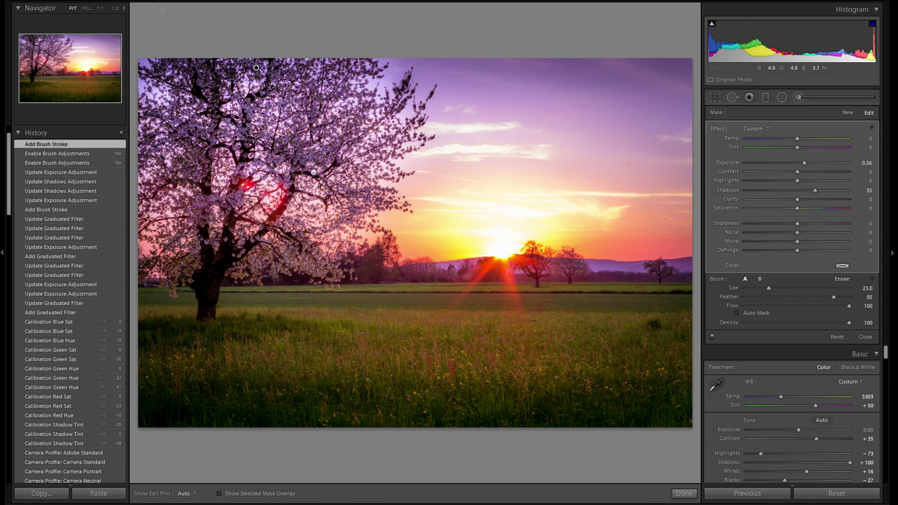
Add a third brush adjustment at Exposure 0.56 and Shadows 35, dabbing it across the tree crown while enlarging the brush from 23 to 29
click(845, 113)
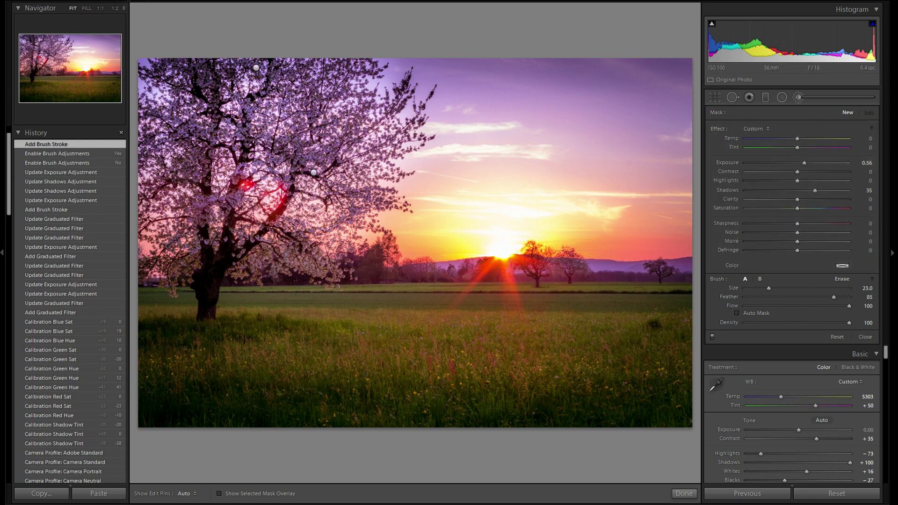
key(h)
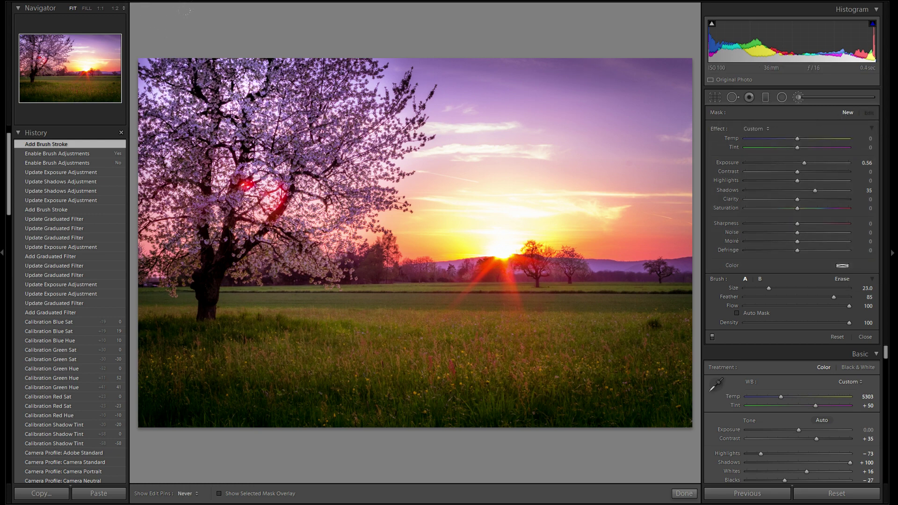
key(h)
click(184, 63)
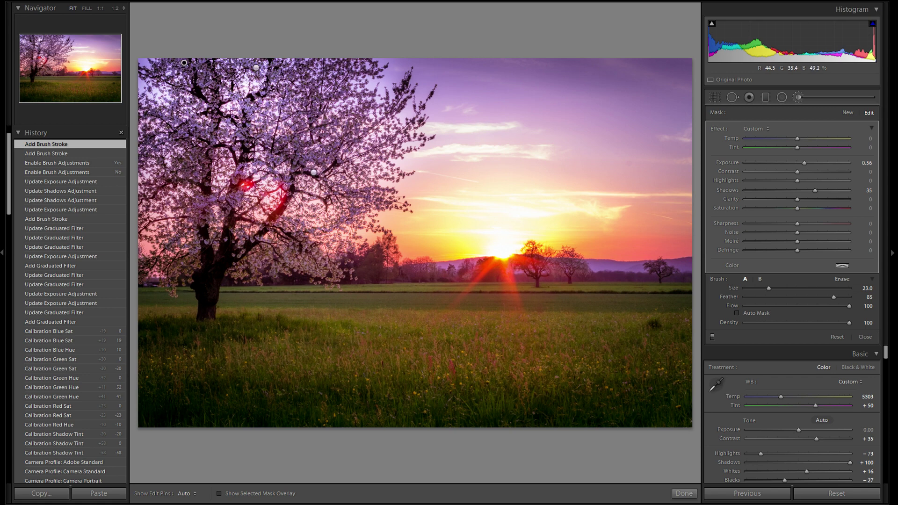
scroll(204, 170, up, 4)
click(203, 170)
key(h)
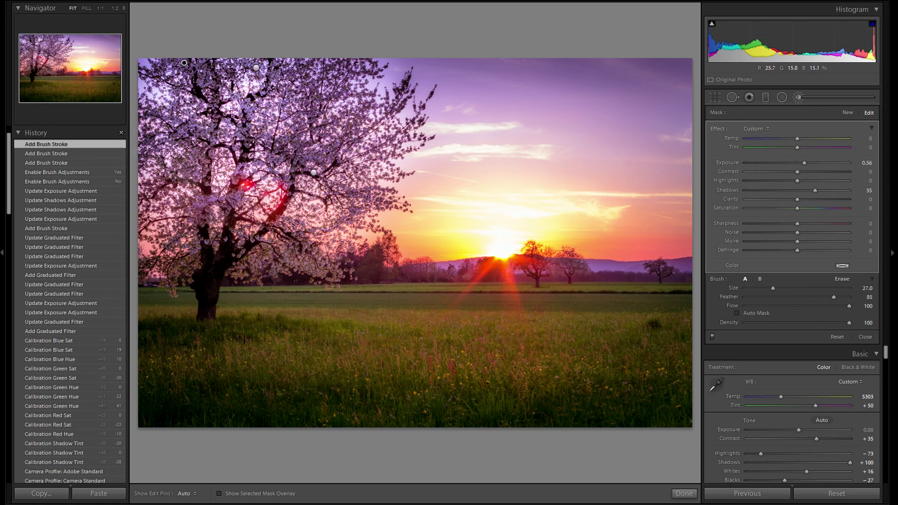
click(203, 211)
scroll(313, 125, up, 2)
click(313, 125)
click(324, 78)
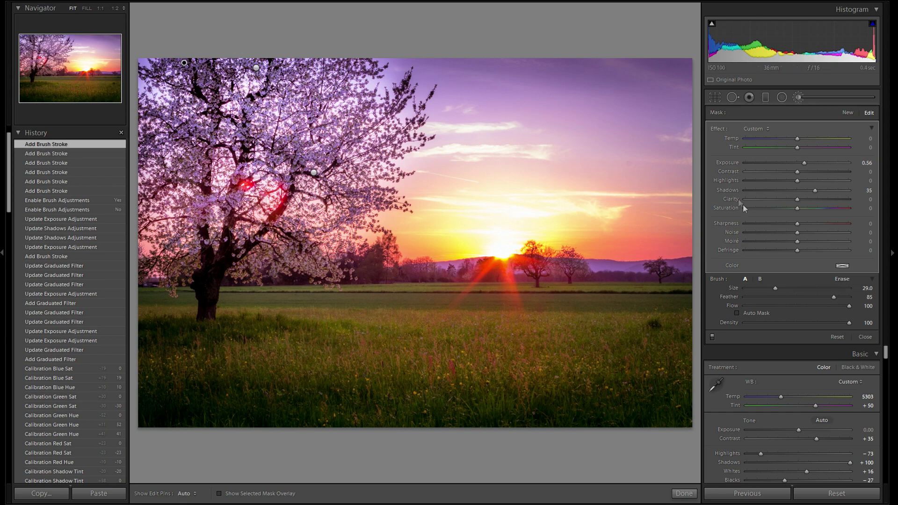
Compare the tree with all brush adjustments off and on, and close the adjustment brush
click(713, 336)
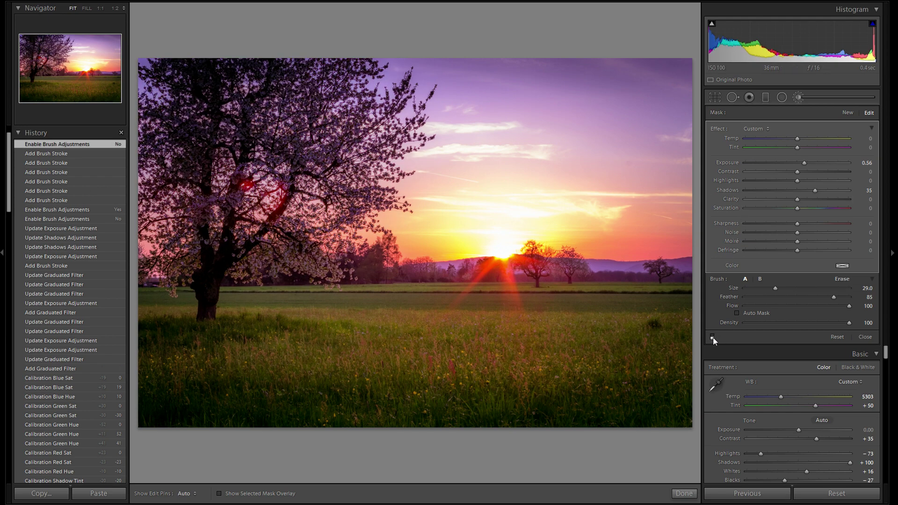
click(713, 337)
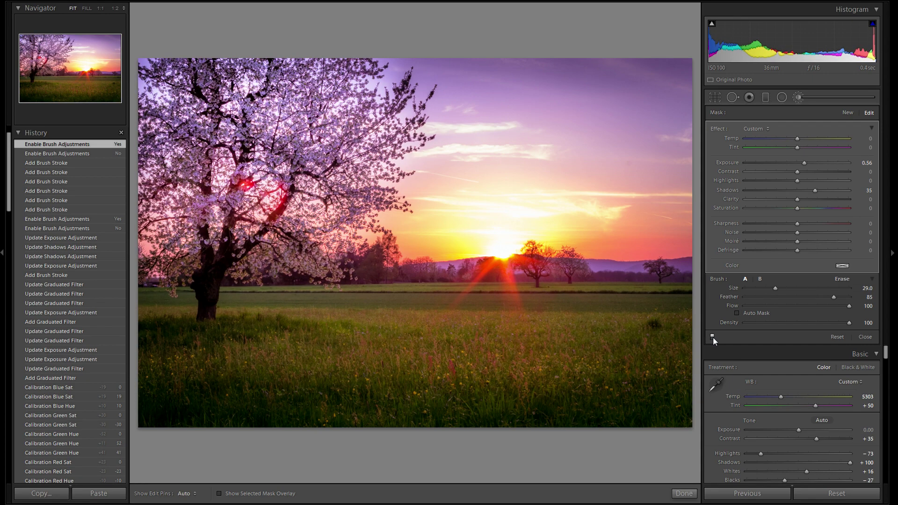
click(800, 97)
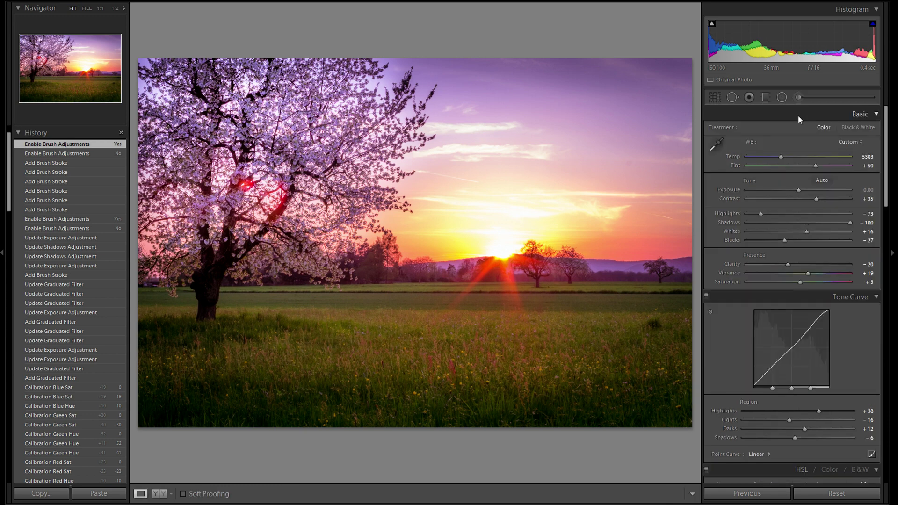
Add a wide, flat radial filter across the field below the sun, with Shadows reset to 0 and Exposure at -0.34, and adjust its position and width
click(782, 98)
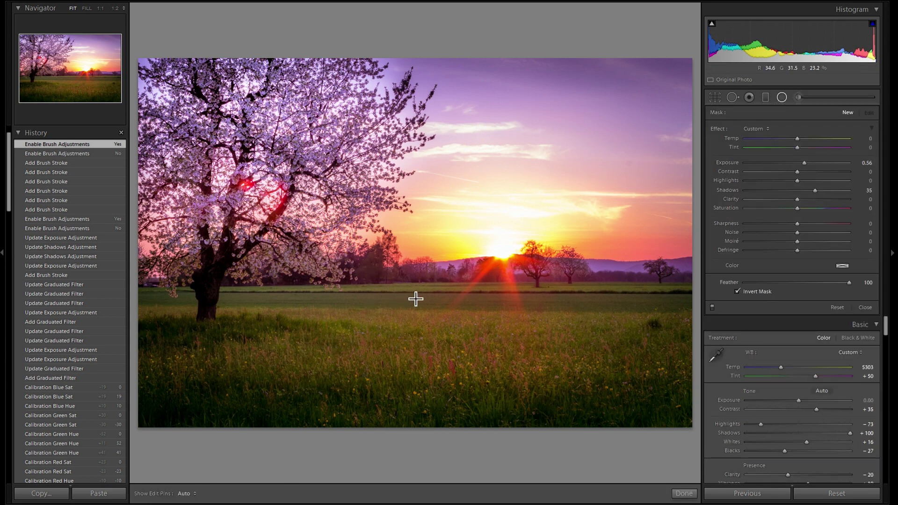
drag(513, 315, 622, 314)
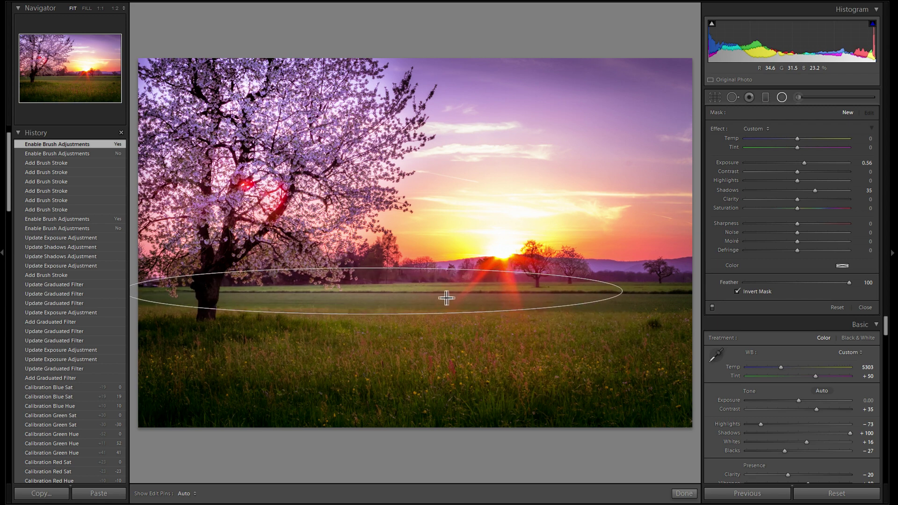
drag(401, 294, 512, 304)
double_click(728, 190)
double_click(727, 162)
drag(799, 163, 794, 163)
mouse_move(493, 294)
drag(487, 301, 435, 299)
drag(685, 302, 699, 300)
drag(578, 308, 626, 300)
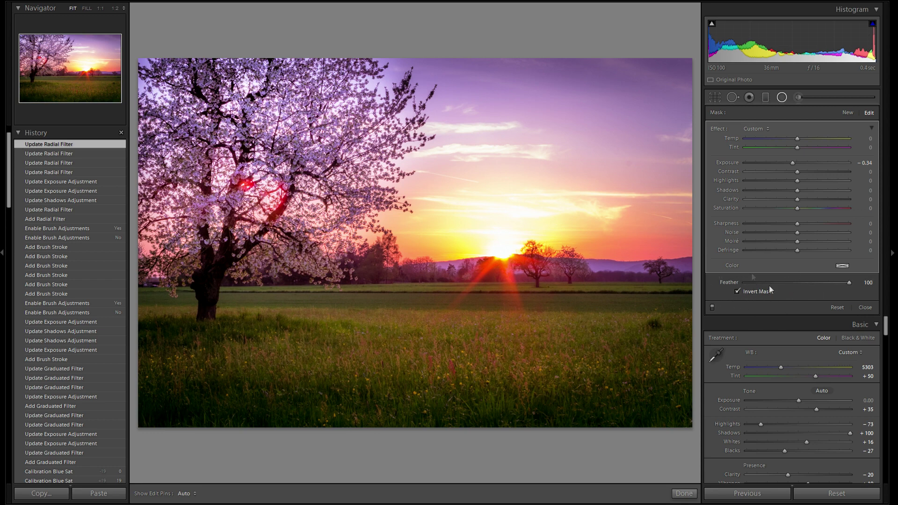
Try a Feather of 0 on the radial filter below the sun, and return it to 100
drag(834, 281, 664, 283)
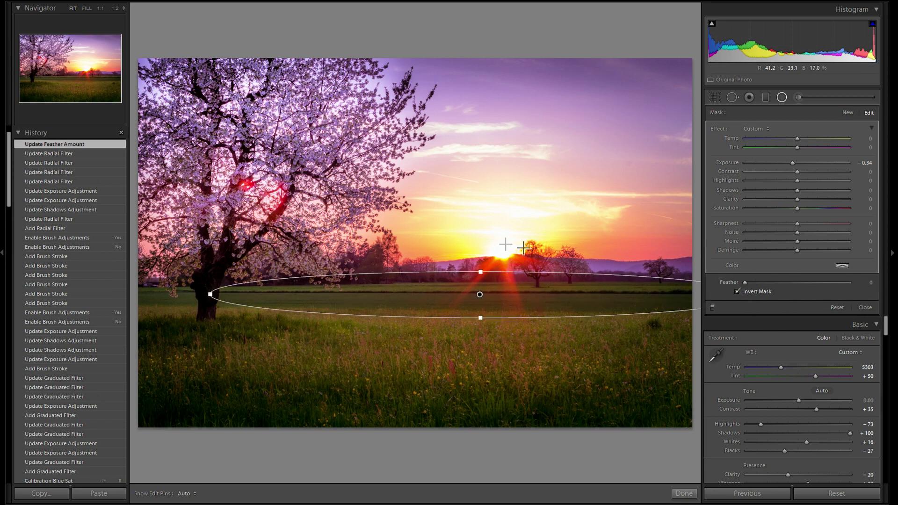
drag(760, 286, 779, 287)
drag(849, 283, 849, 282)
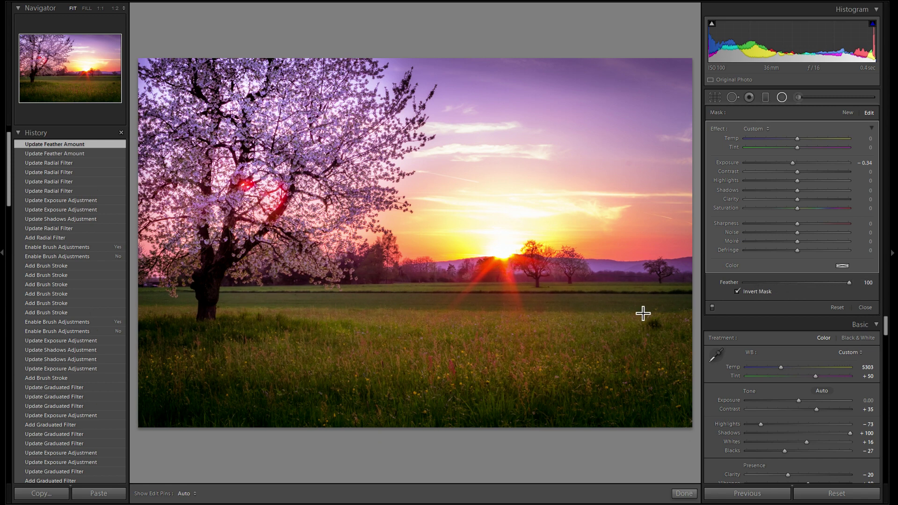
Add a radial filter over the right side of the meadow with Shadows reset to 0 and Exposure at -0.16
click(579, 344)
drag(545, 309, 654, 345)
double_click(728, 190)
drag(804, 163, 796, 163)
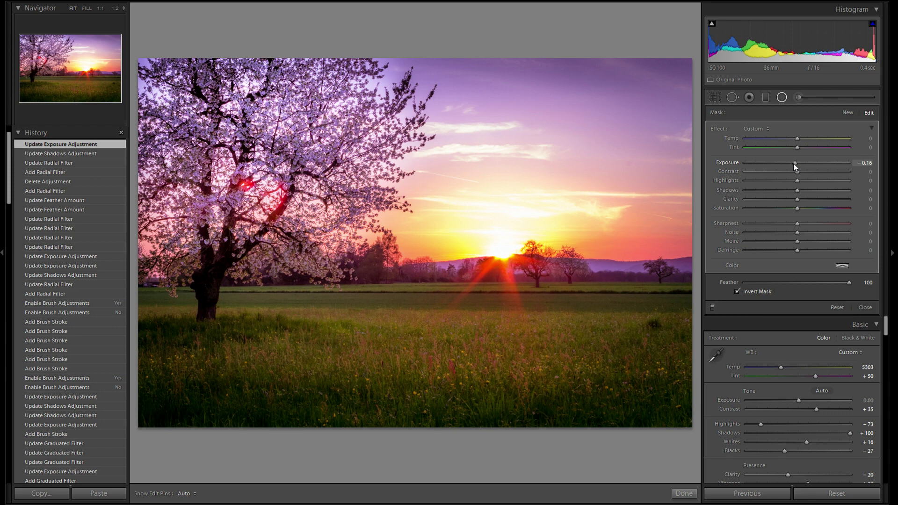
Duplicate the right meadow's radial filter onto the grass beside the tree trunk with Exposure -0.42, and compare the radial filters off and on
right_click(622, 349)
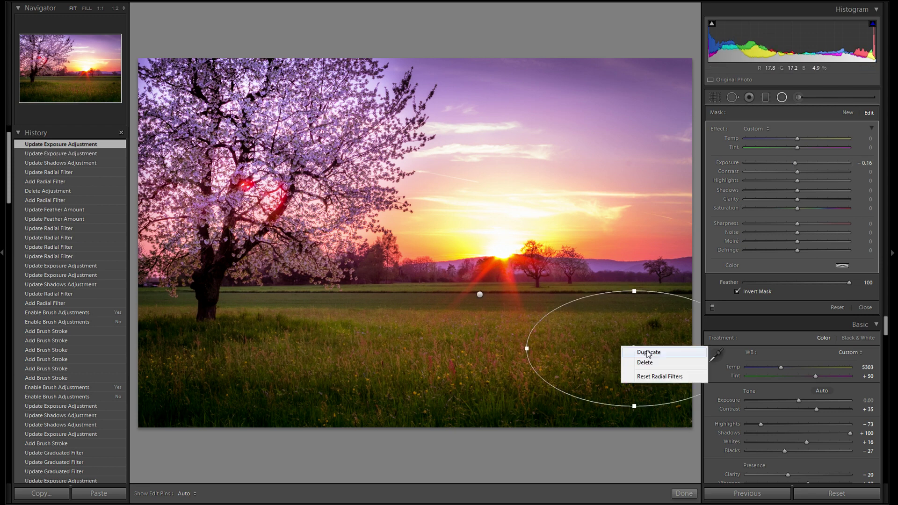
click(659, 355)
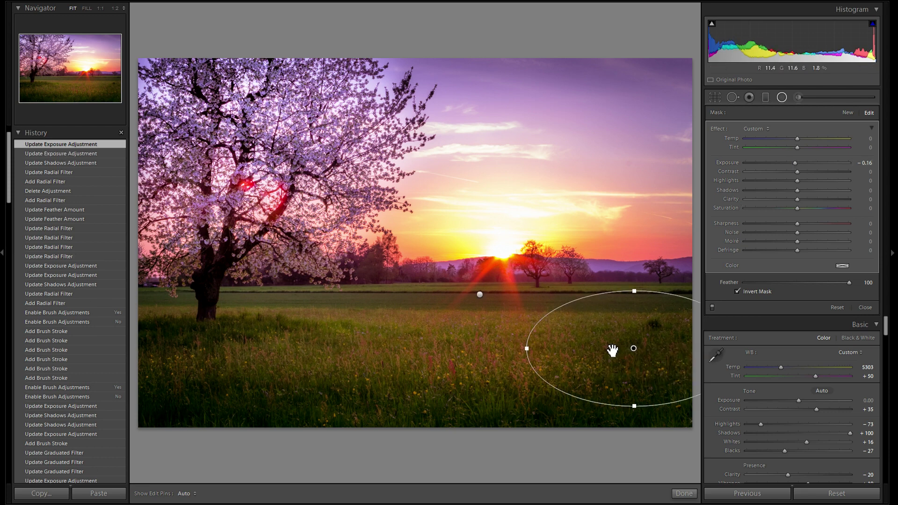
drag(606, 351, 283, 325)
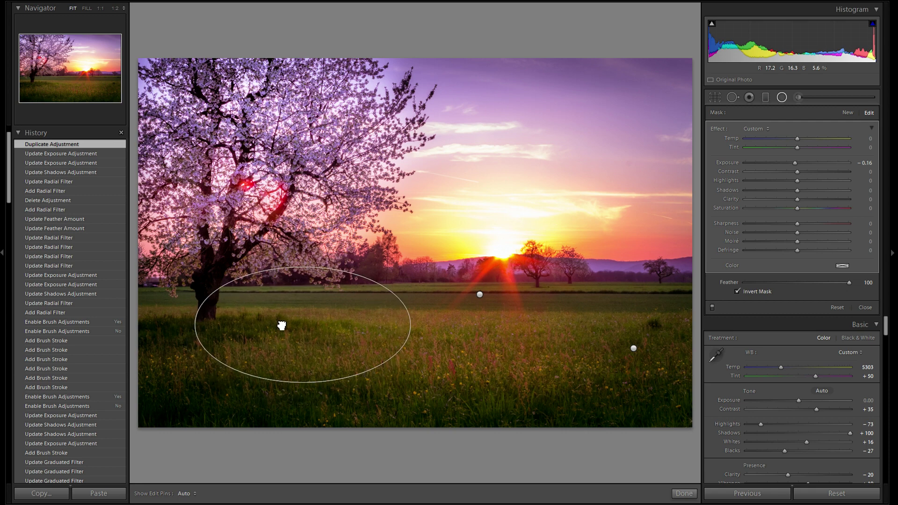
drag(795, 163, 791, 164)
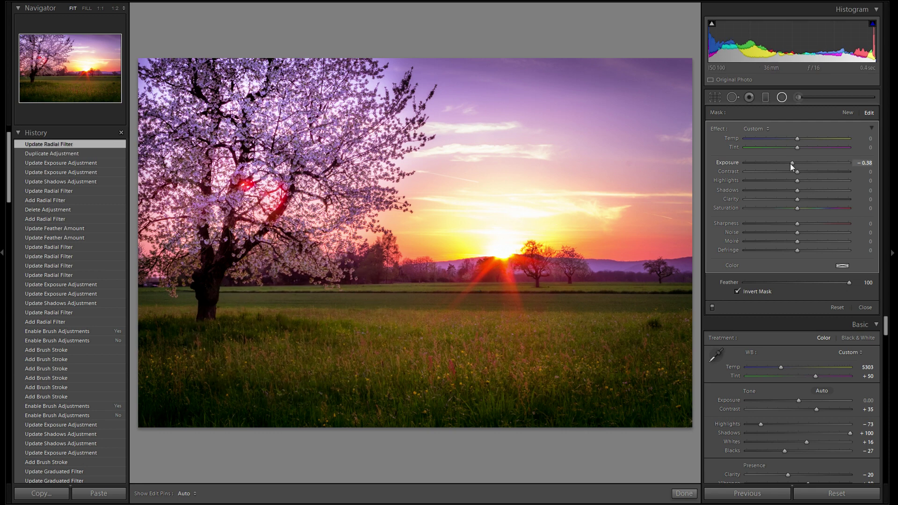
click(712, 308)
click(712, 308)
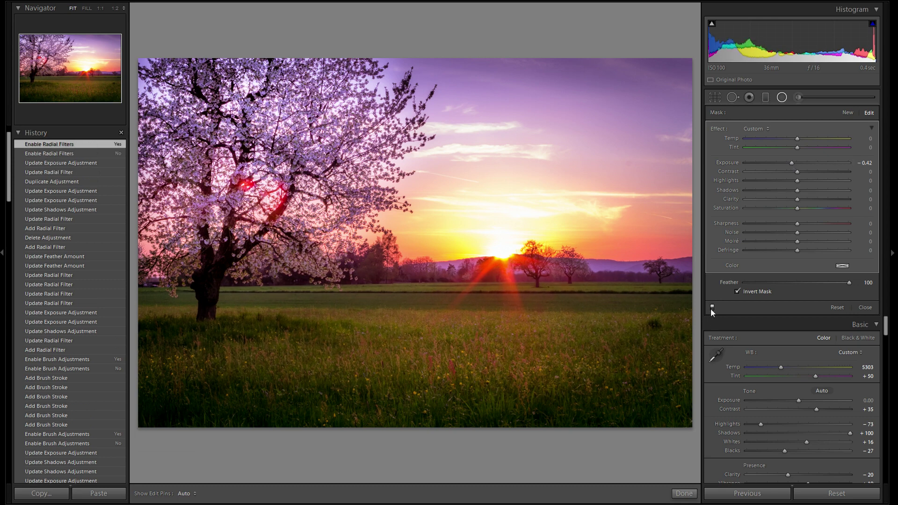
Add a radial filter on the central meadow with Exposure 0.56, Shadows 0 and Clarity 45, and place it as a narrow diagonal light streak
click(850, 113)
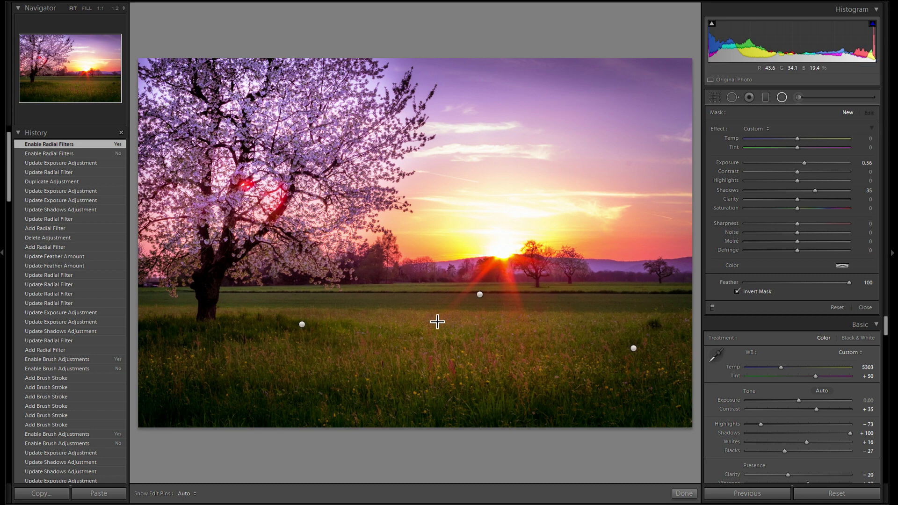
drag(519, 335, 560, 346)
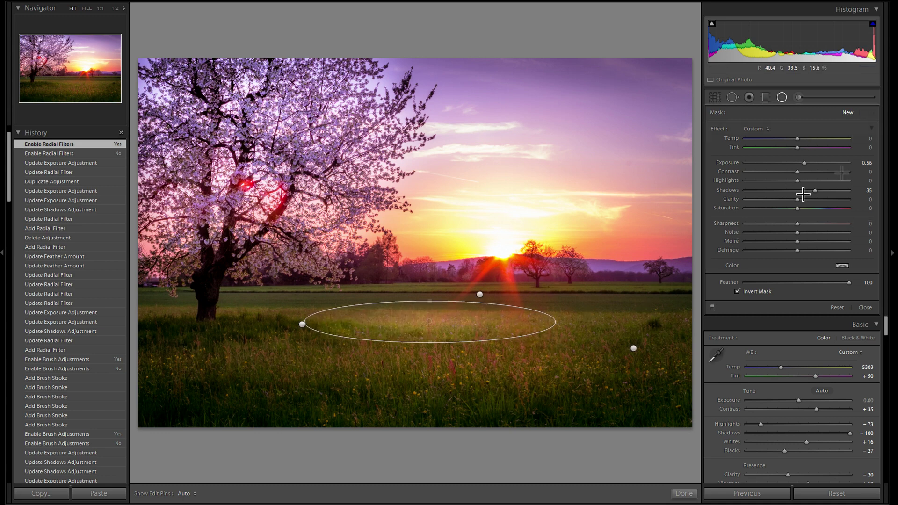
double_click(728, 190)
drag(797, 199, 822, 201)
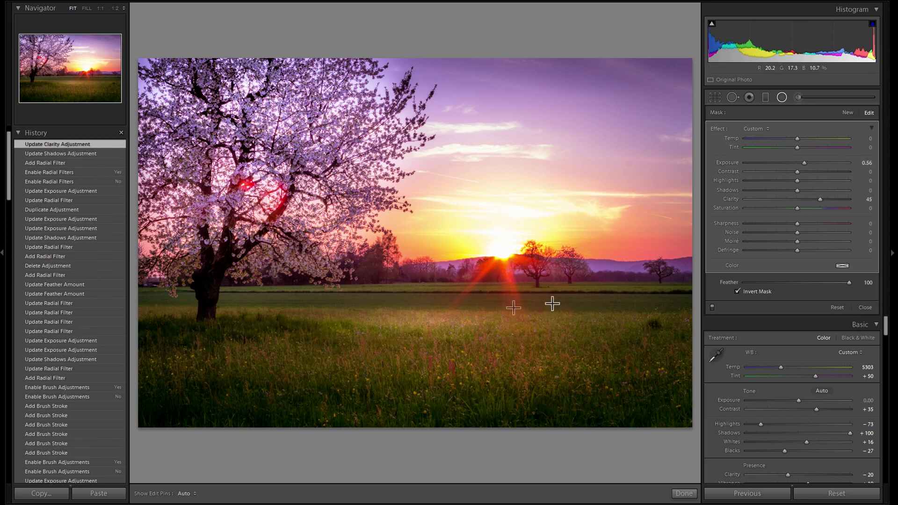
drag(520, 308, 515, 267)
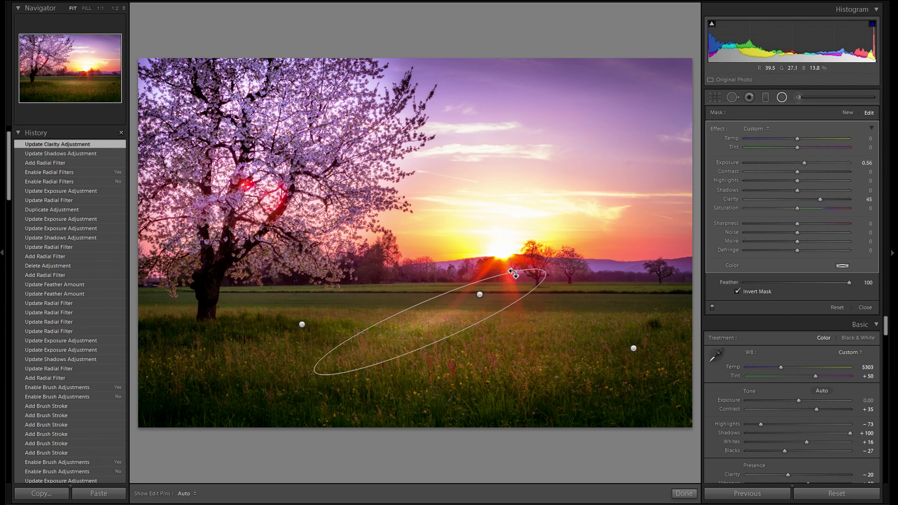
drag(448, 315, 410, 339)
Duplicate the diagonal light streak, move the copy onto the grass to its right and adjust its tilt
right_click(413, 331)
click(432, 337)
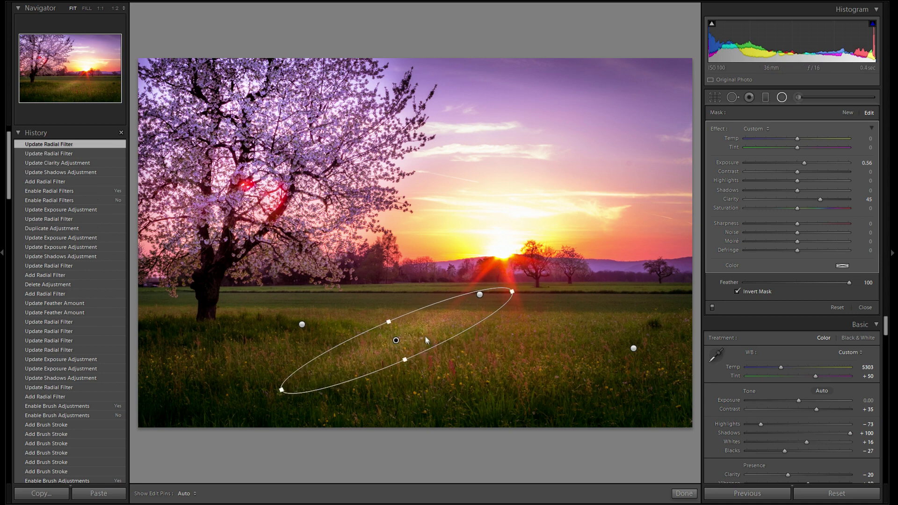
drag(427, 331, 517, 337)
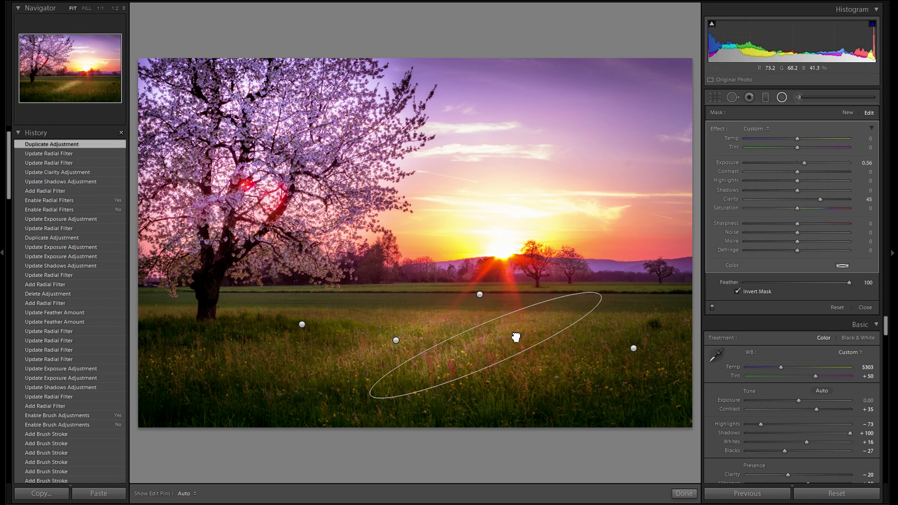
drag(600, 305, 551, 312)
Duplicate the second light streak and place the copy farther right on the meadow at a steeper diagonal
right_click(545, 317)
click(560, 320)
drag(623, 320, 651, 304)
click(525, 399)
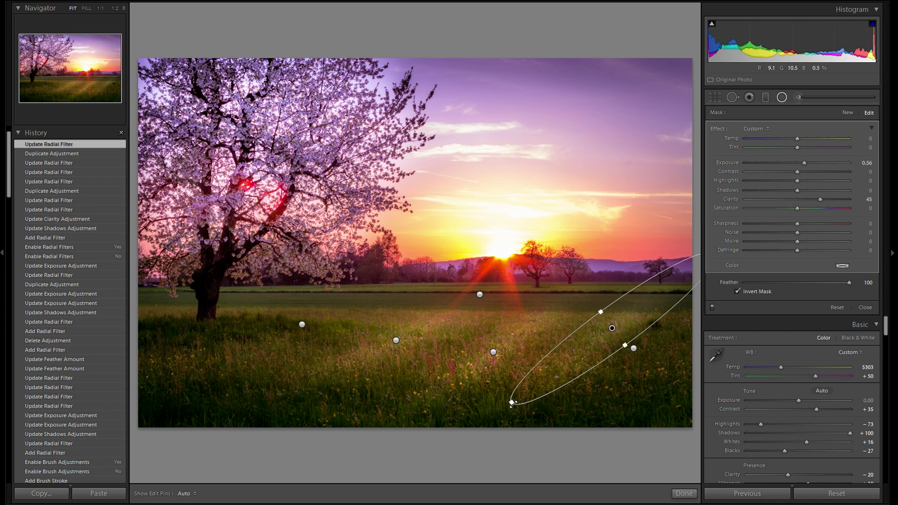
Reshape the rightmost light streak into a small tilted ellipse on the far right meadow below the horizon, with Exposure 0.63 and Clarity 65
drag(572, 357, 686, 284)
drag(805, 163, 805, 162)
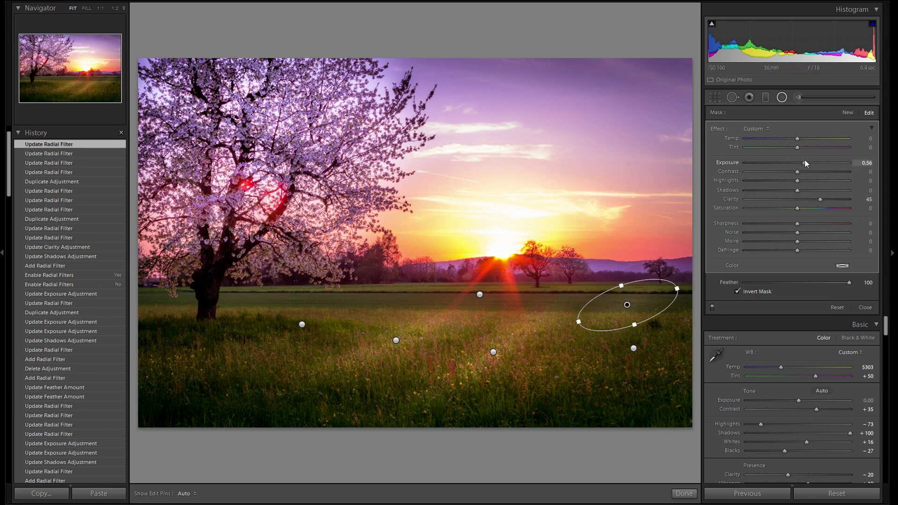
drag(821, 199, 831, 199)
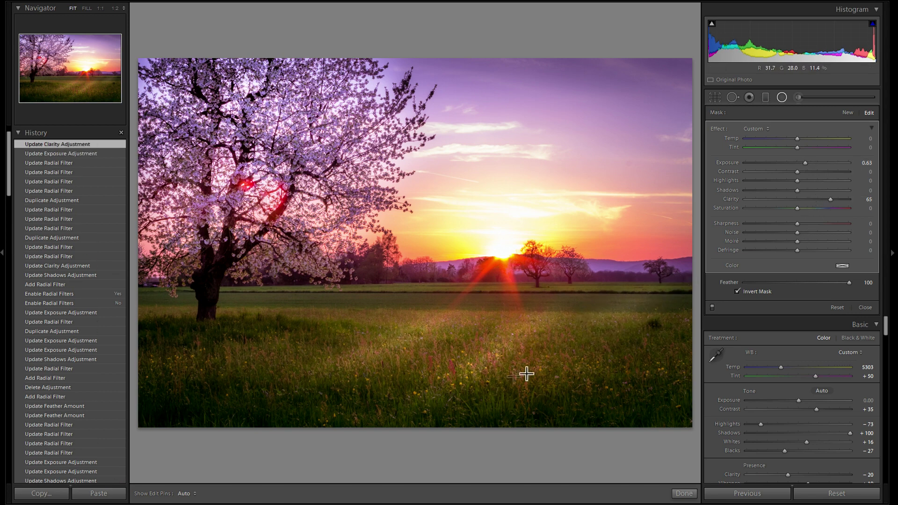
Add a radial filter on the left meadow, then try a flat duplicate right of the trunk with Shadows 0 and Clarity 70 and delete it
drag(222, 356, 299, 371)
drag(815, 201, 833, 204)
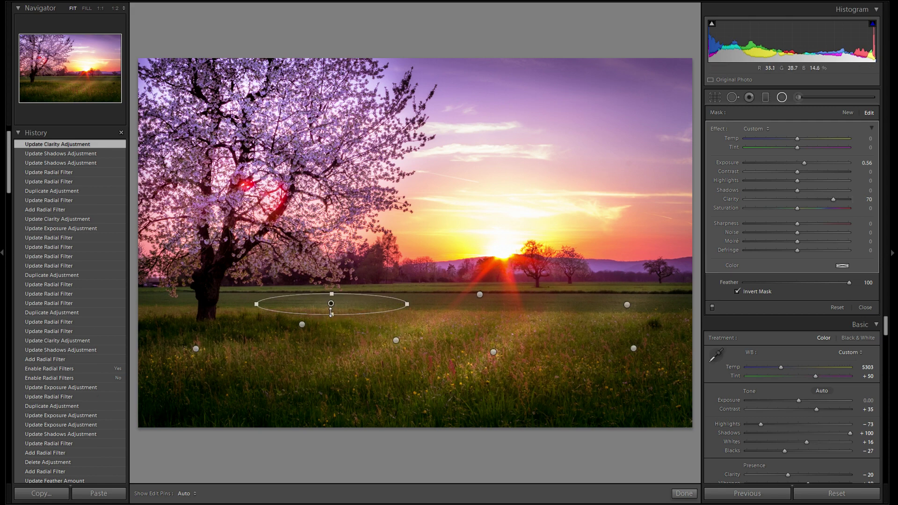
key(Delete)
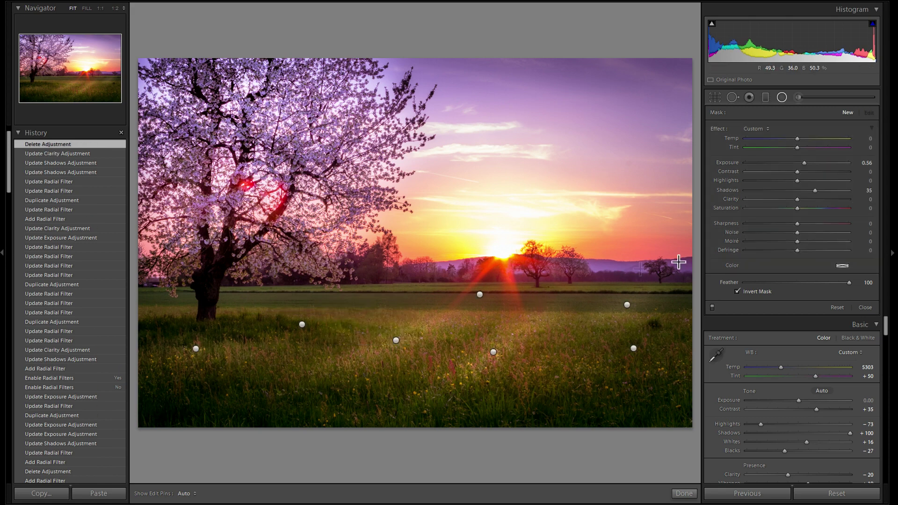
Compare the photo with all radial filters off and on
click(714, 308)
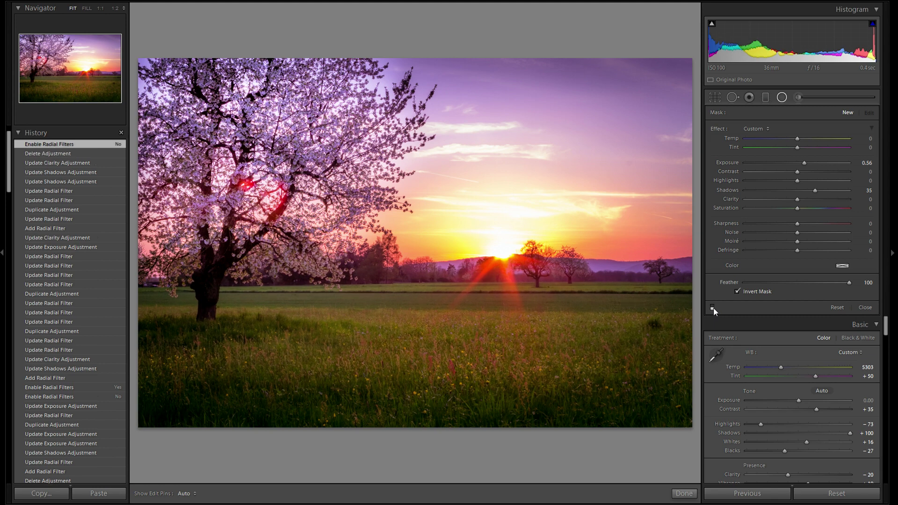
click(714, 308)
click(714, 308)
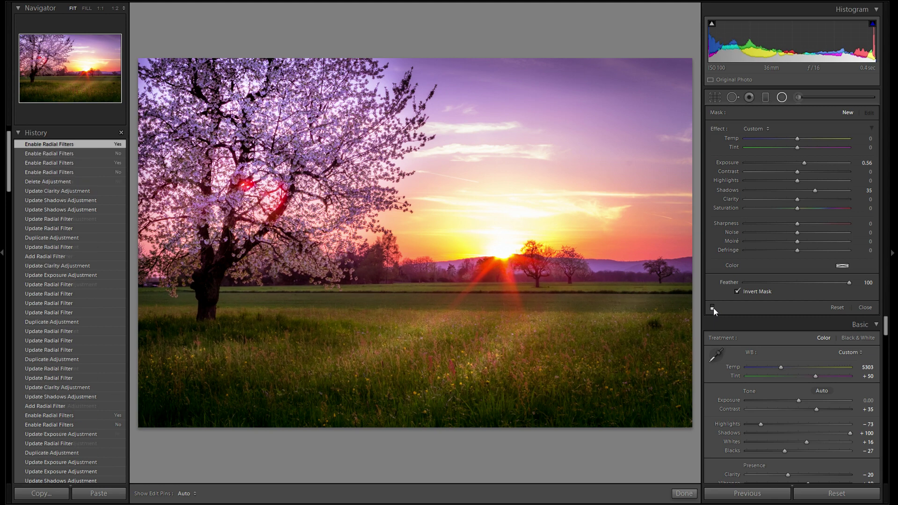
click(714, 307)
click(714, 307)
click(714, 308)
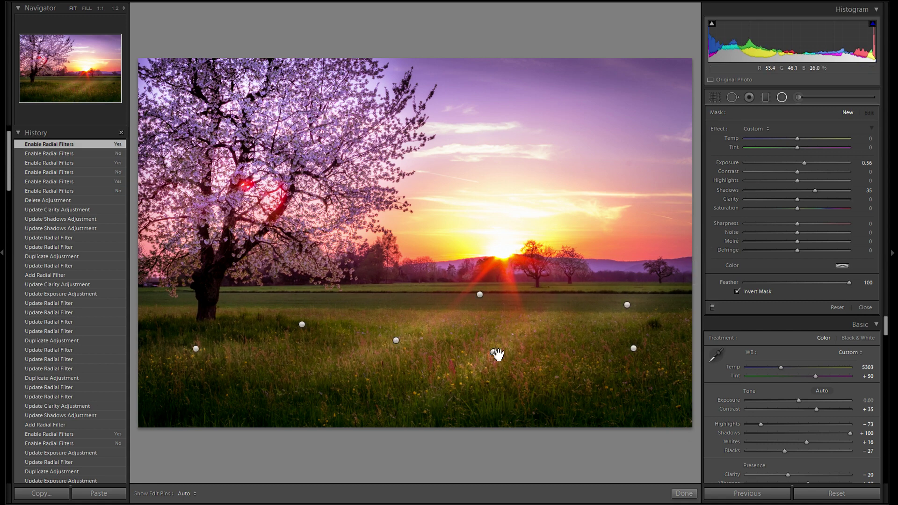
Fine-tune the Exposure of the light streak below the sun, set the streak to its left to Exposure 0.31, and close the radial filters
click(494, 354)
drag(805, 167, 804, 166)
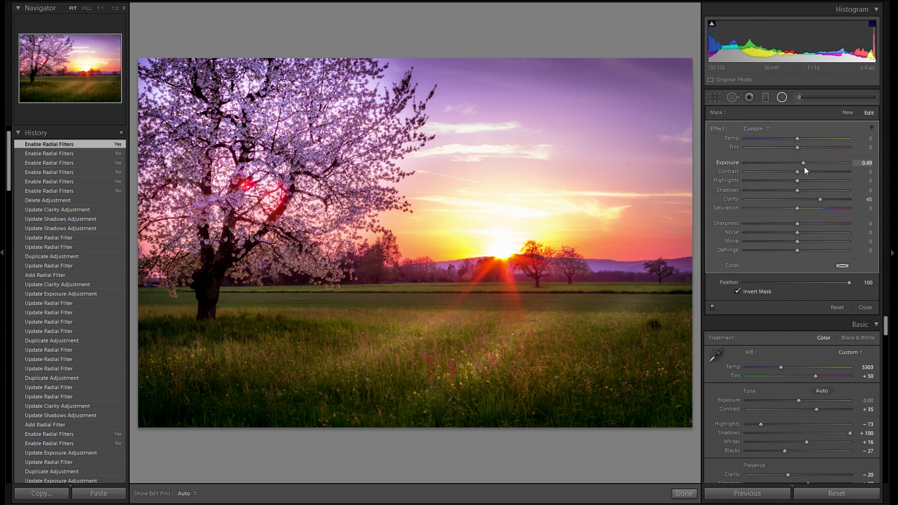
drag(803, 167, 805, 167)
click(396, 341)
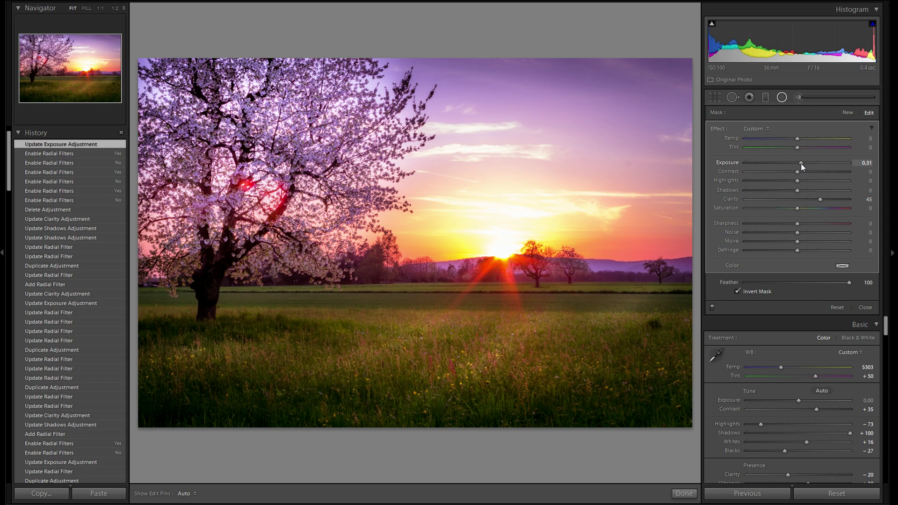
drag(801, 164, 801, 164)
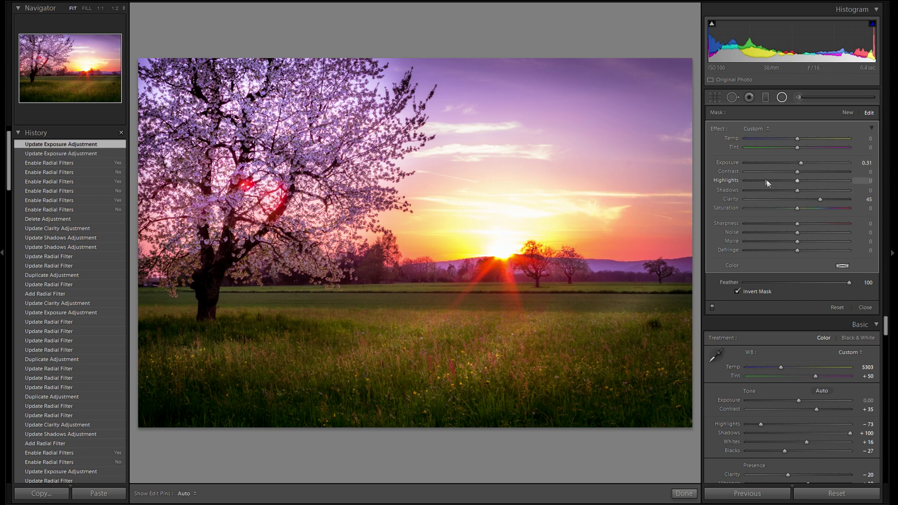
click(782, 97)
click(784, 98)
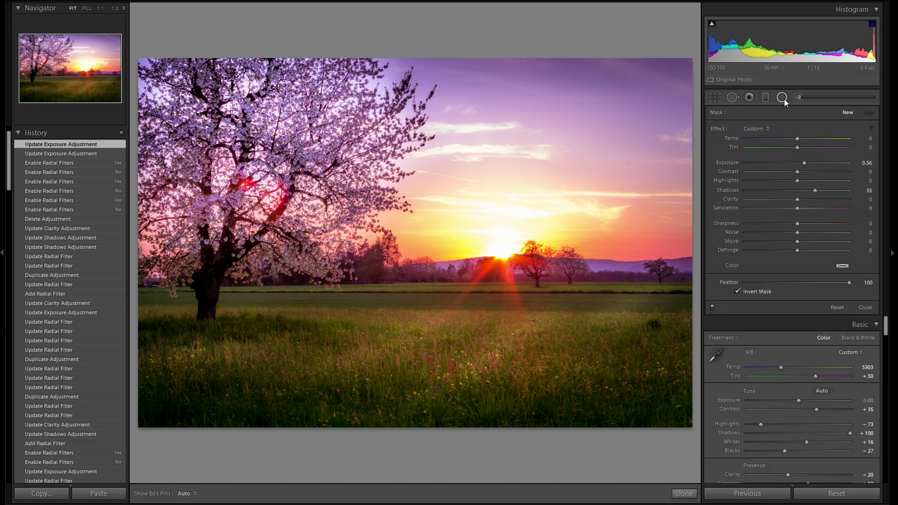
click(782, 97)
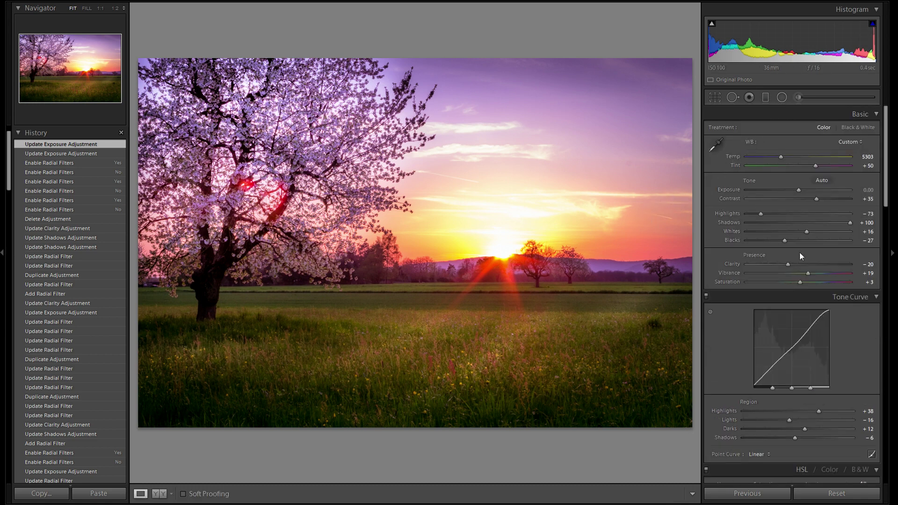
Compare the originally imported photo with the latest edit using the history states
scroll(816, 243, down, 3)
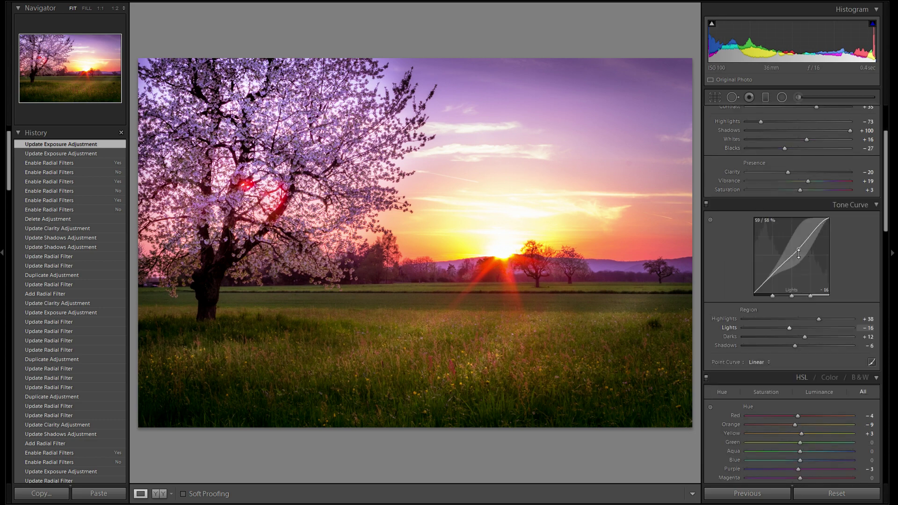
scroll(799, 253, up, 3)
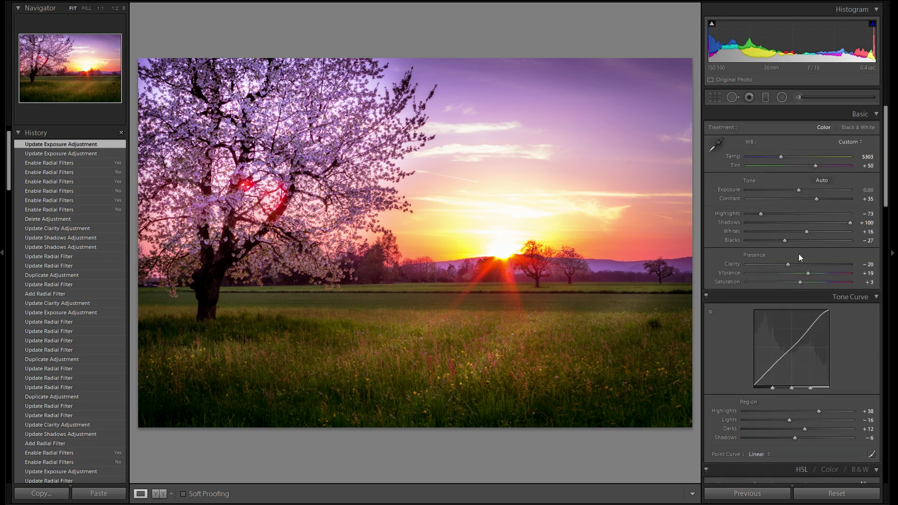
scroll(88, 316, down, 10)
scroll(87, 318, down, 10)
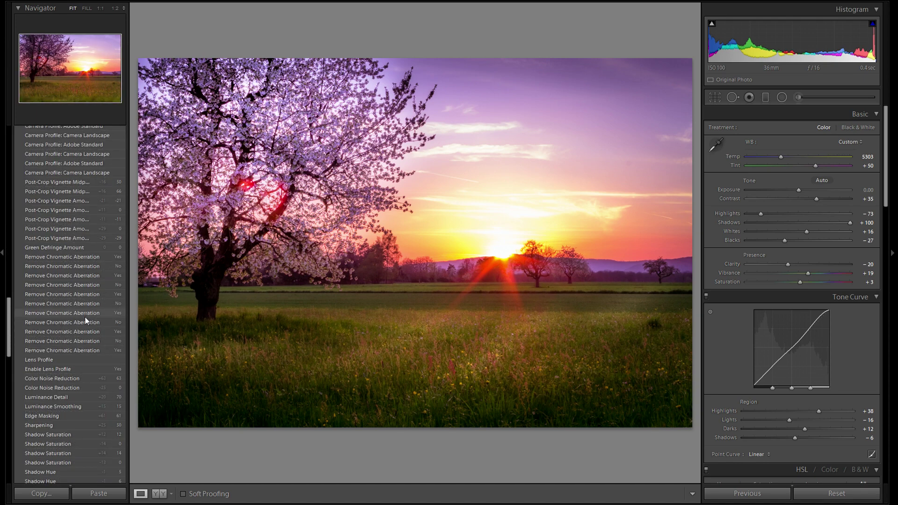
scroll(86, 322, down, 10)
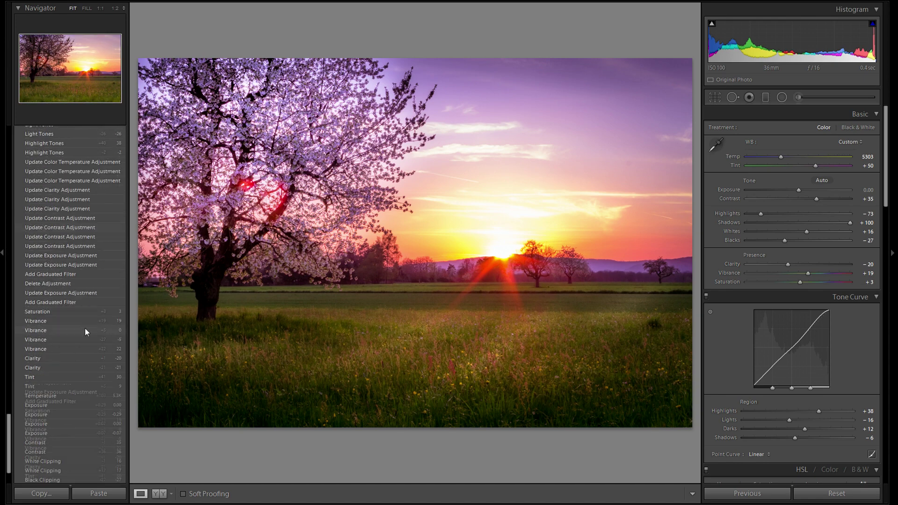
click(74, 462)
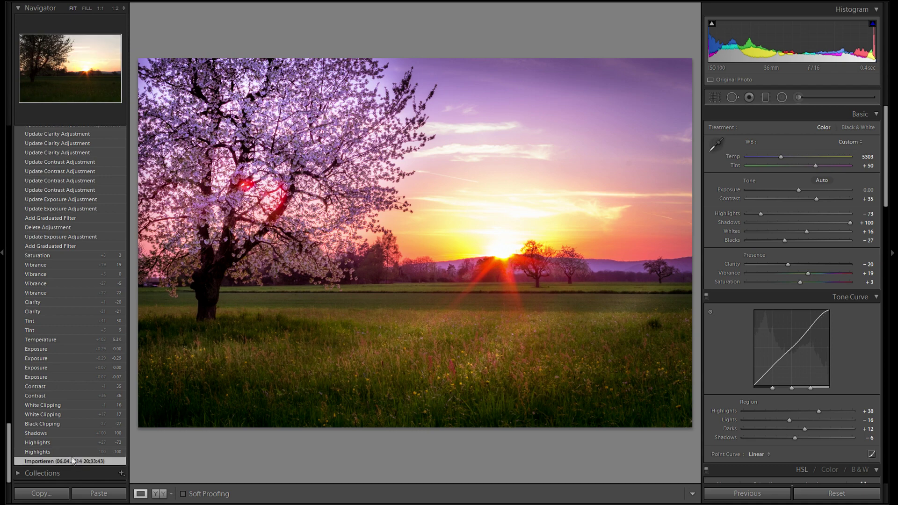
scroll(122, 363, up, 20)
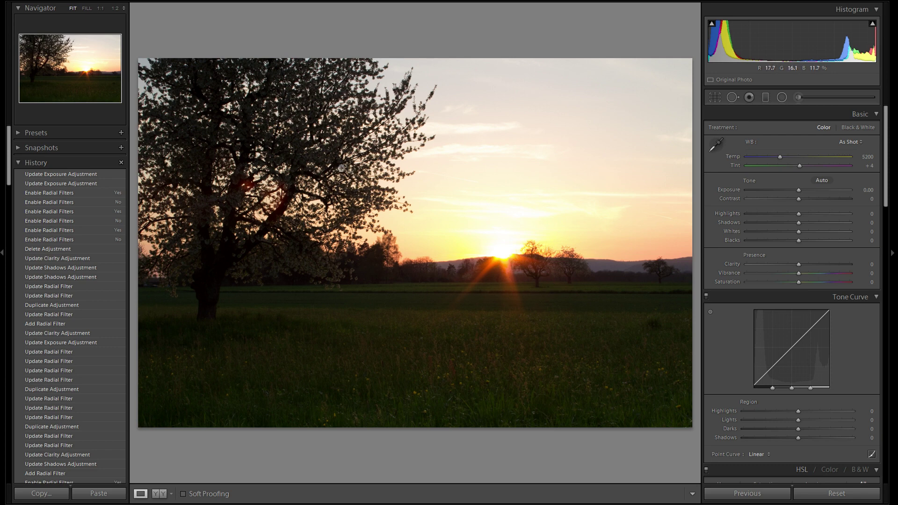
click(103, 177)
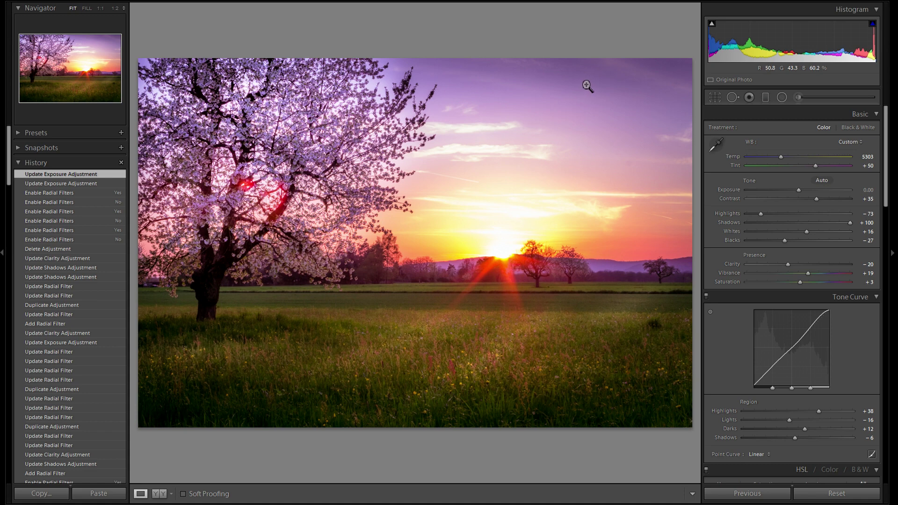
Add a near-vertical graduated filter darkening the photo's right edge, with Shadows 0 and Exposure -0.20, and close the tool
click(766, 97)
drag(629, 195, 605, 204)
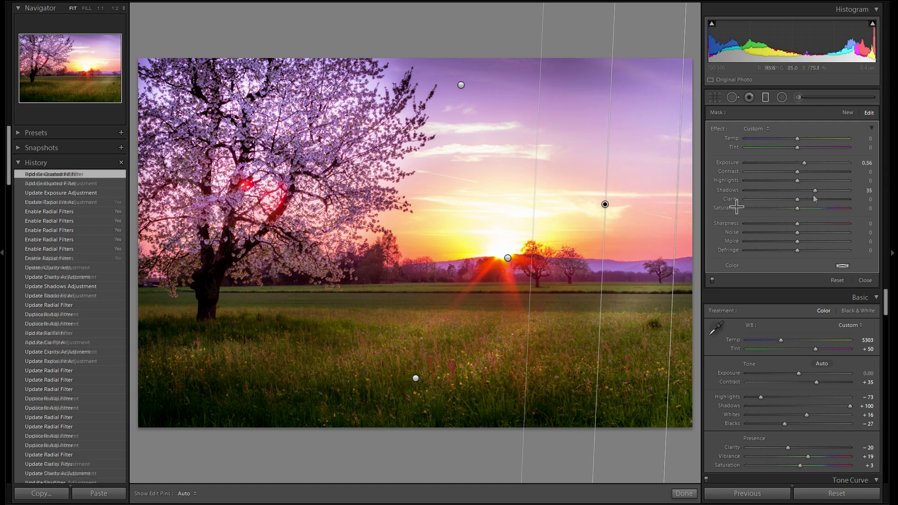
double_click(729, 190)
double_click(727, 162)
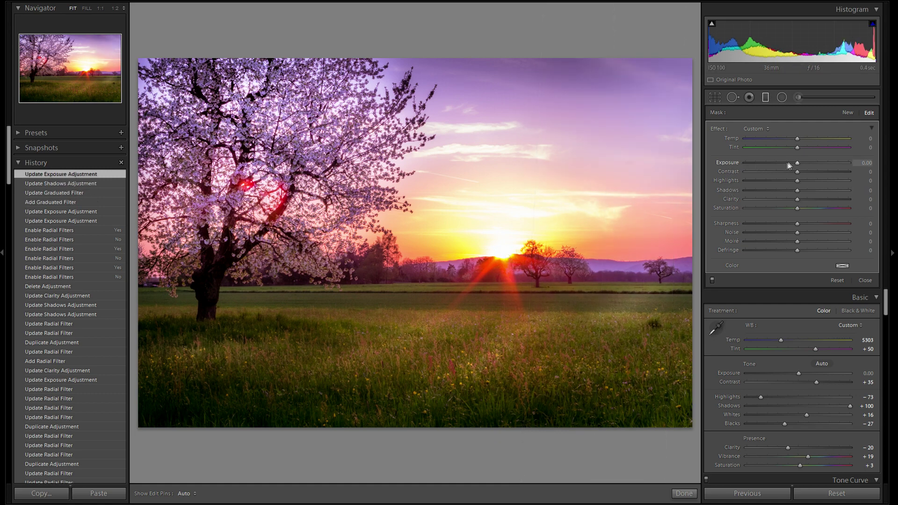
drag(798, 166, 796, 166)
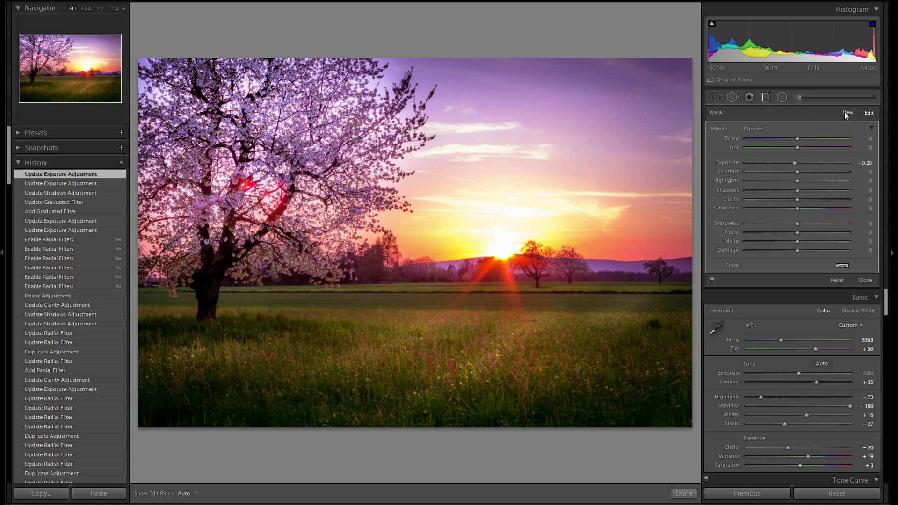
click(766, 98)
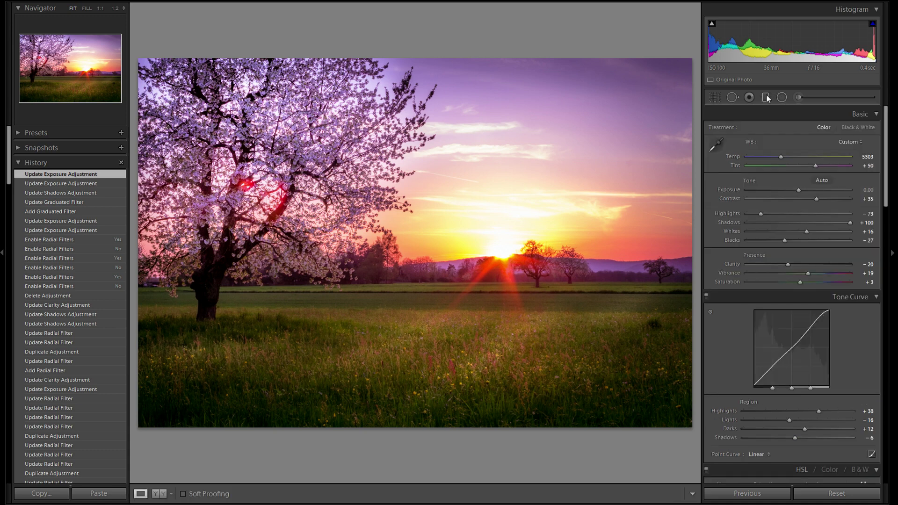